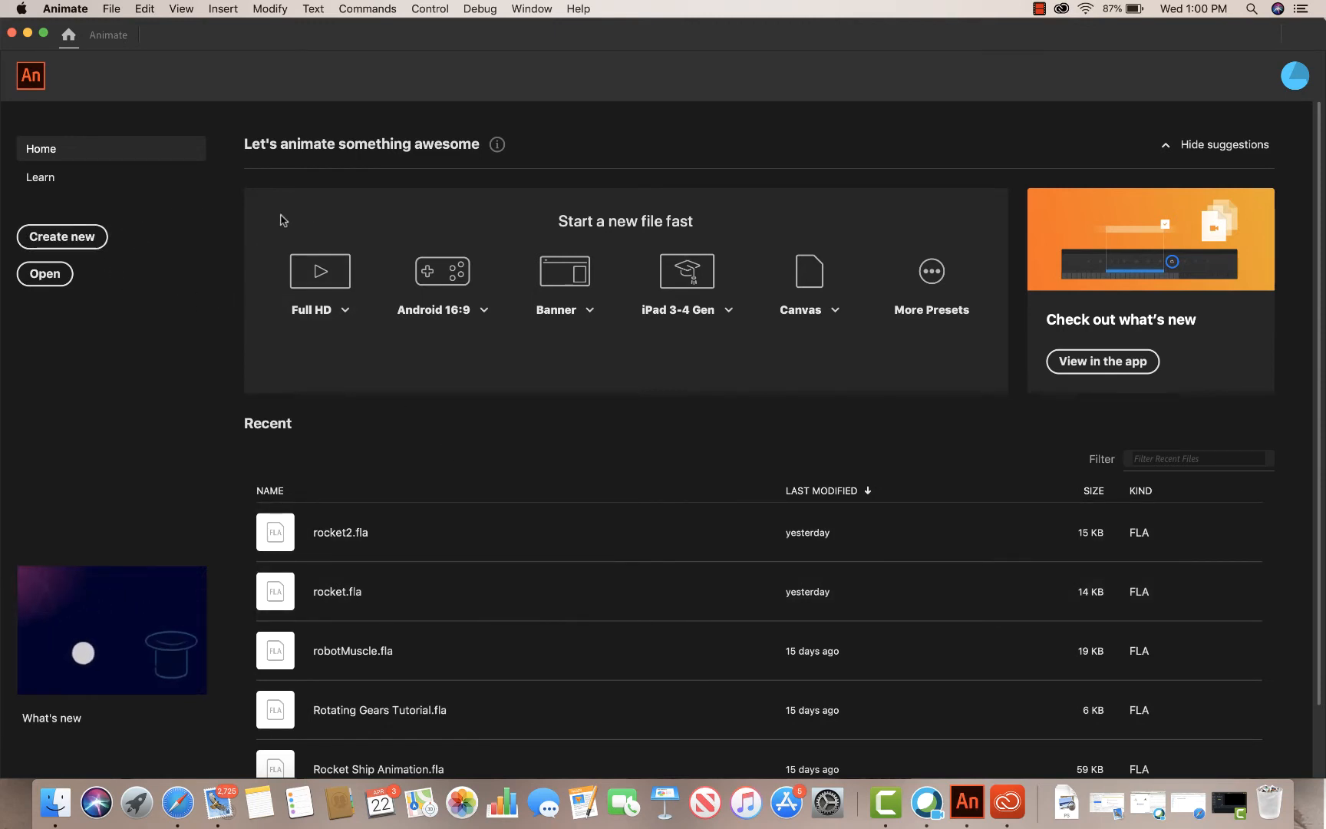
- Create a new Standard 640 x 480 character animation document at 30 fps with ActionScript 3.0 as the platform type
{"action": "left_click", "coordinate": [66, 244]}
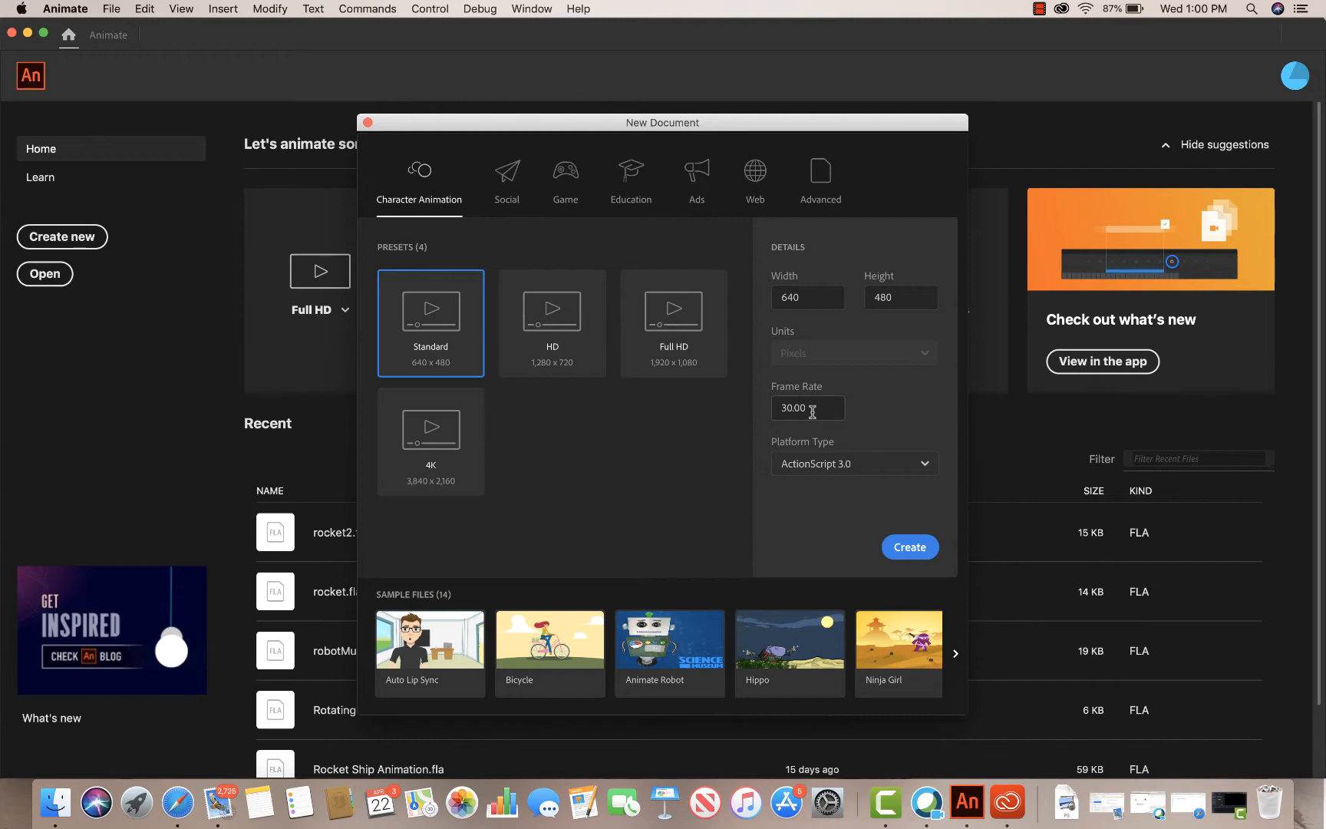
{"action": "left_click", "coordinate": [910, 547]}
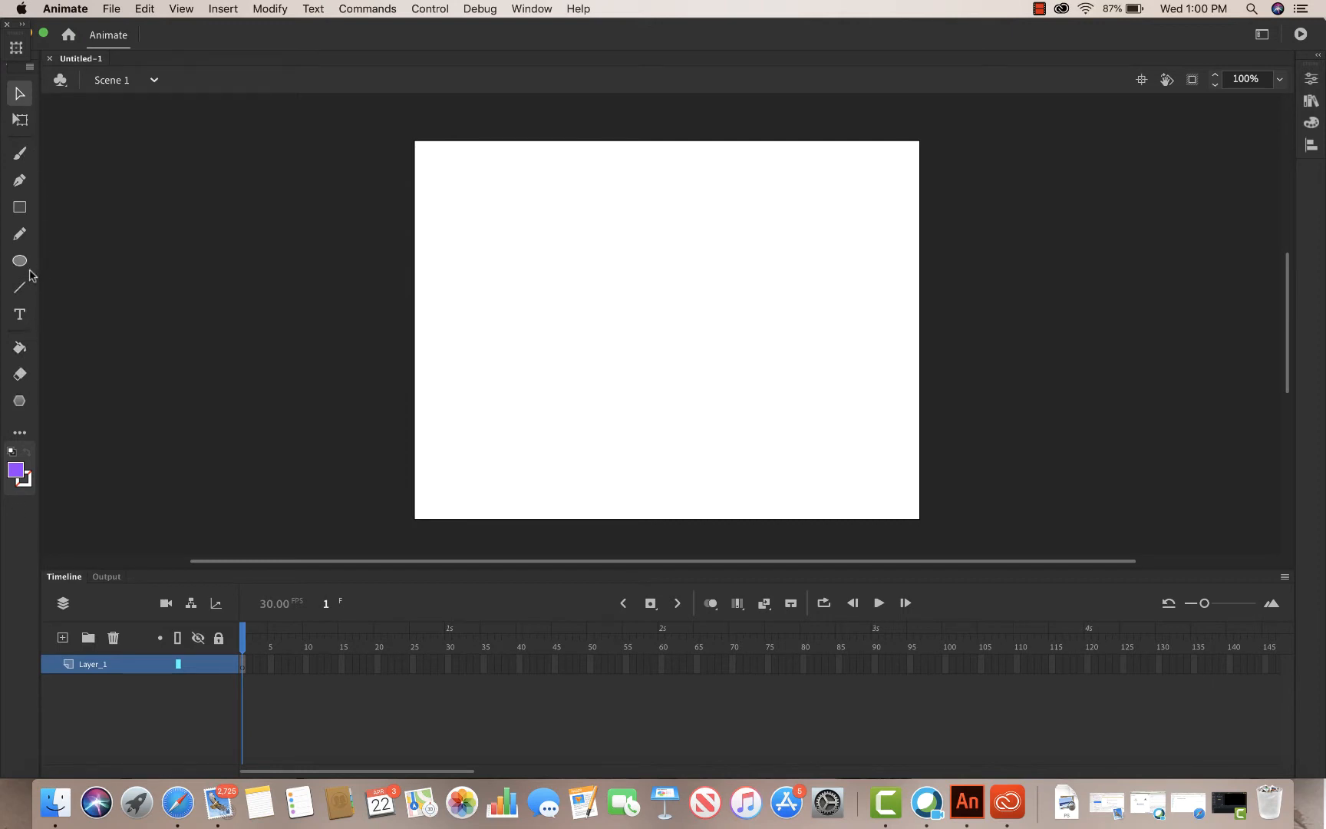
- Look through the document properties, the library, the colour settings and the alignment options one after another
{"action": "left_click", "coordinate": [1313, 80]}
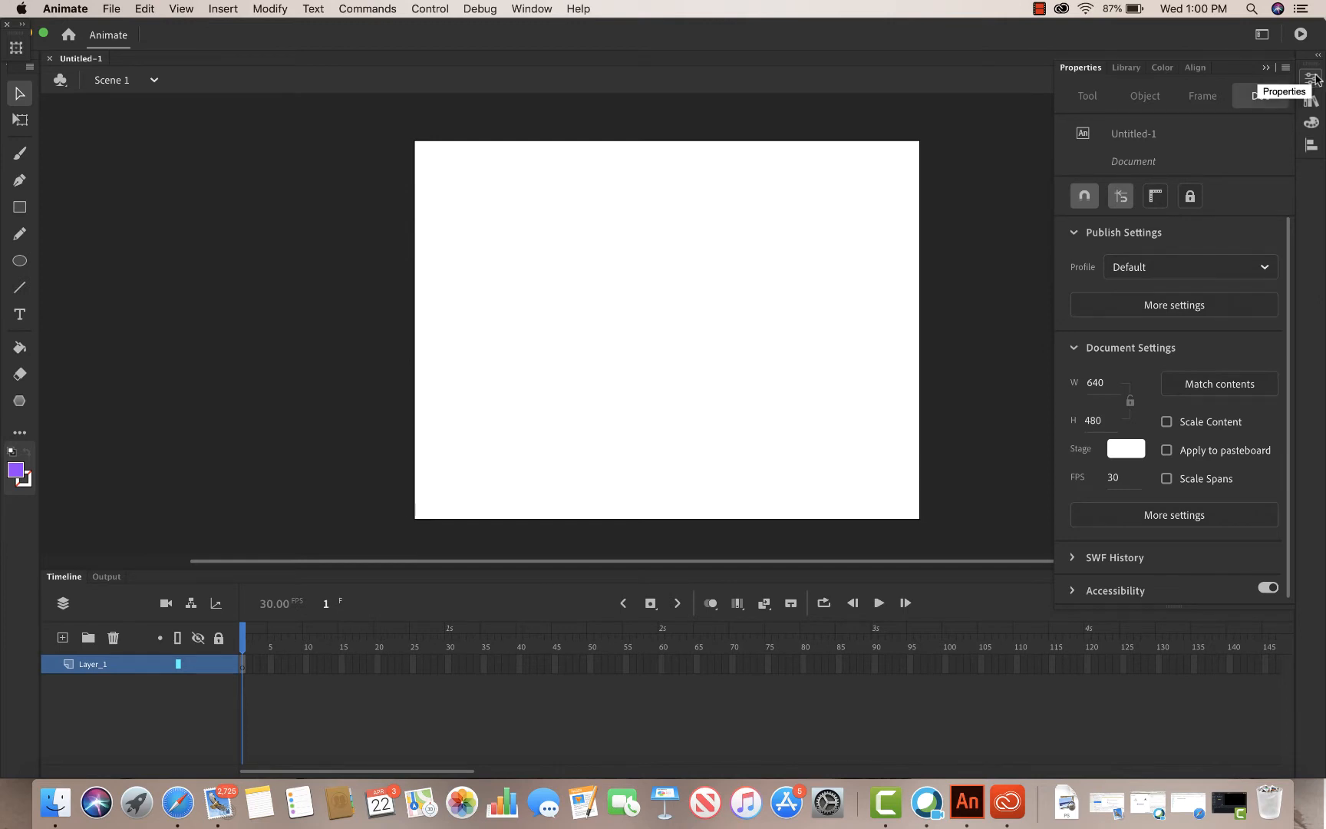
{"action": "left_click", "coordinate": [1314, 80]}
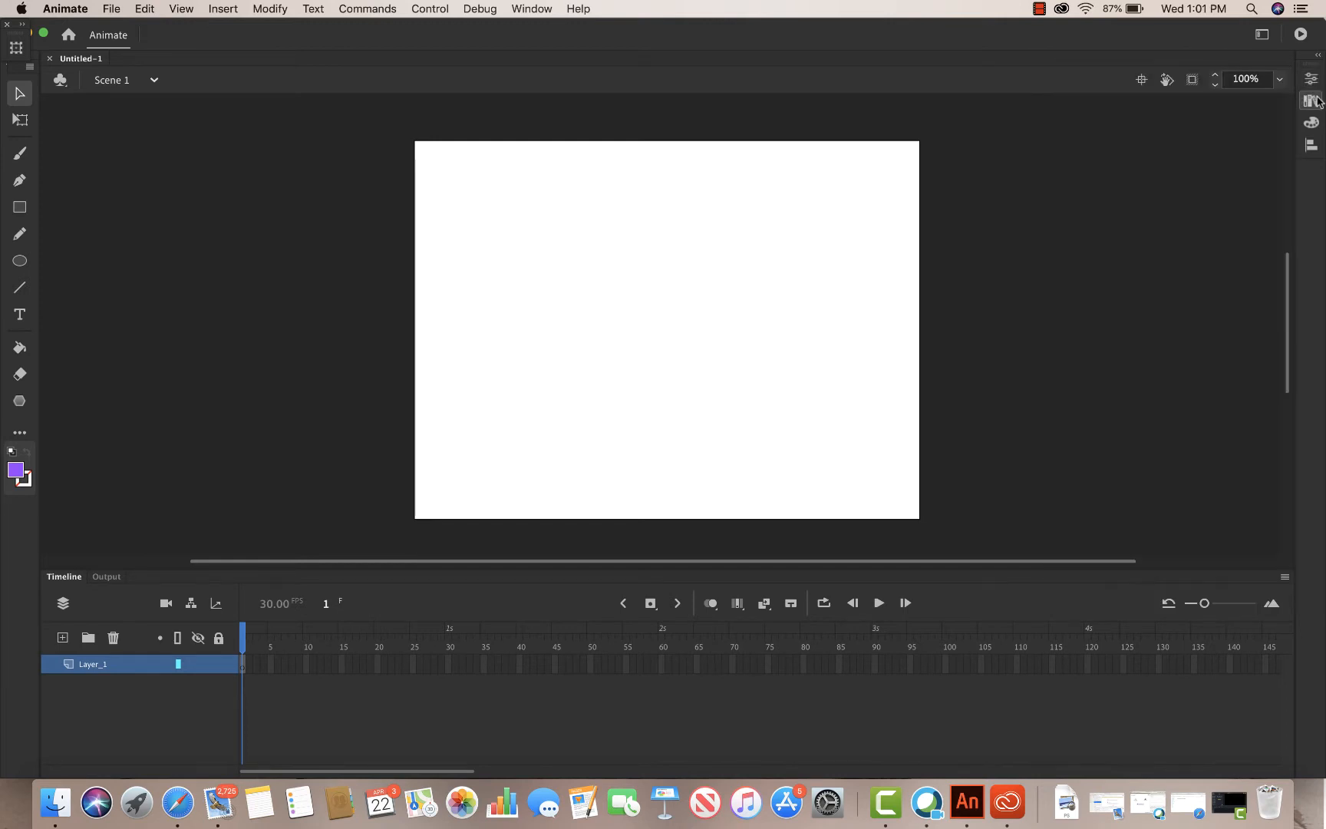
{"action": "left_click", "coordinate": [1313, 101]}
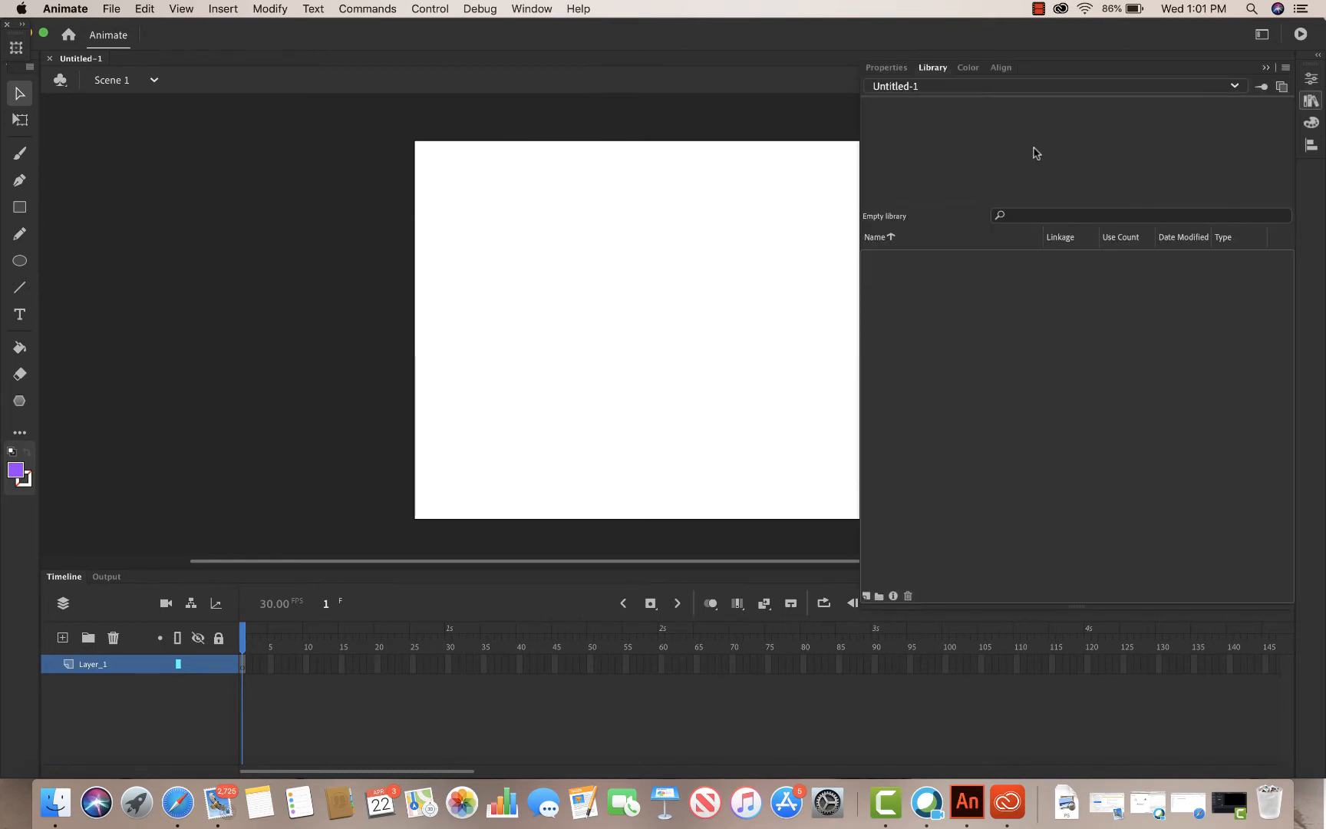
{"action": "left_click", "coordinate": [1310, 101]}
{"action": "left_click", "coordinate": [1319, 126]}
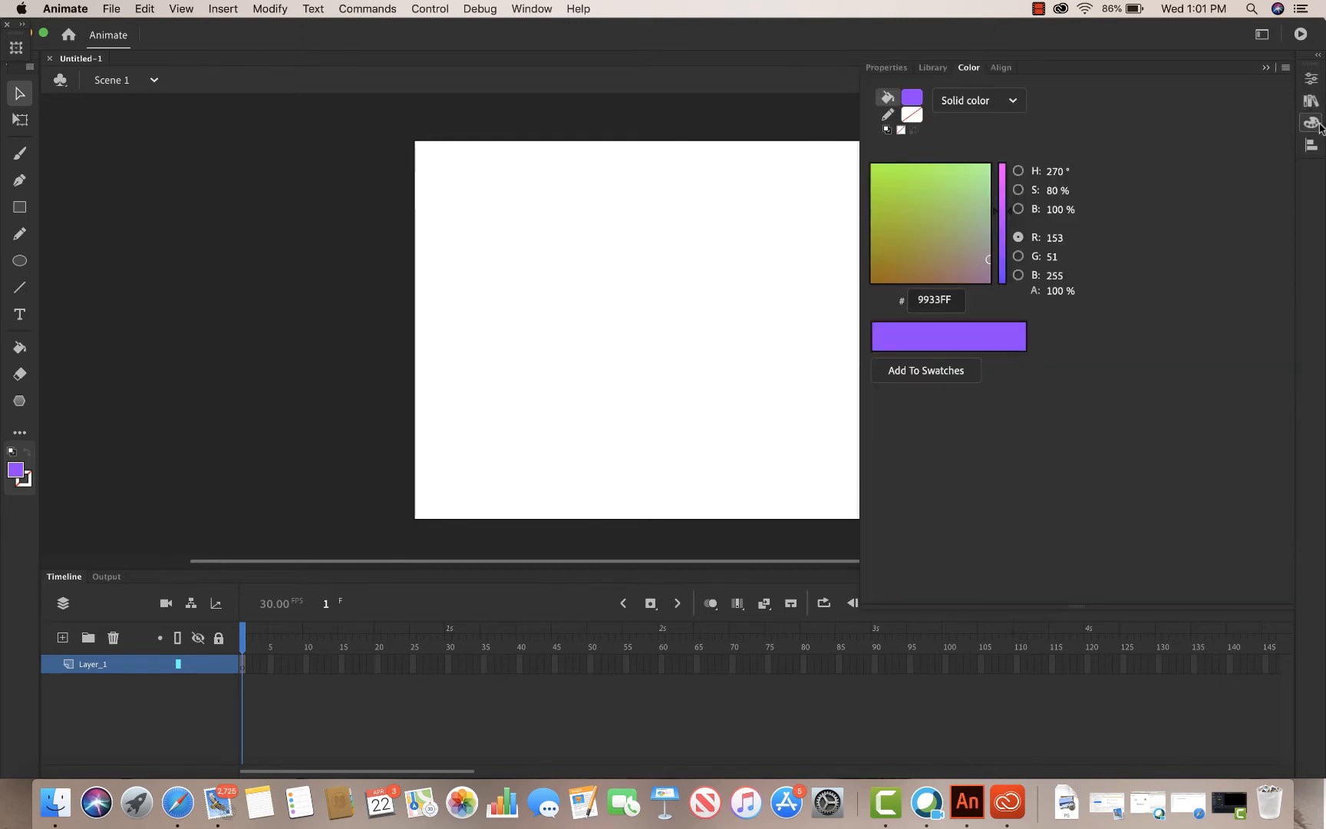
{"action": "left_click", "coordinate": [1318, 126]}
{"action": "left_click", "coordinate": [1312, 144]}
{"action": "left_click", "coordinate": [1312, 144]}
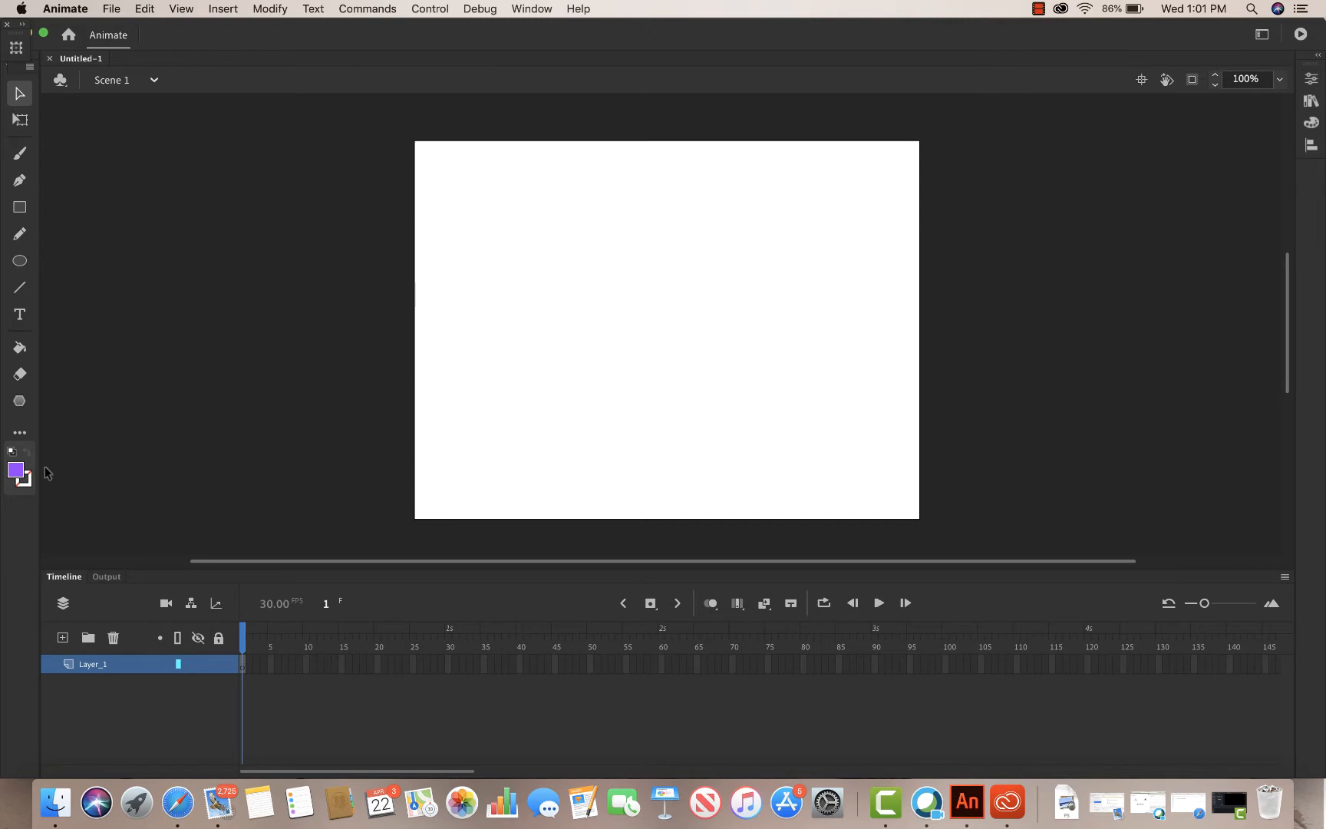
- Set the stroke colour to none and view the default fill colour swatches
{"action": "left_click", "coordinate": [15, 469]}
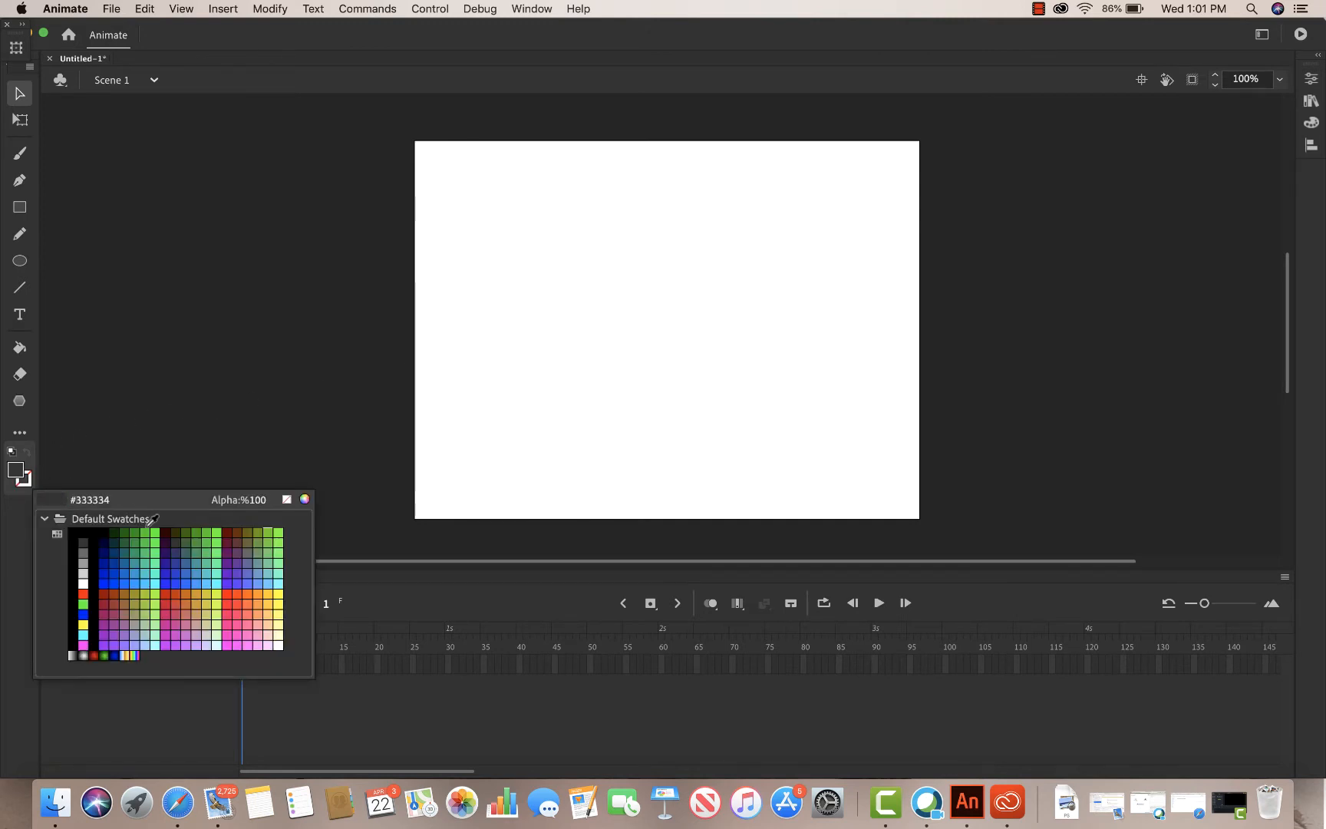
{"action": "left_click", "coordinate": [24, 478]}
{"action": "left_click", "coordinate": [24, 478]}
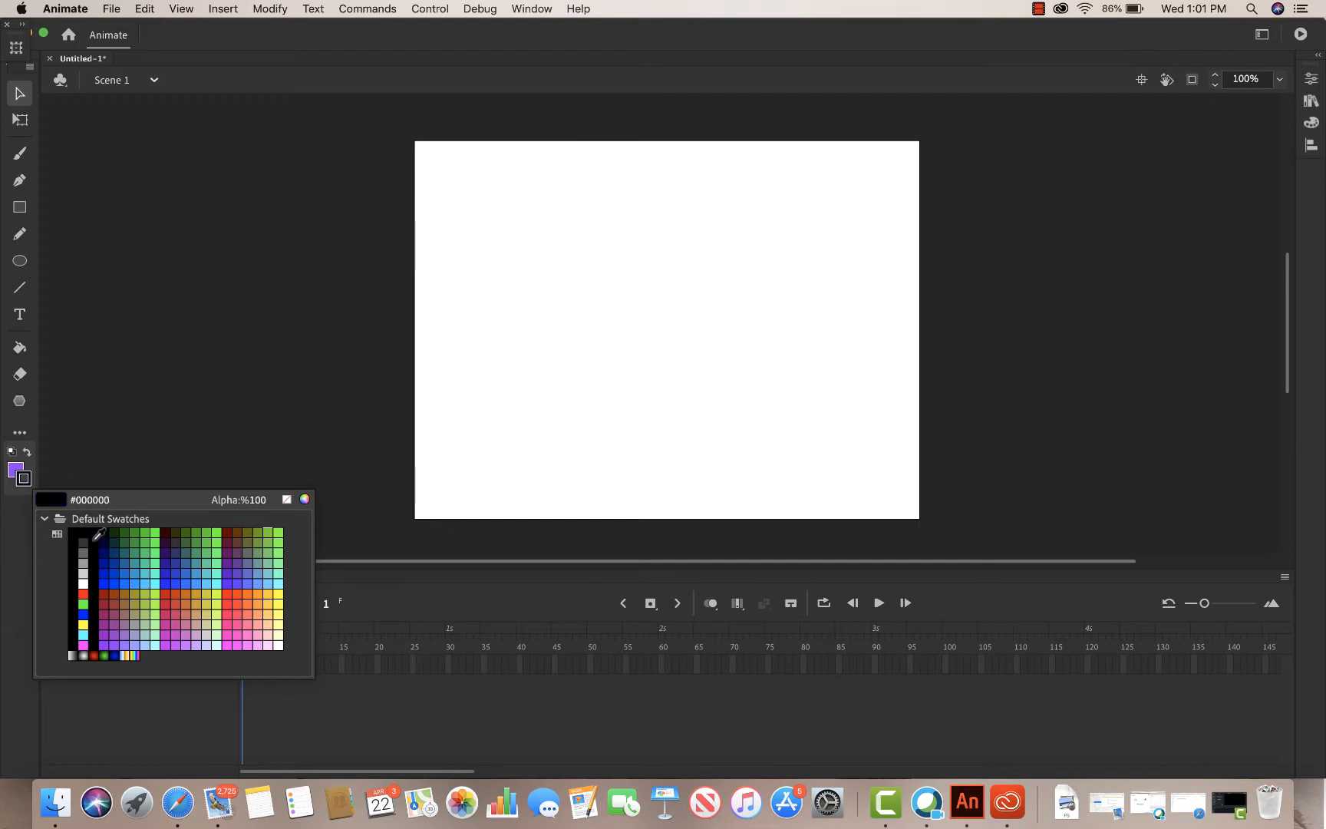
{"action": "left_click", "coordinate": [285, 500]}
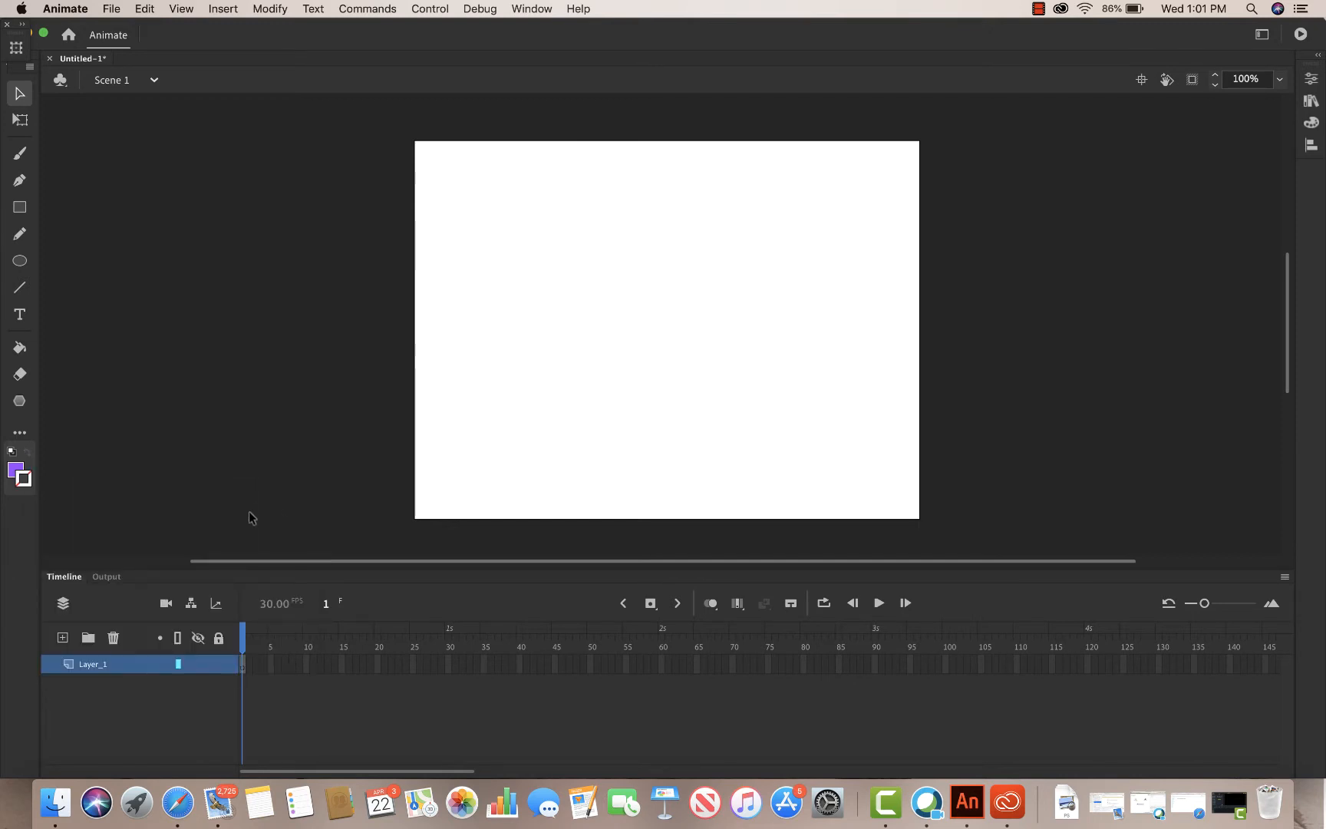
{"action": "left_click", "coordinate": [11, 467]}
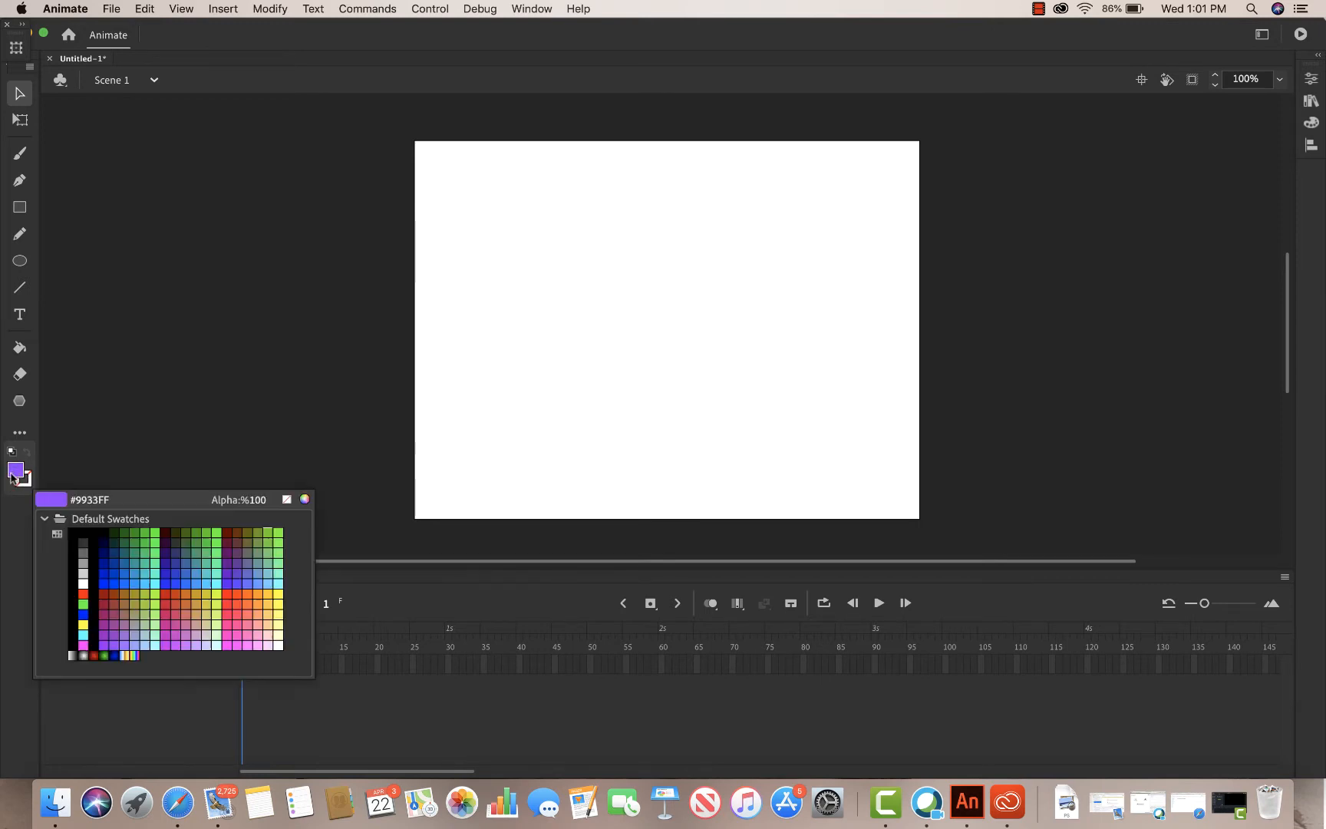
{"action": "left_click", "coordinate": [12, 520]}
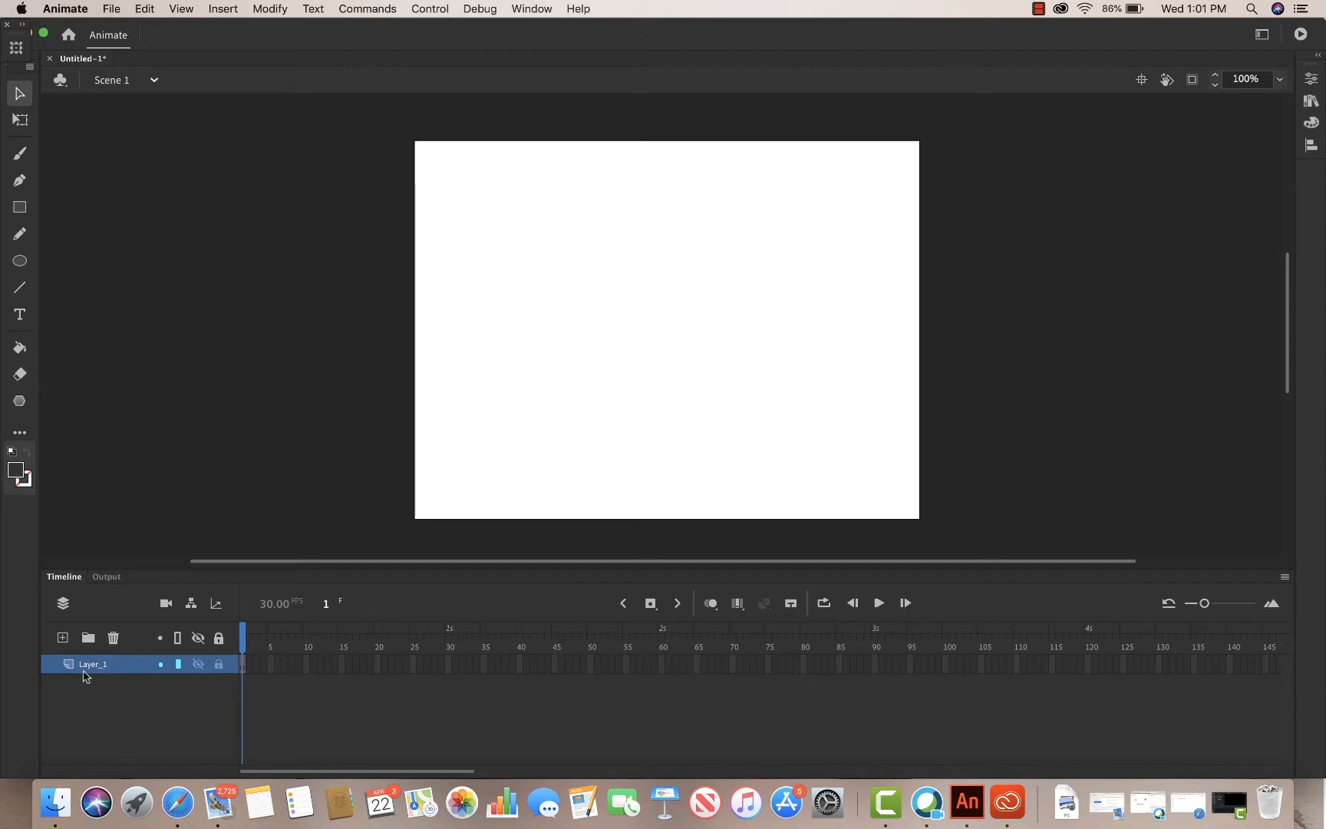
- Add two layers above Layer_1 and delete both of them again
{"action": "left_click", "coordinate": [61, 639]}
{"action": "left_click", "coordinate": [61, 638]}
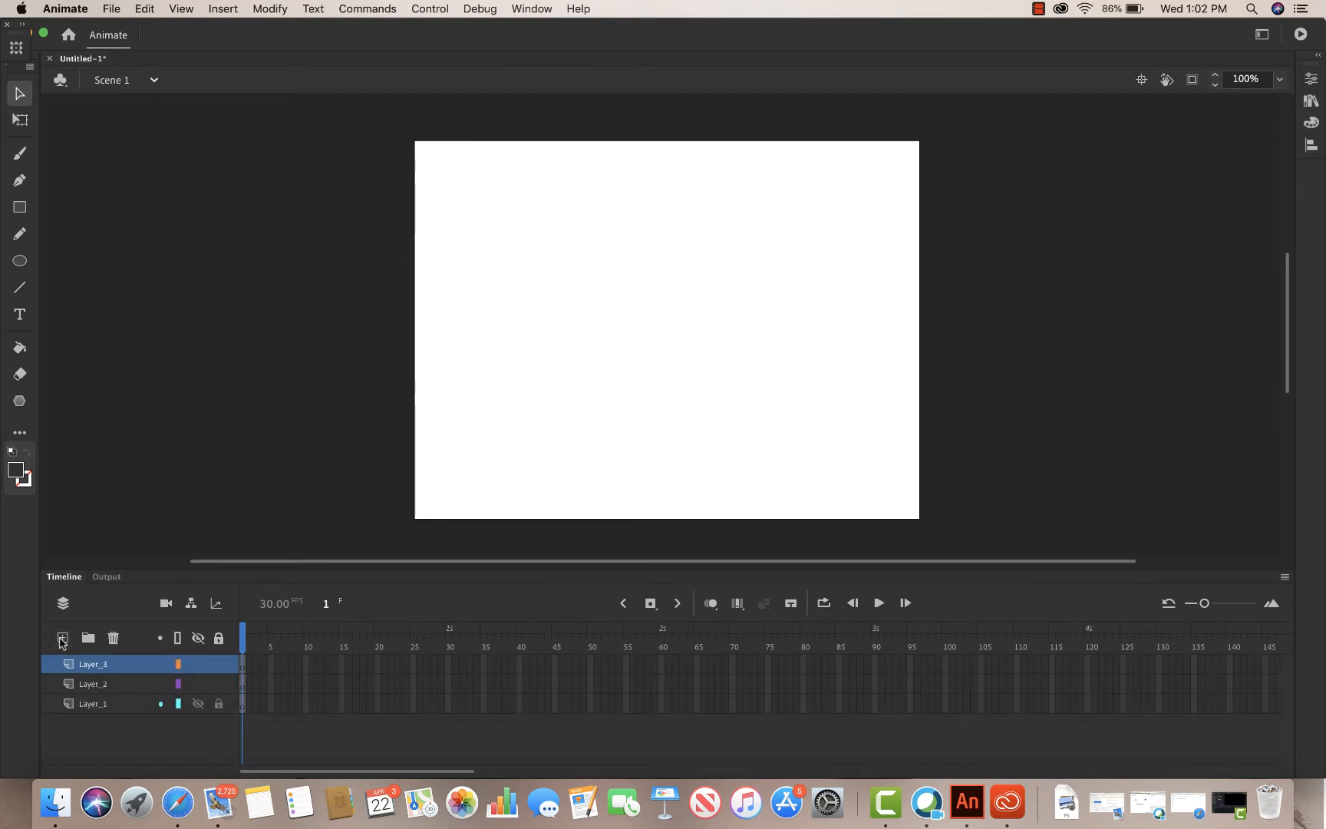
{"action": "left_click", "coordinate": [112, 639]}
{"action": "left_click", "coordinate": [112, 639]}
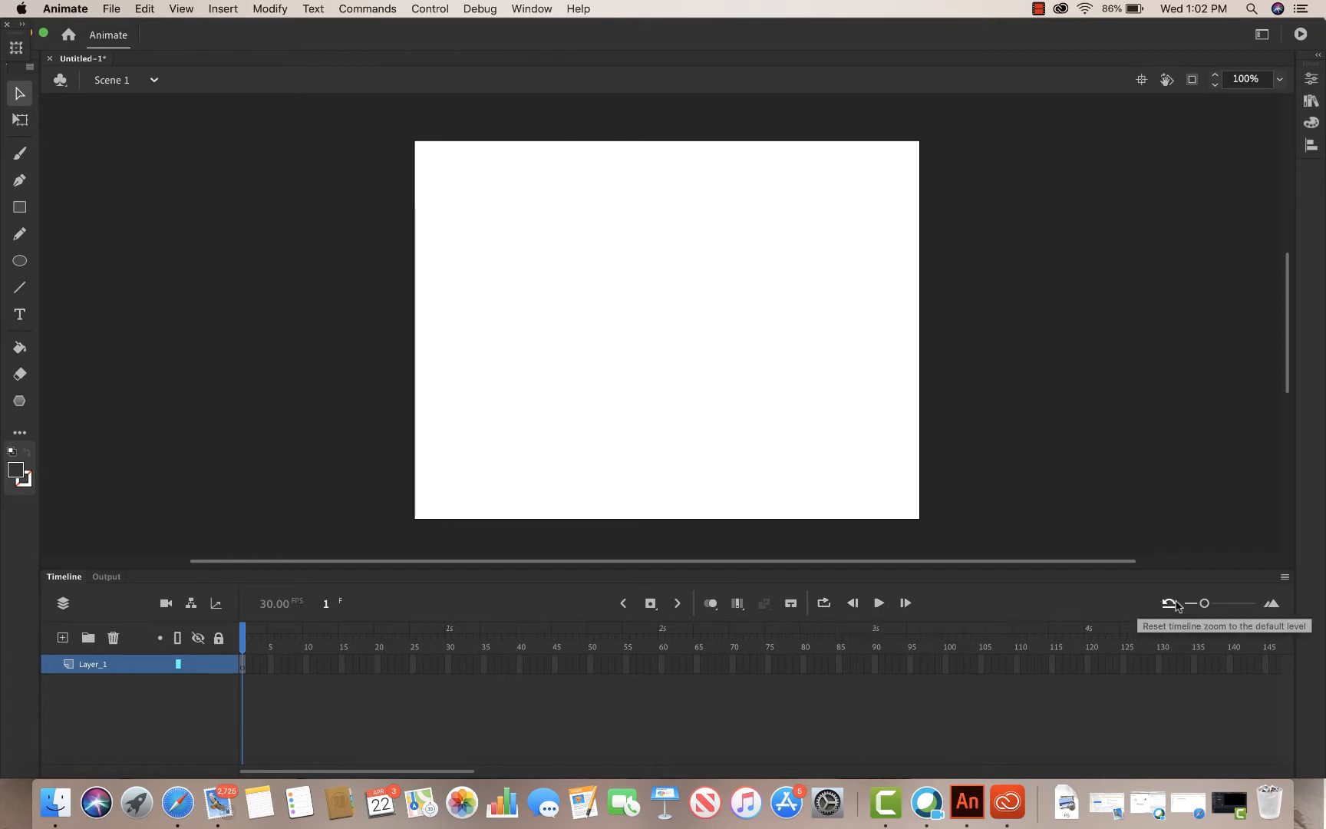
- Zoom the timeline out slightly and inspect the frames around the one-second mark
{"action": "mouse_move", "coordinate": [1204, 604]}
{"action": "left_mouse_down"}
{"action": "mouse_move", "coordinate": [1232, 604]}
{"action": "mouse_move", "coordinate": [1199, 604]}
{"action": "left_mouse_up"}
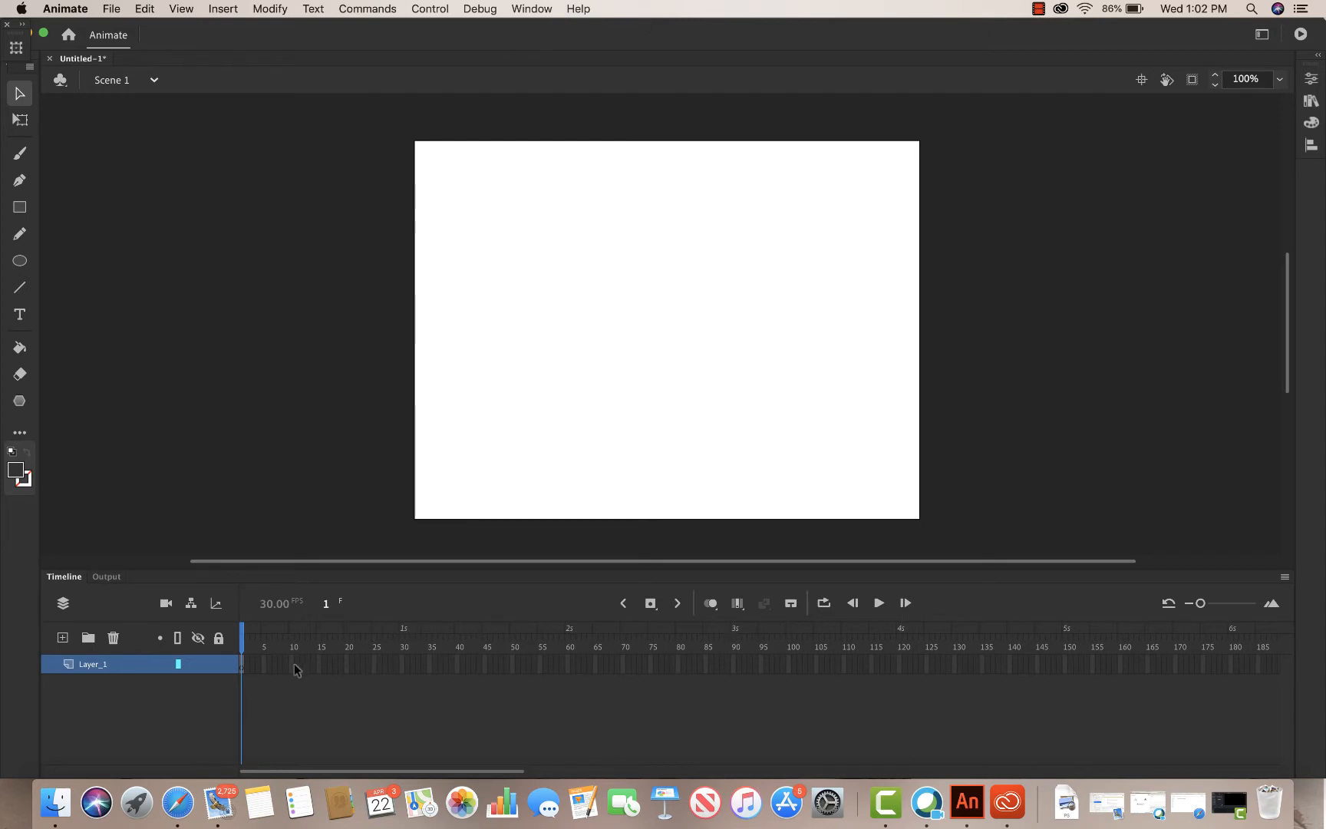
{"action": "left_click", "coordinate": [399, 664]}
{"action": "left_click_drag", "start_coordinate": [399, 664], "coordinate": [405, 628]}
- Apply the Basic workspace layout
{"action": "left_click", "coordinate": [20, 402]}
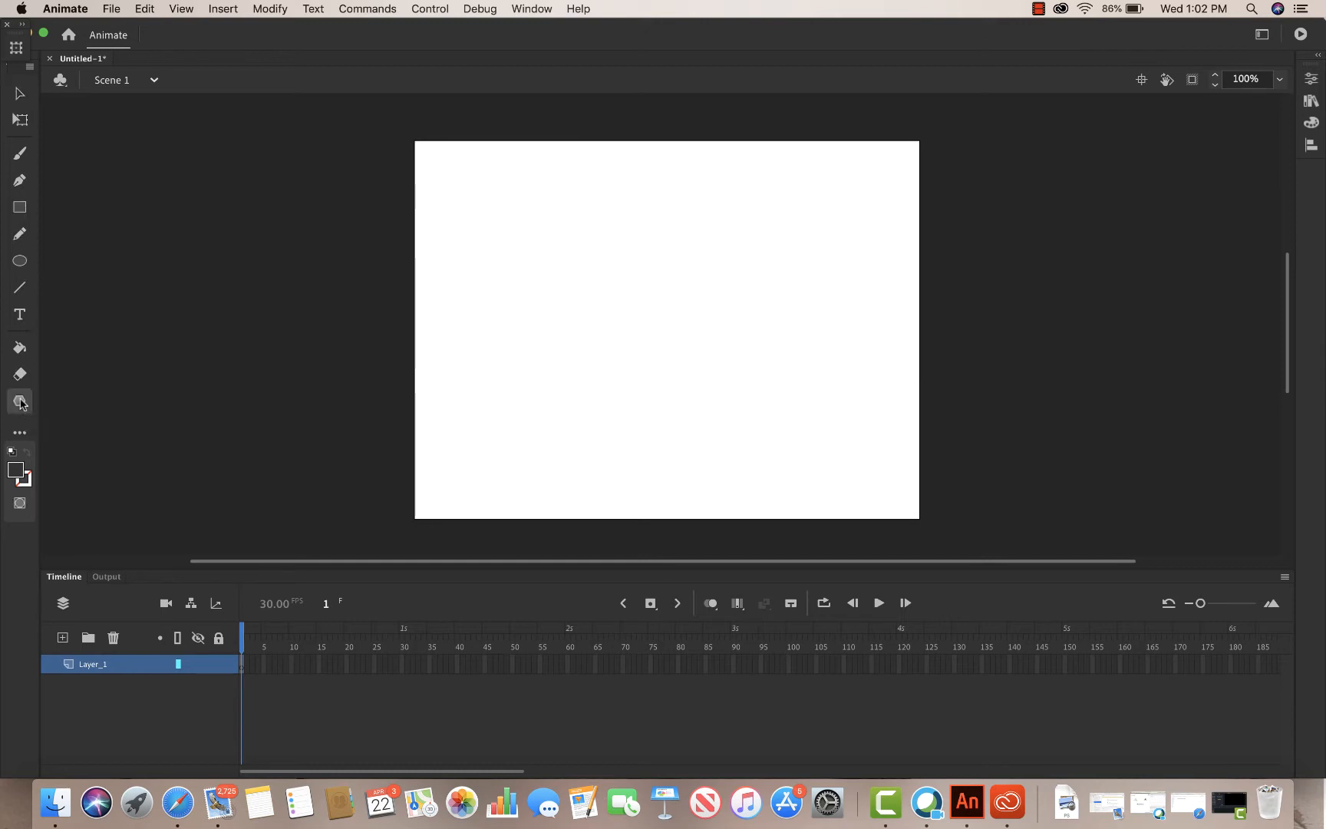
{"action": "left_click", "coordinate": [536, 8]}
{"action": "left_click", "coordinate": [536, 9]}
{"action": "left_click", "coordinate": [536, 8]}
{"action": "mouse_move", "coordinate": [701, 504]}
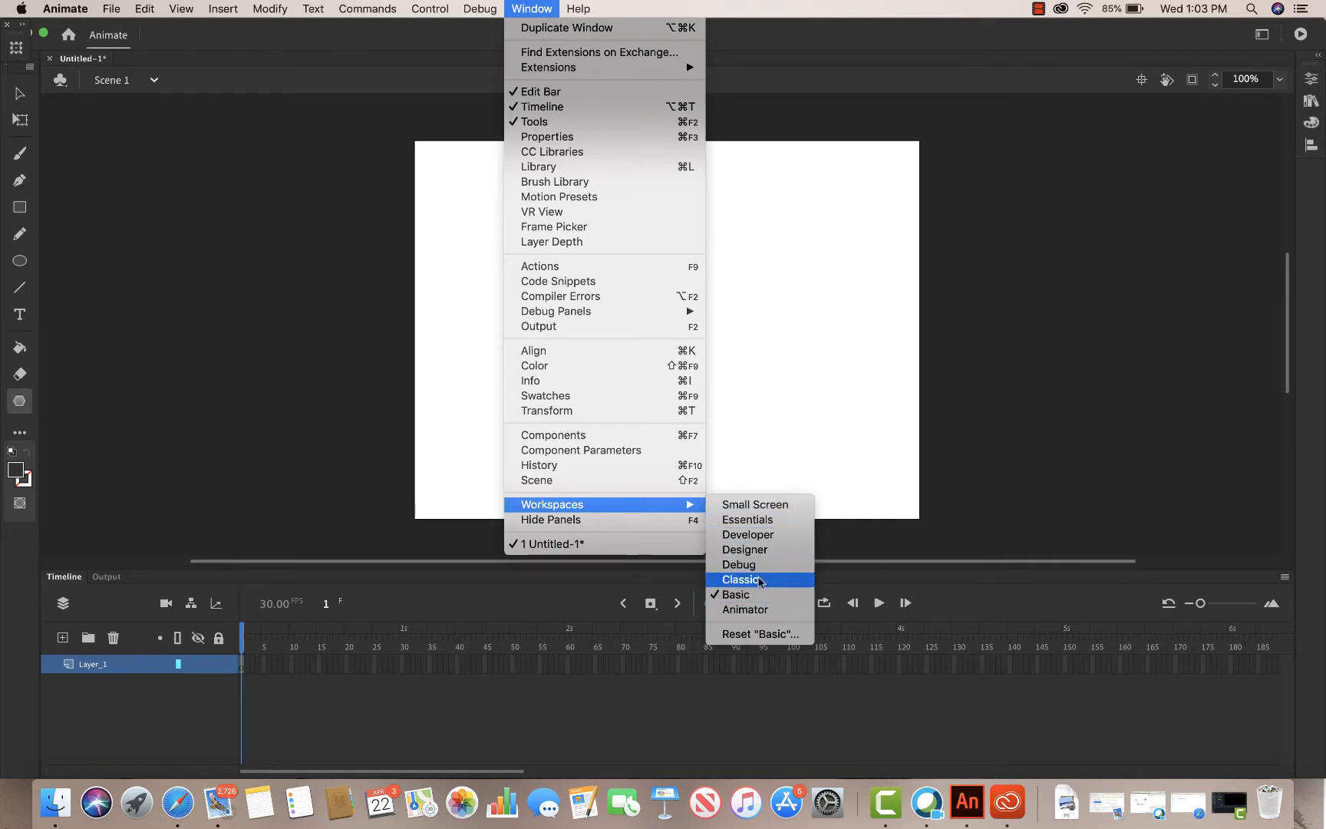
{"action": "left_click", "coordinate": [760, 595]}
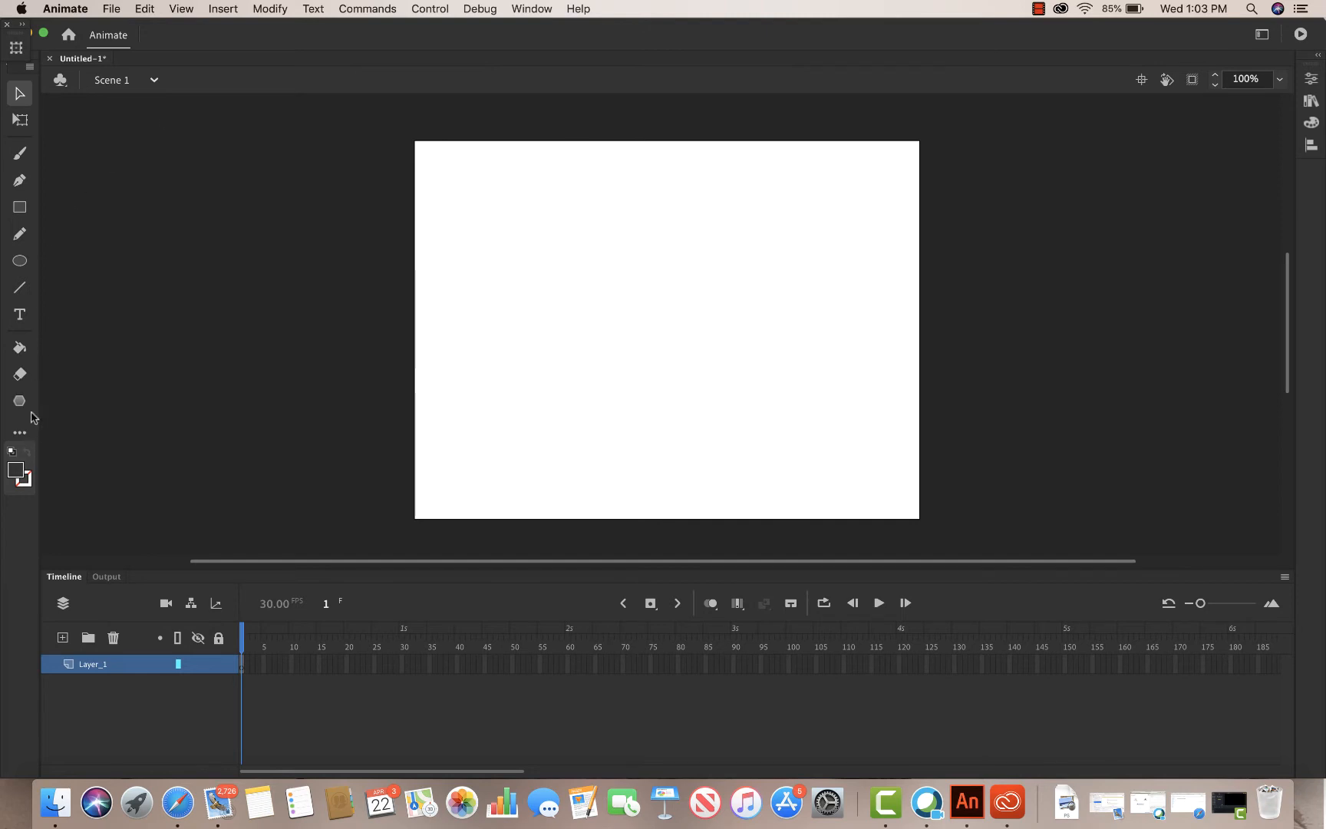
- Remove the PolyStar tool from the toolbar and add it back directly below the Oval tool
{"action": "left_click", "coordinate": [20, 436]}
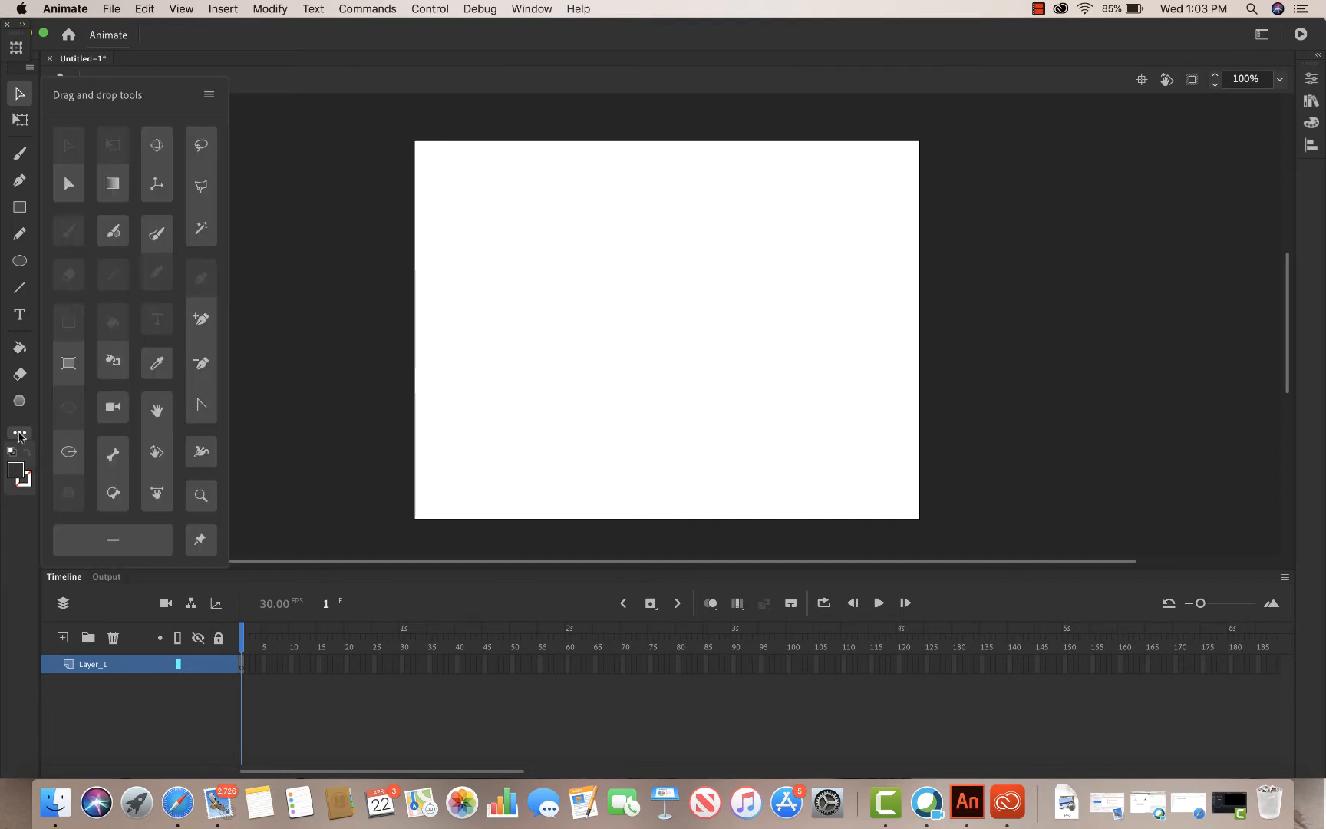
{"action": "left_click_drag", "start_coordinate": [19, 401], "coordinate": [76, 487]}
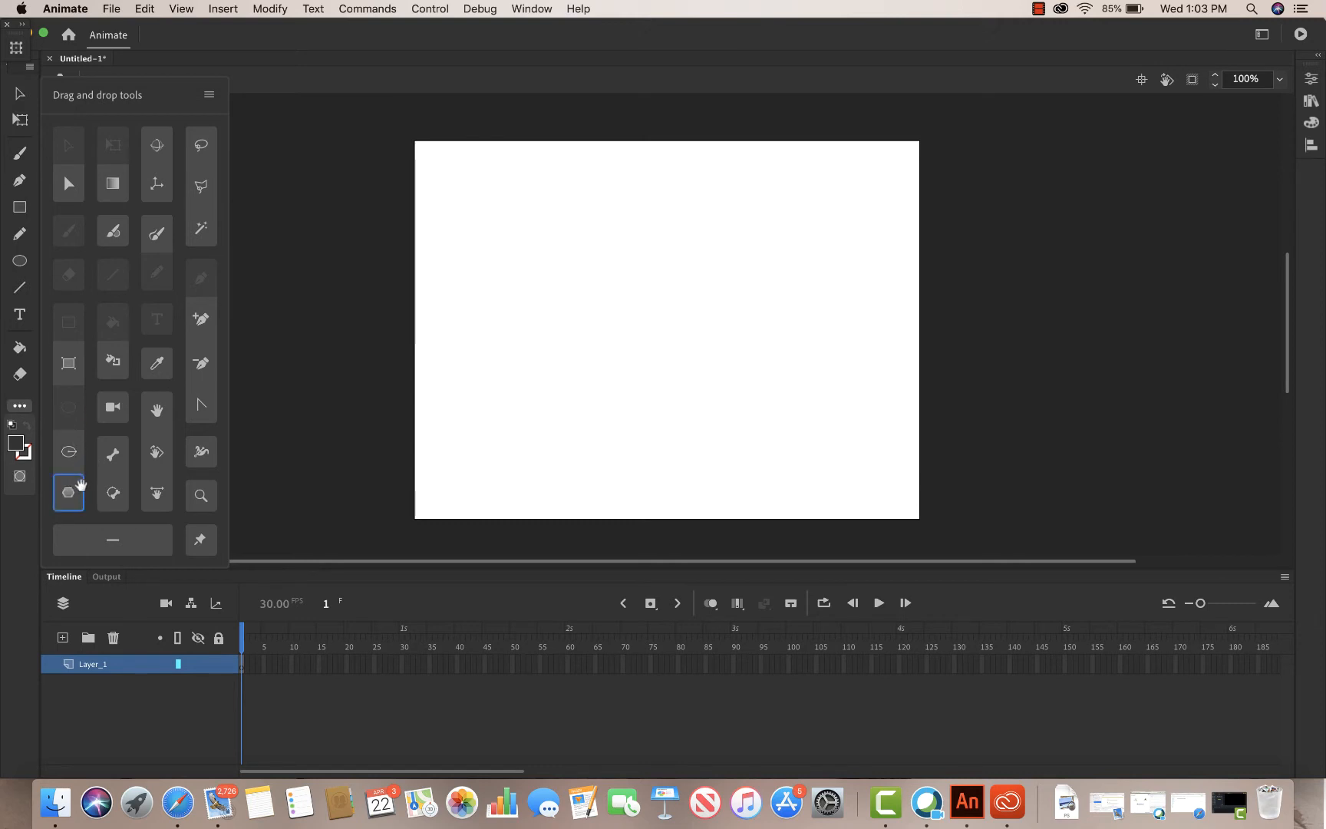
{"action": "left_click", "coordinate": [28, 410]}
{"action": "left_click", "coordinate": [27, 410]}
{"action": "mouse_move", "coordinate": [58, 493]}
{"action": "left_mouse_down"}
{"action": "mouse_move", "coordinate": [54, 434]}
{"action": "mouse_move", "coordinate": [20, 402]}
{"action": "mouse_move", "coordinate": [32, 282]}
{"action": "left_mouse_up"}
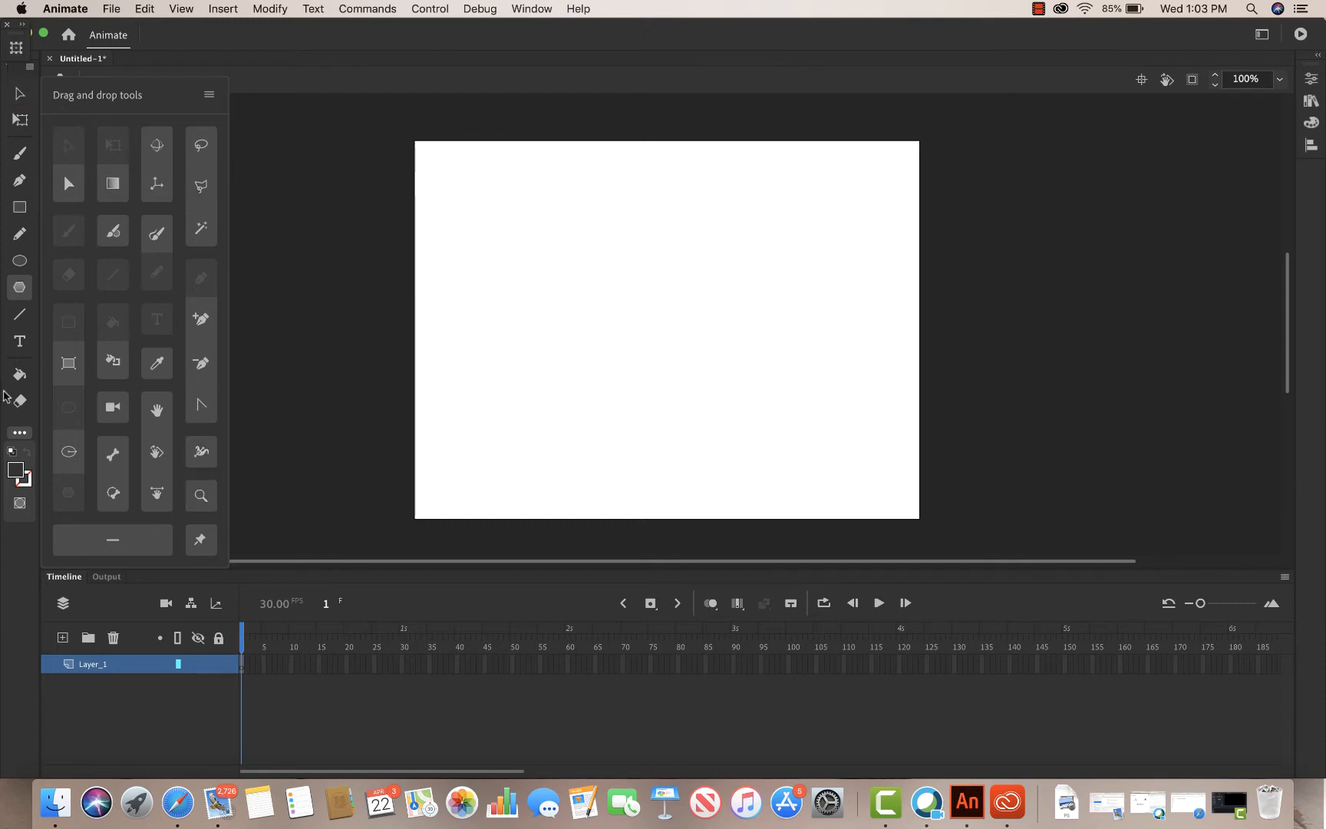
{"action": "left_click", "coordinate": [20, 435]}
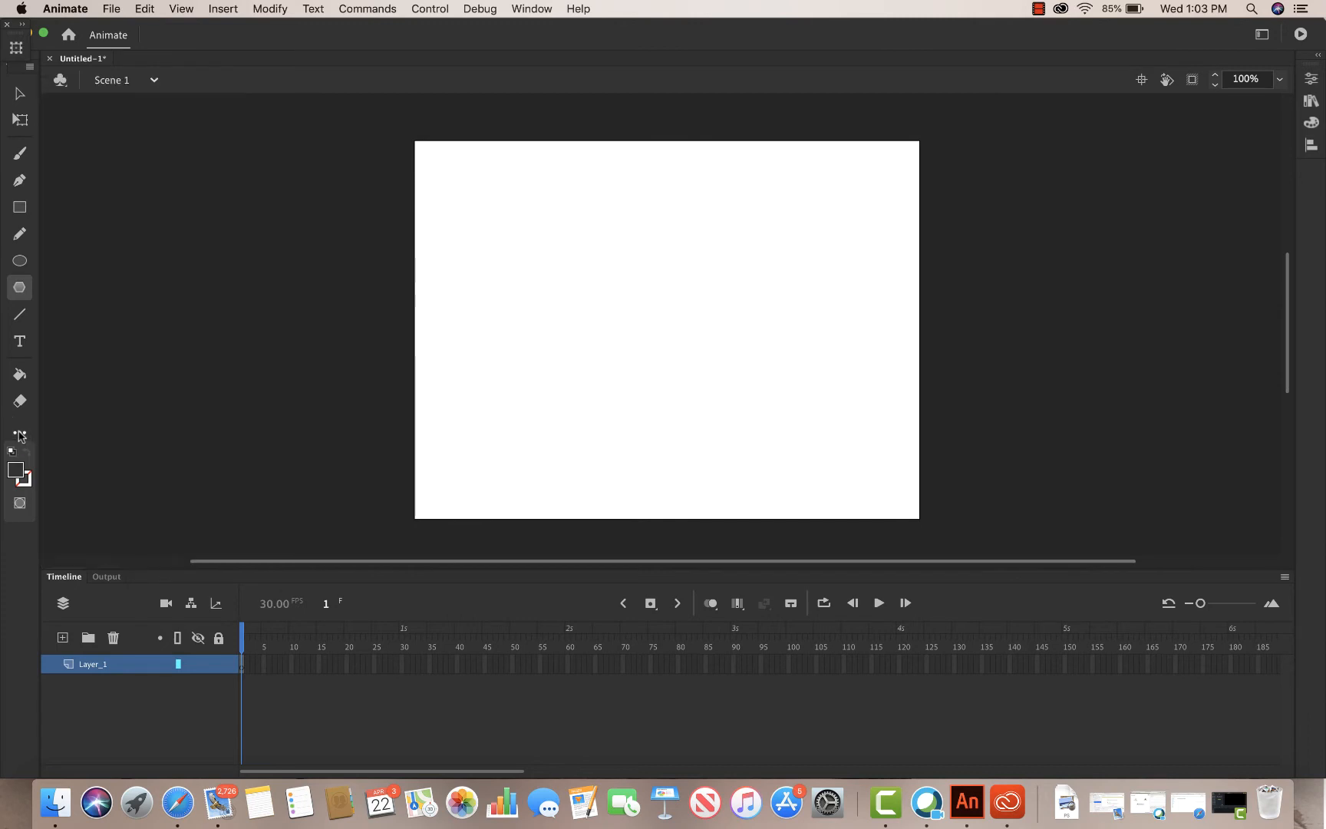
- Draw a green pentagon (#019866) with no stroke in the upper-left area of the stage using the PolyStar tool
{"action": "left_click", "coordinate": [23, 288]}
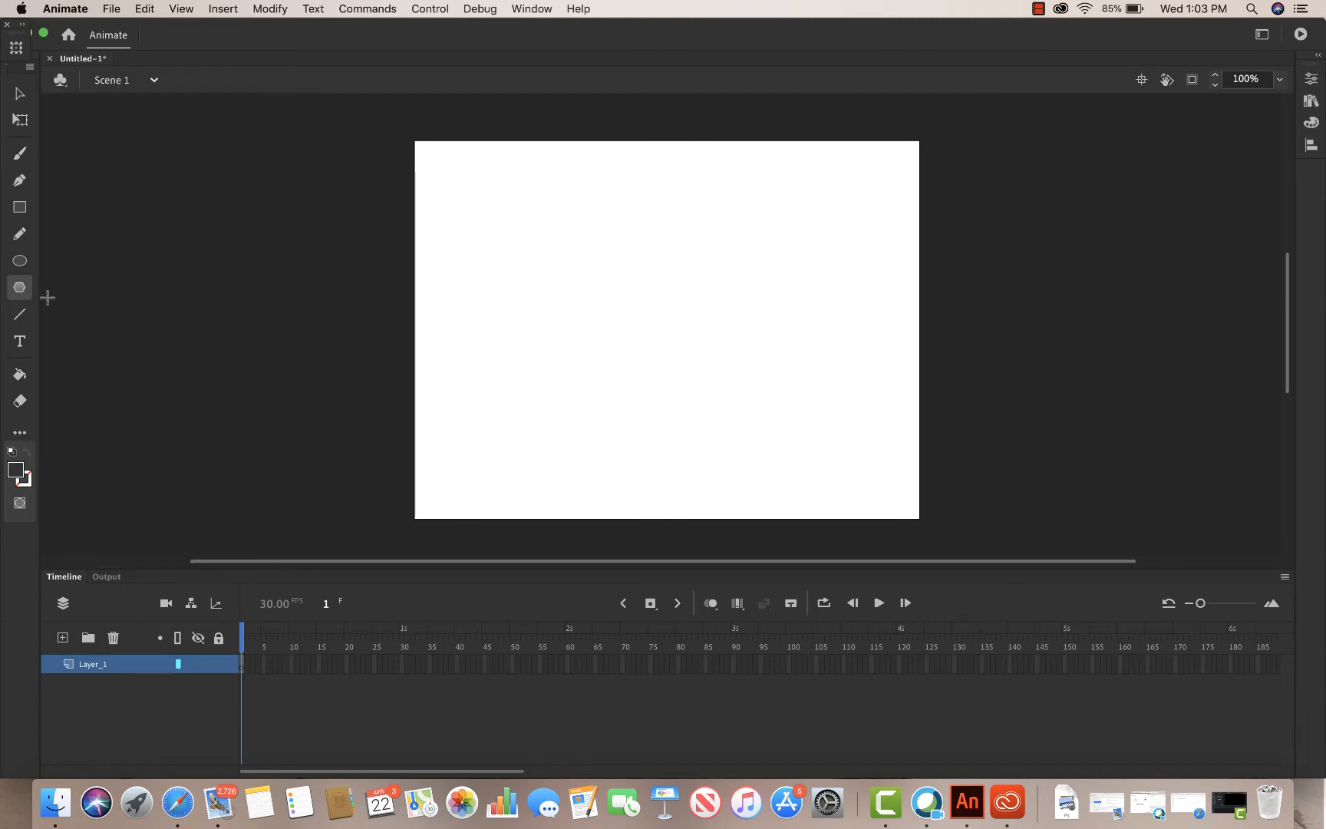
{"action": "left_click", "coordinate": [17, 468]}
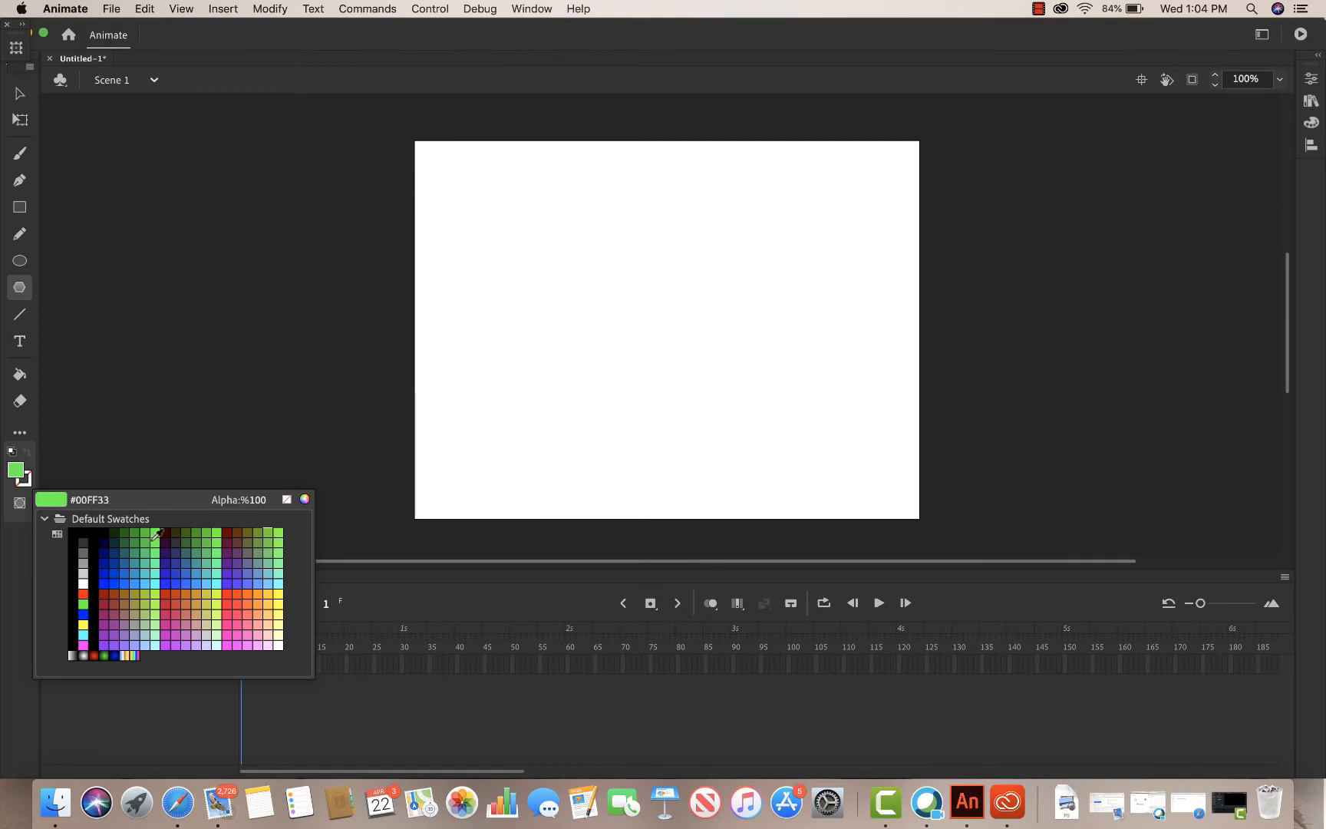
{"action": "left_click", "coordinate": [142, 542]}
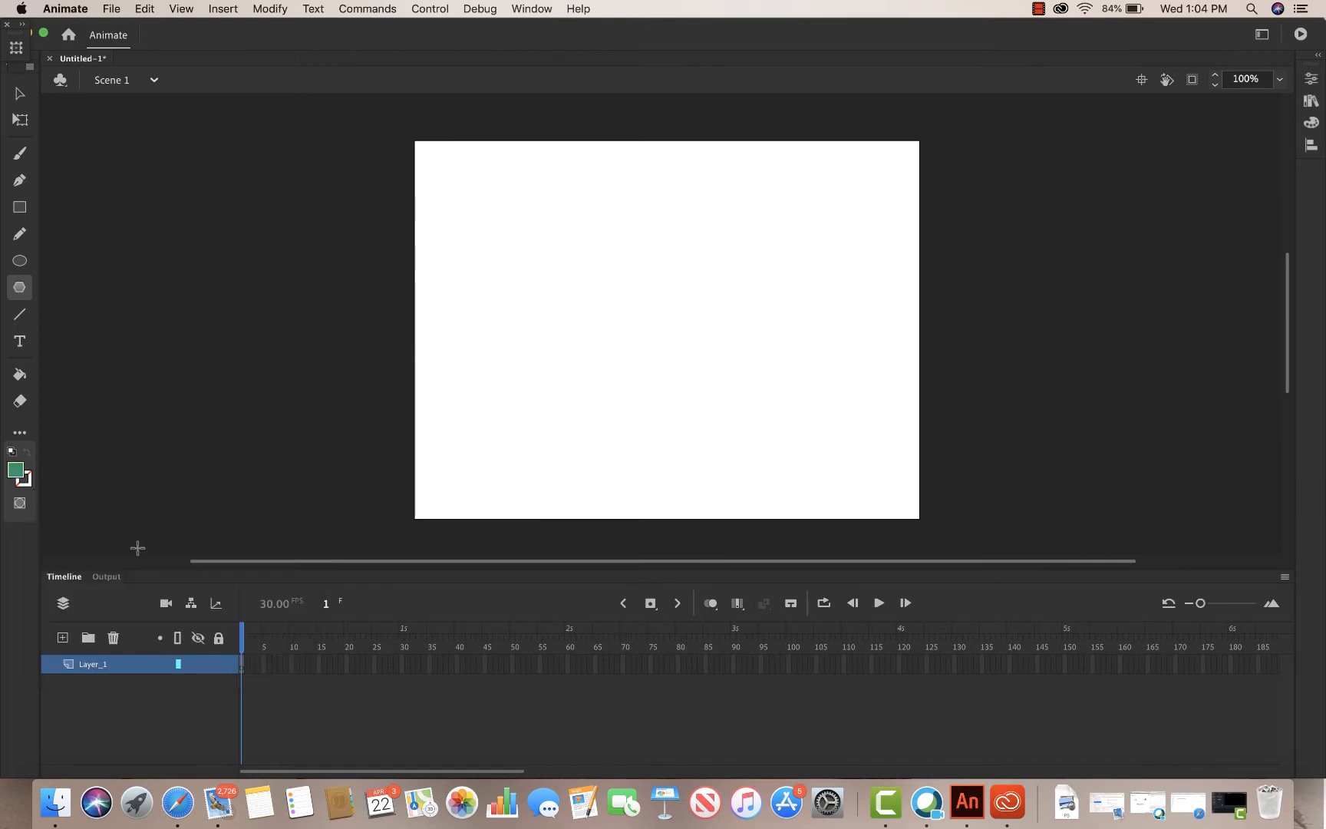
{"action": "left_click", "coordinate": [24, 479]}
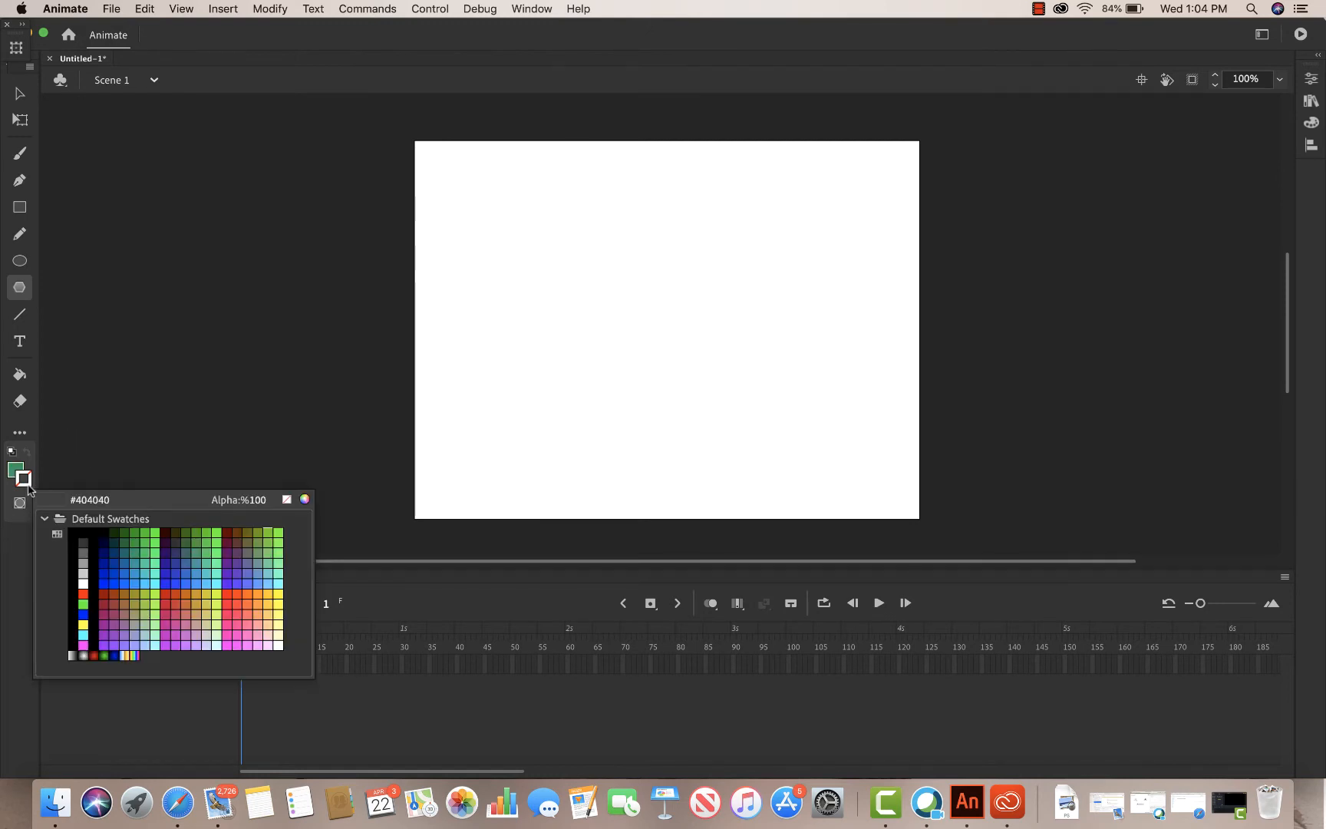
{"action": "left_click", "coordinate": [286, 503]}
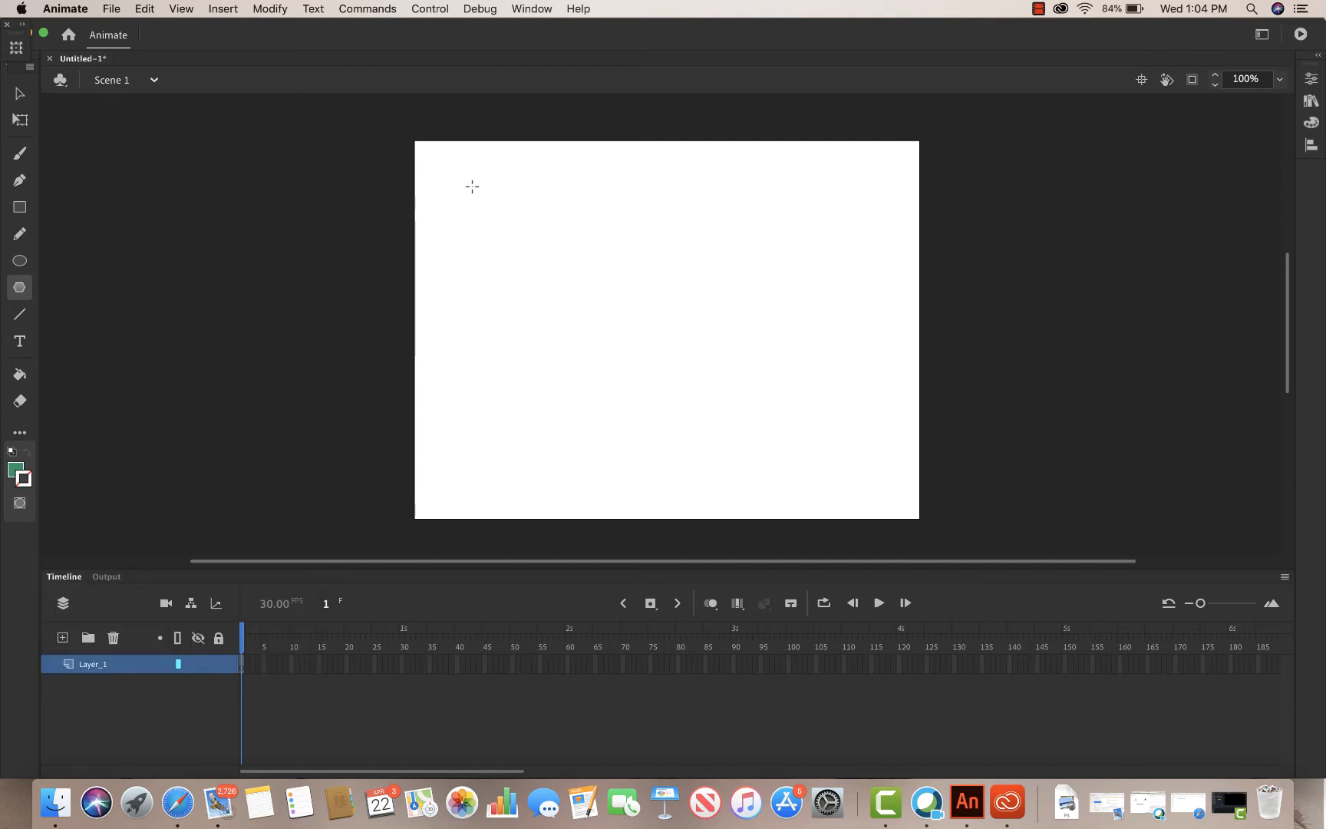
{"action": "left_click_drag", "start_coordinate": [472, 187], "coordinate": [525, 225]}
- Select the green pentagon, change its fill colour to red, and deselect it
{"action": "left_click", "coordinate": [22, 94]}
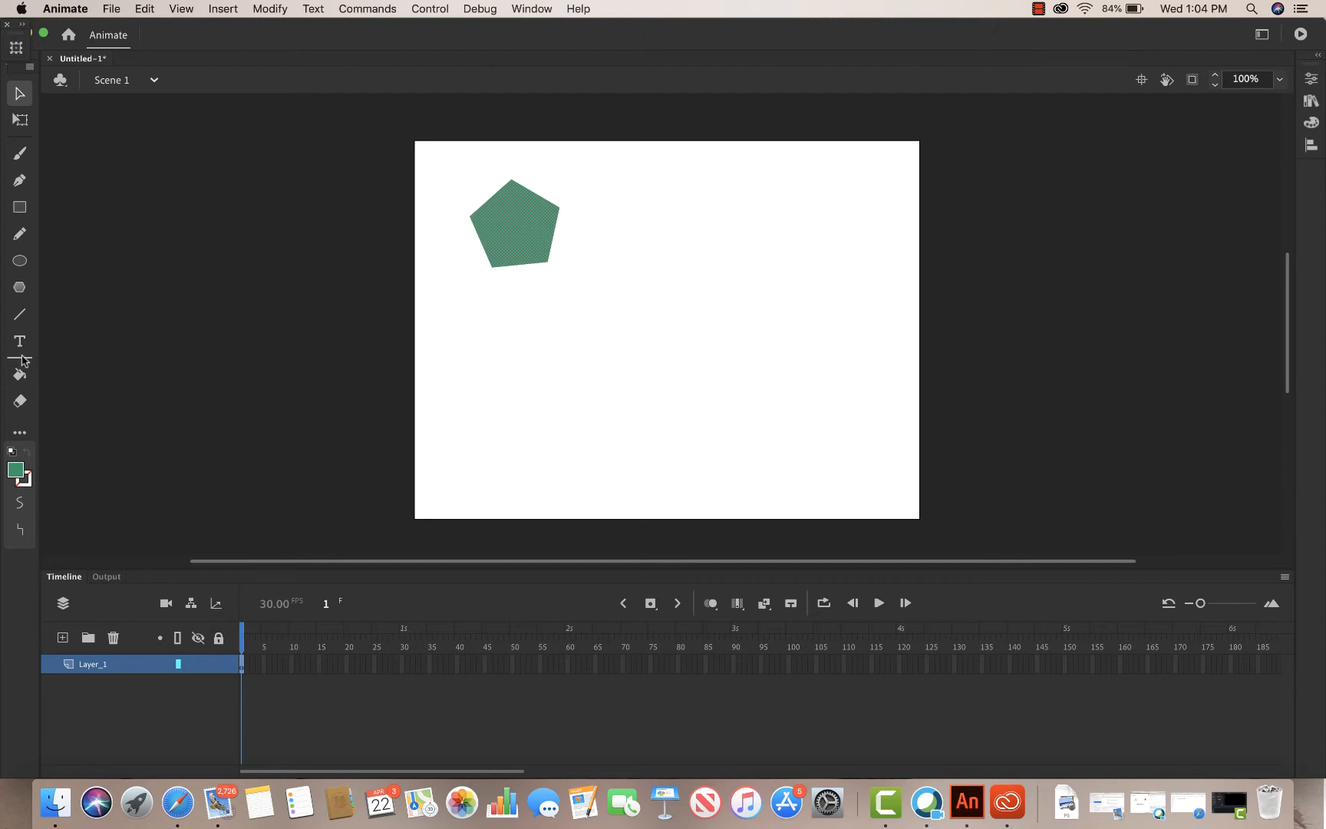
{"action": "left_click", "coordinate": [20, 288]}
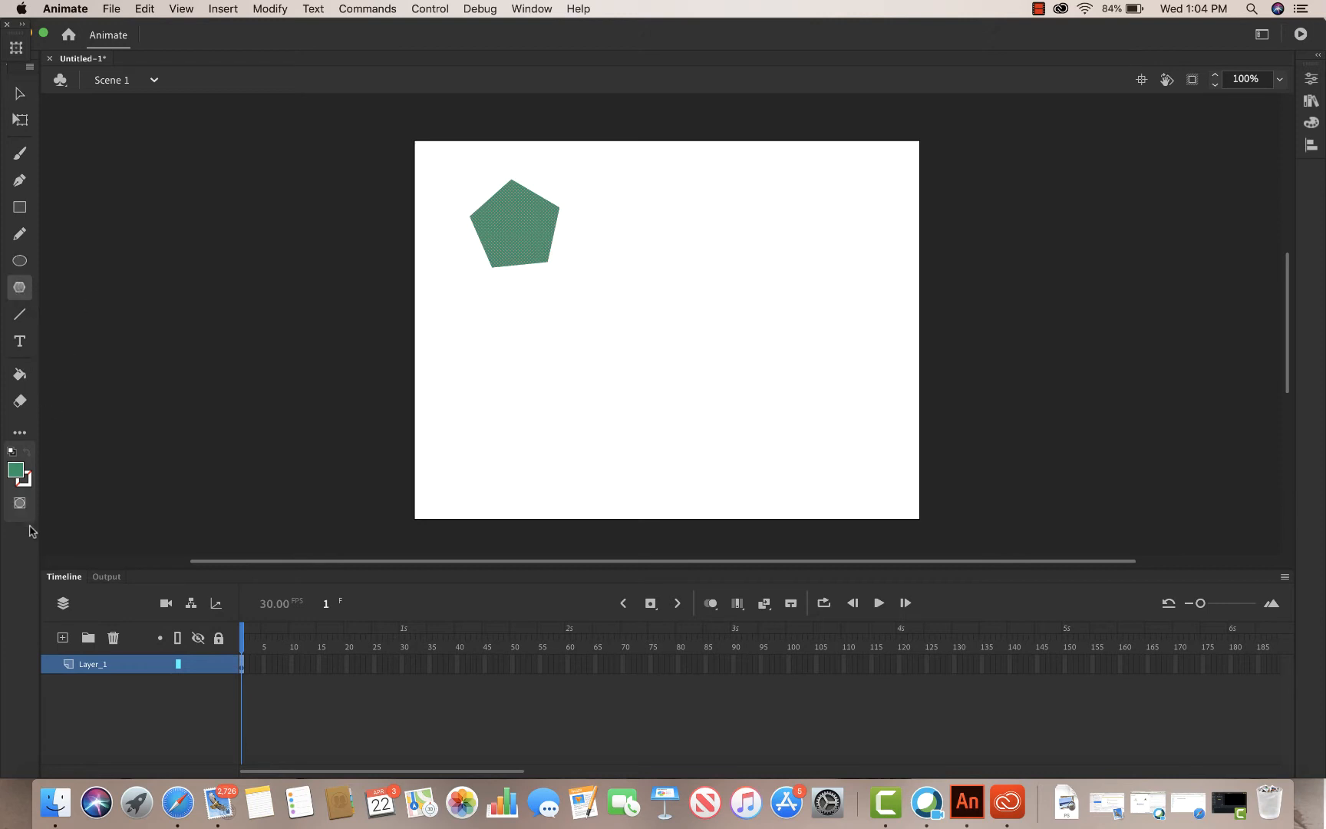
{"action": "left_click", "coordinate": [15, 471]}
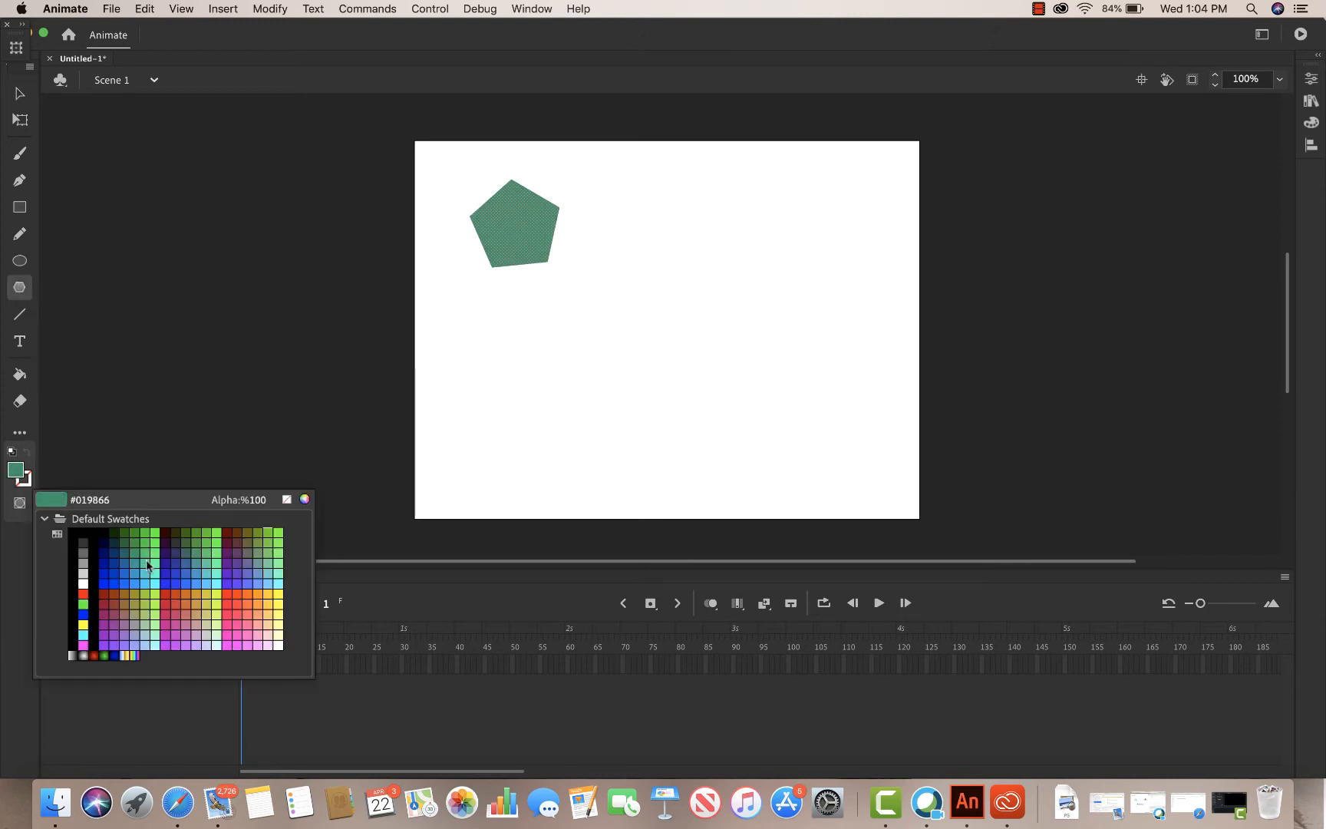
{"action": "left_click", "coordinate": [228, 602]}
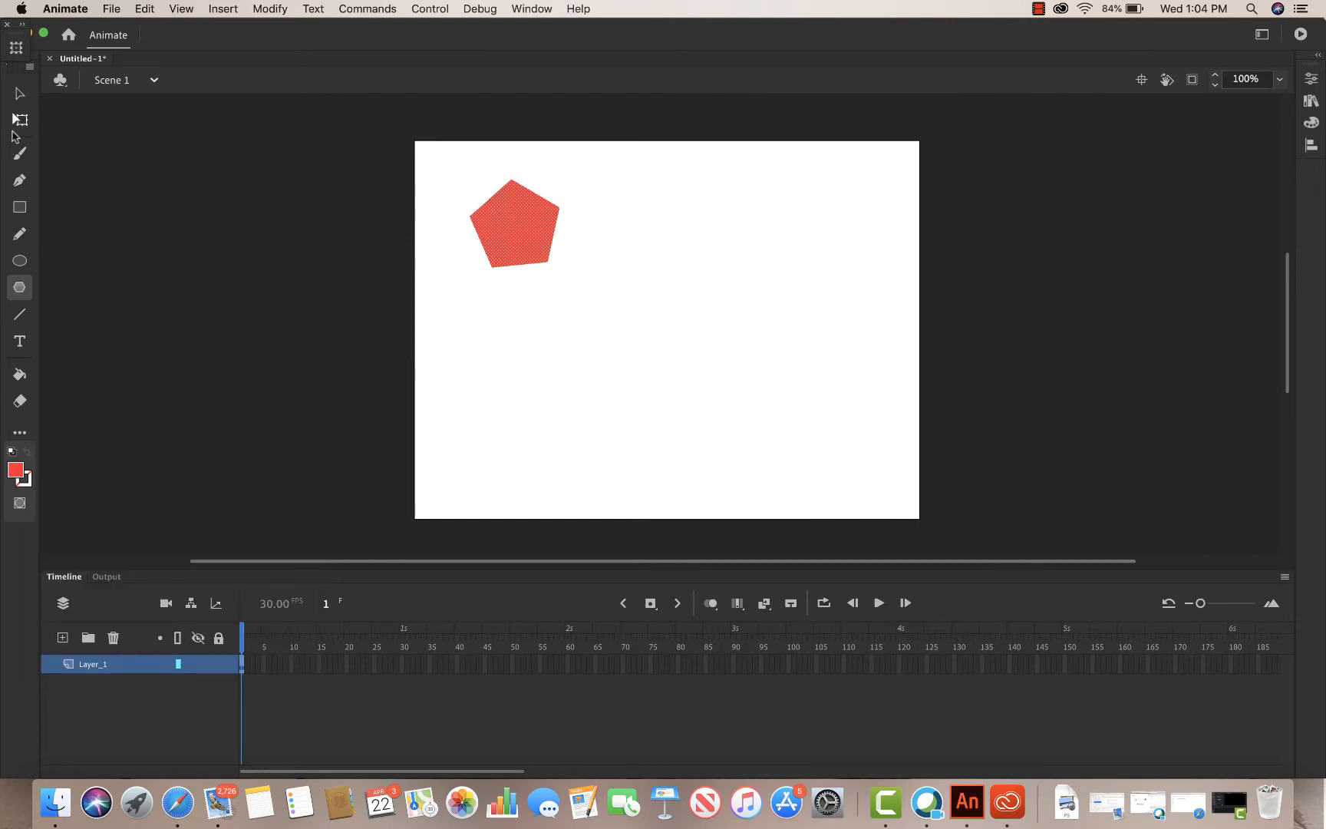
{"action": "left_click", "coordinate": [20, 93]}
{"action": "left_click", "coordinate": [325, 318]}
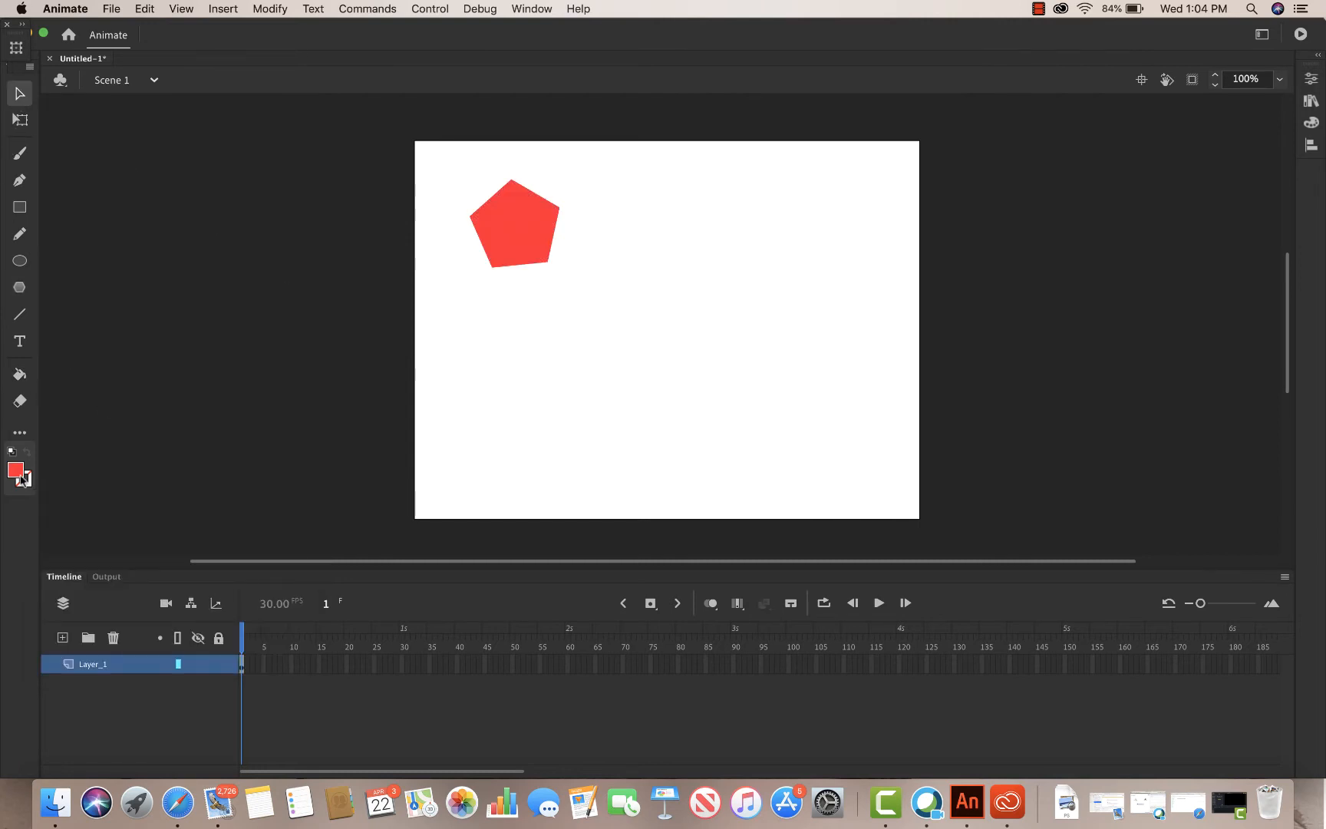
- Draw a green pentagon with no stroke diagonally below and right of the red pentagon using the PolyStar tool
{"action": "left_click", "coordinate": [21, 290]}
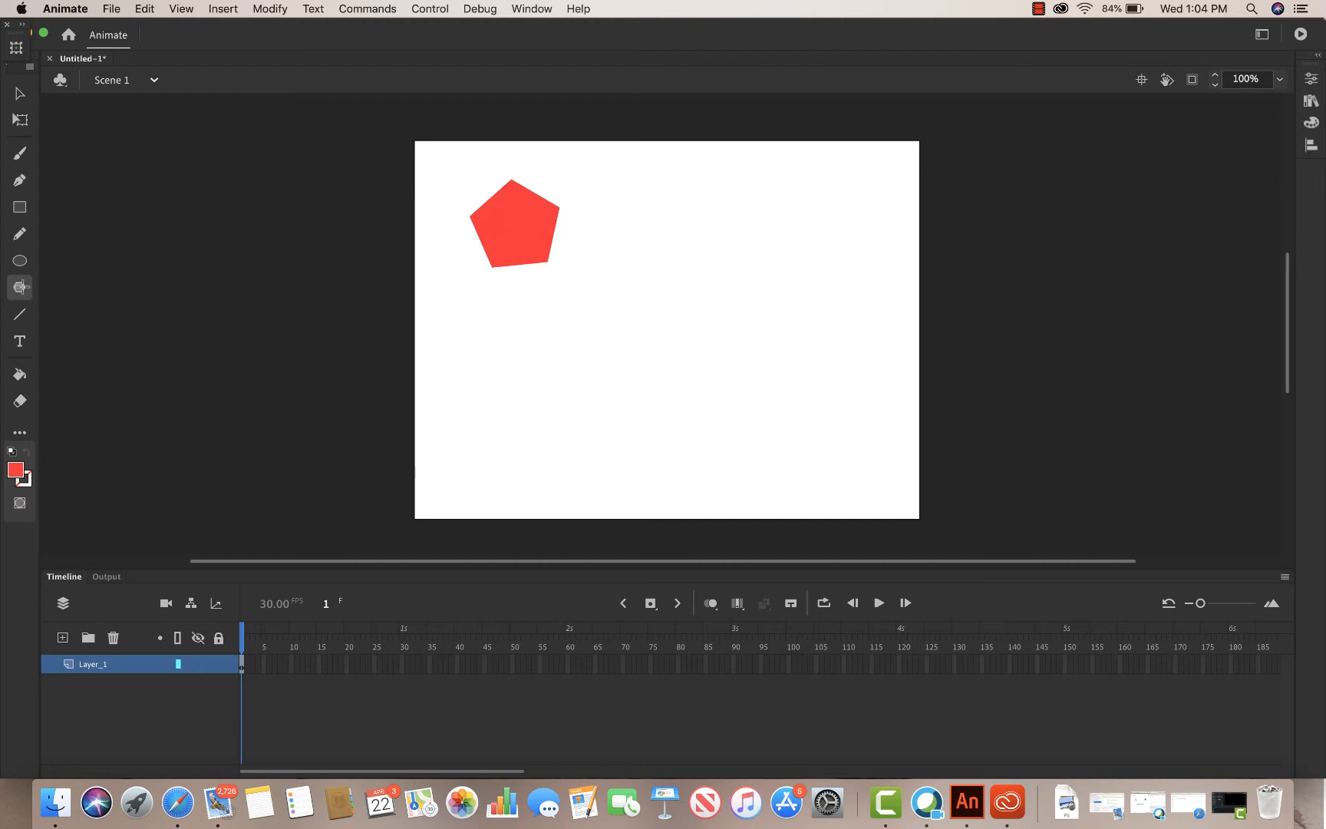
{"action": "left_click", "coordinate": [16, 471]}
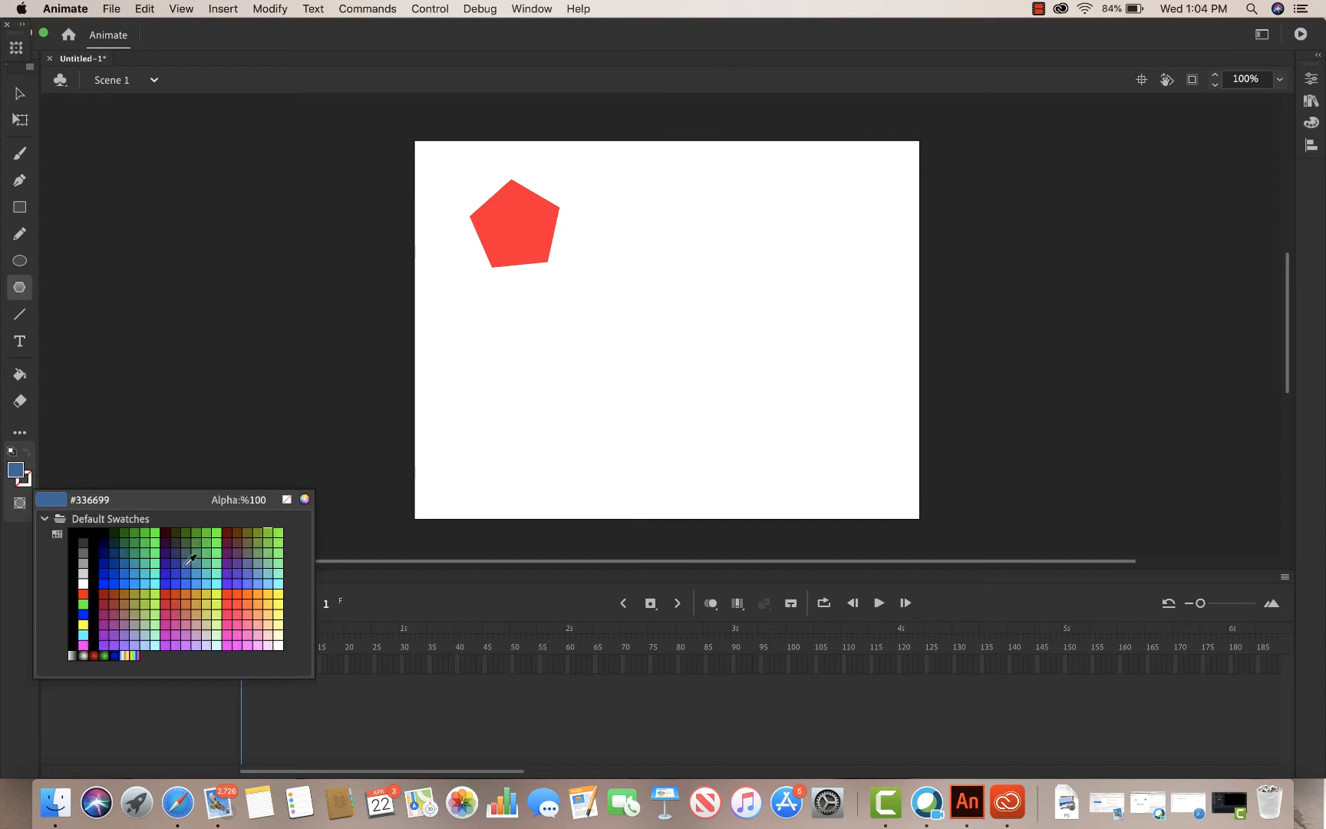
{"action": "left_click", "coordinate": [139, 545]}
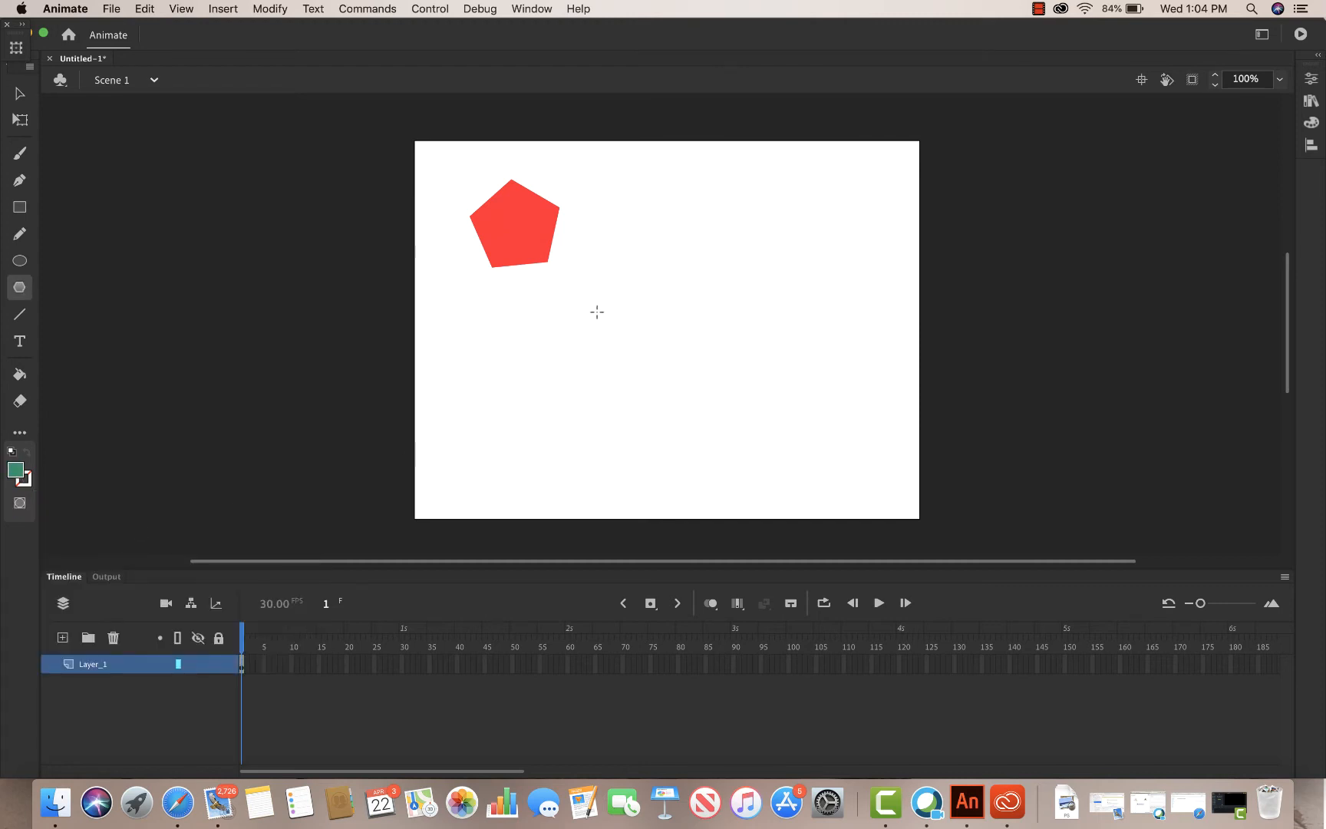
{"action": "left_click_drag", "start_coordinate": [597, 312], "coordinate": [625, 343]}
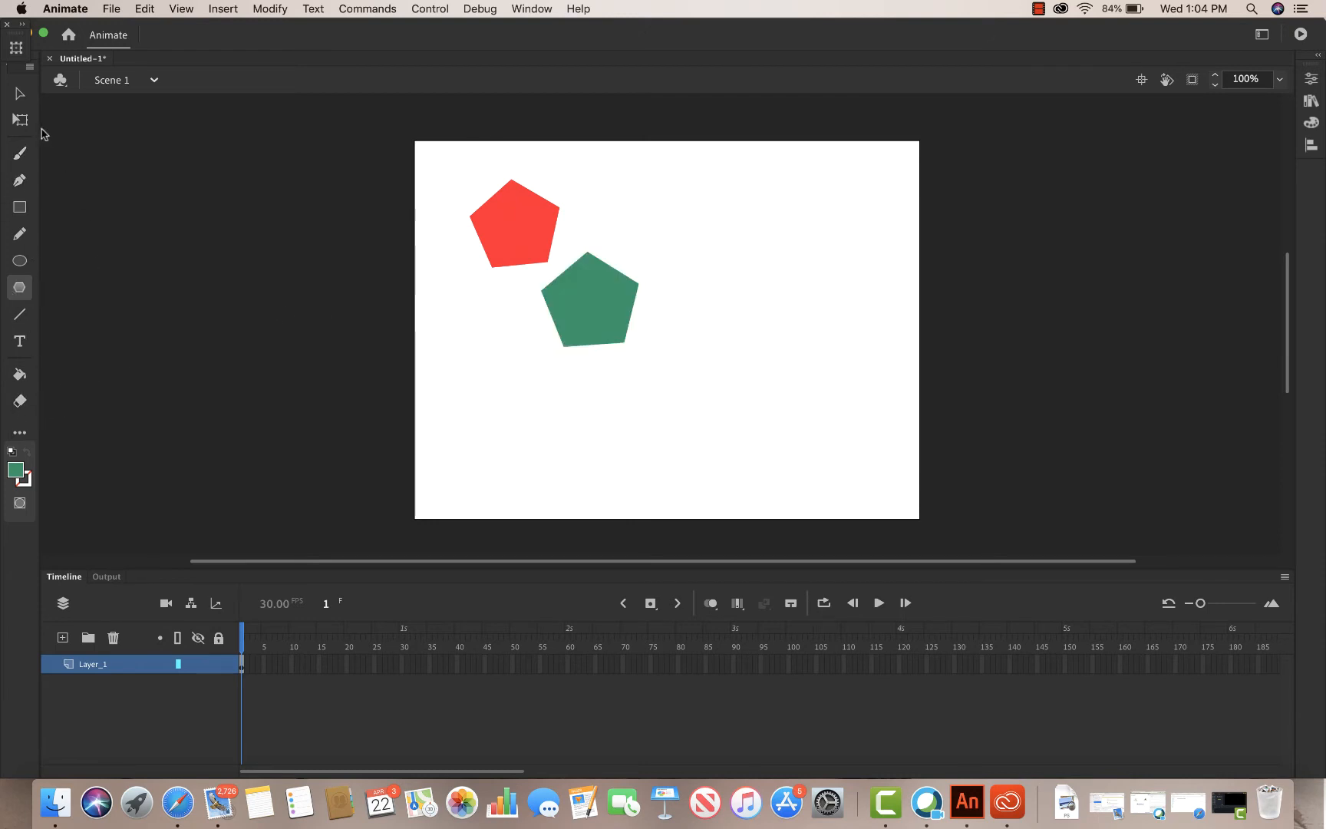
- Draw a green rectangle with no stroke in the upper-right area of the stage using the Rectangle tool
{"action": "left_click", "coordinate": [19, 93]}
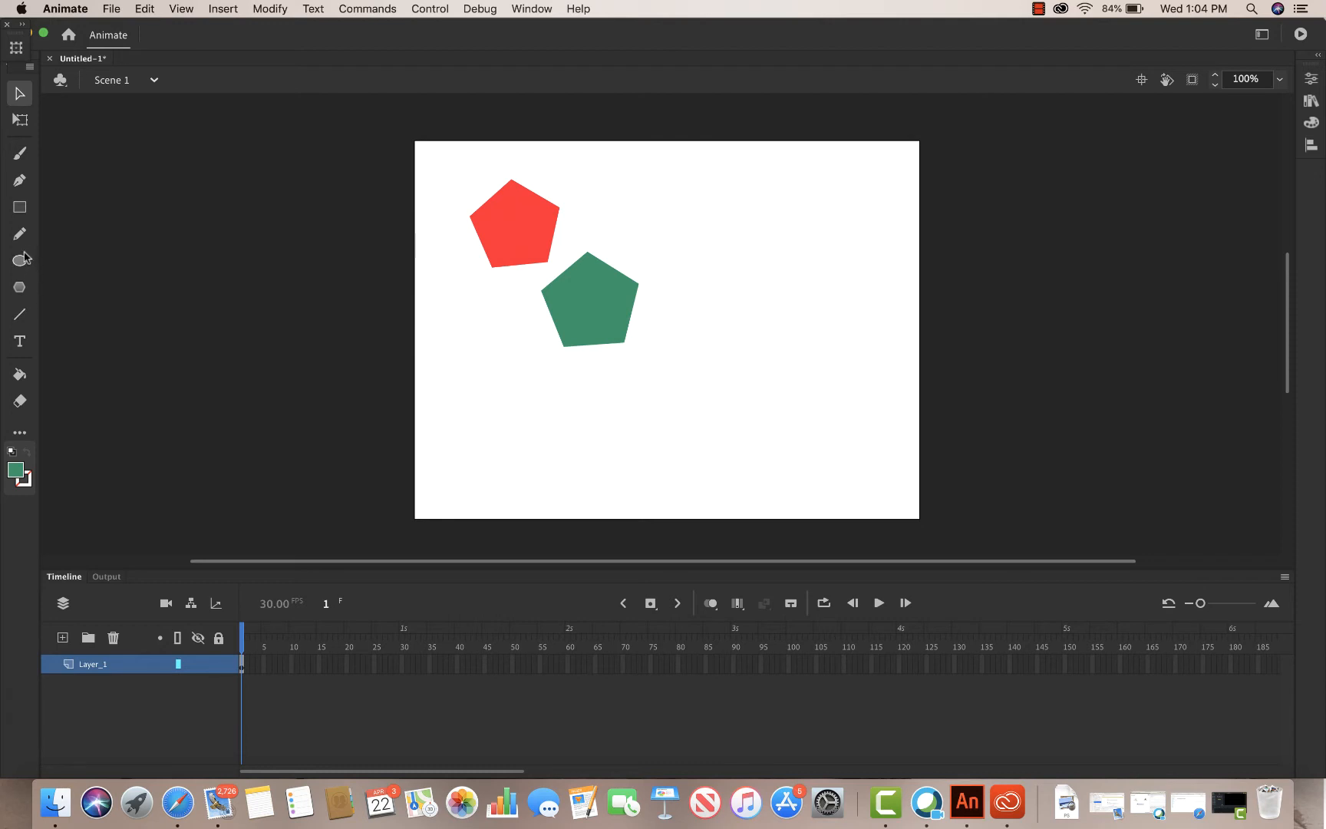
{"action": "left_click", "coordinate": [20, 287]}
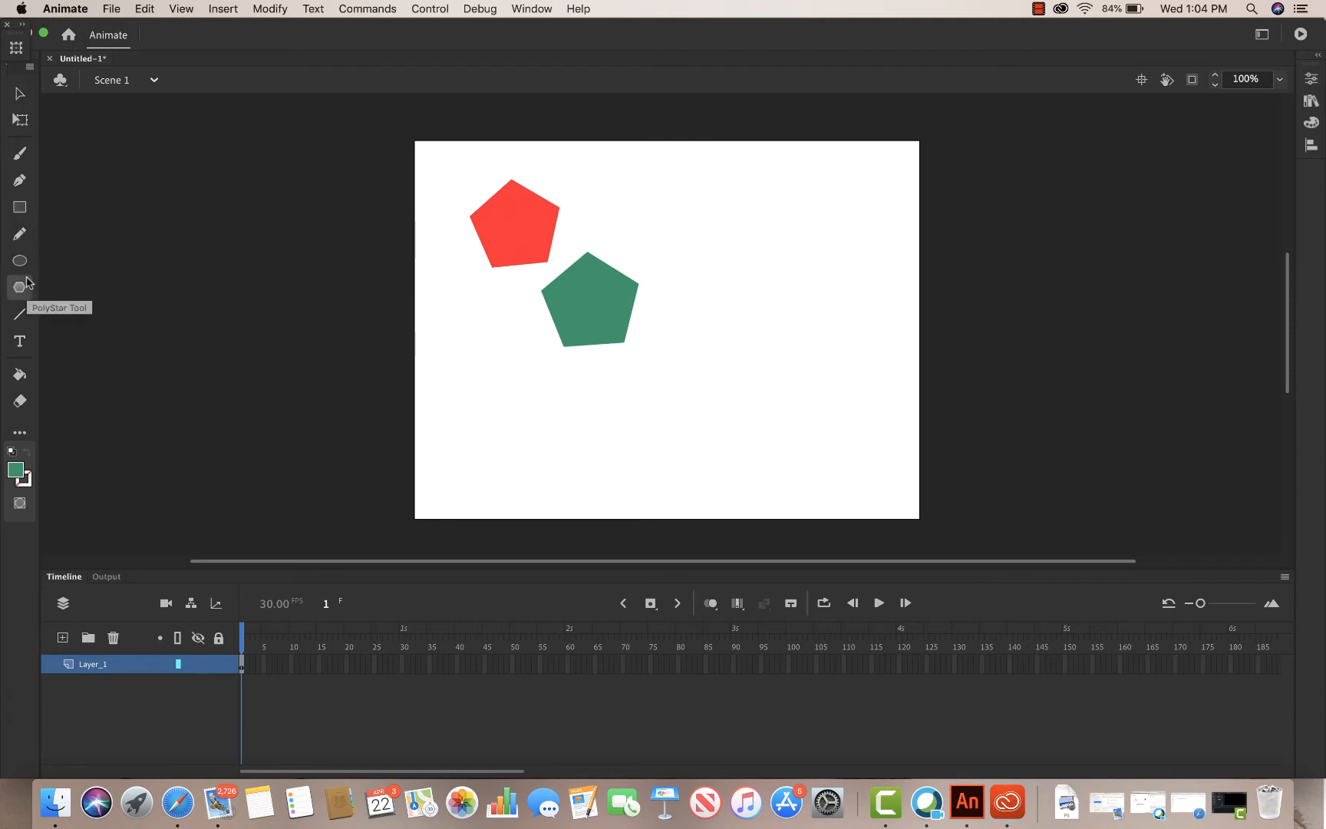
{"action": "left_click", "coordinate": [20, 208]}
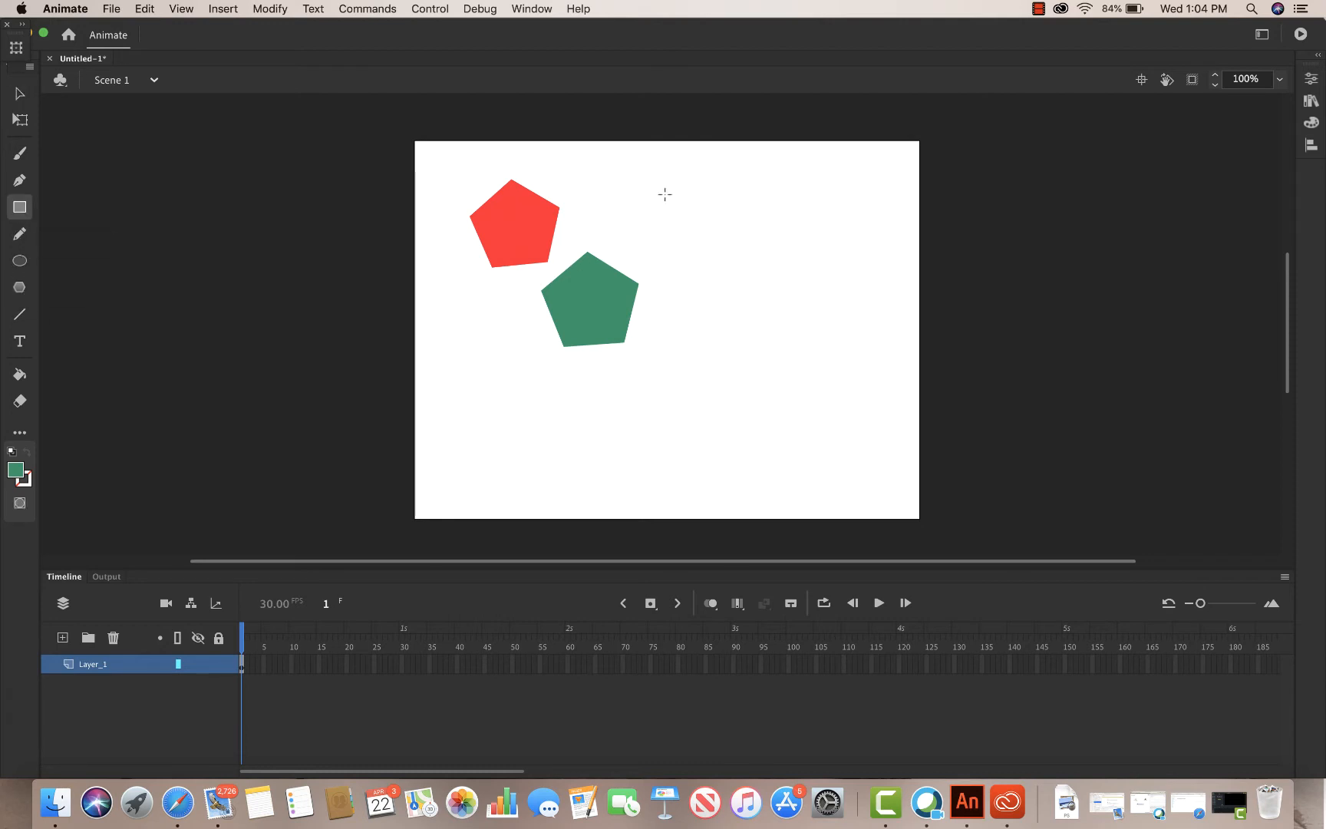
{"action": "left_click_drag", "start_coordinate": [663, 195], "coordinate": [763, 266]}
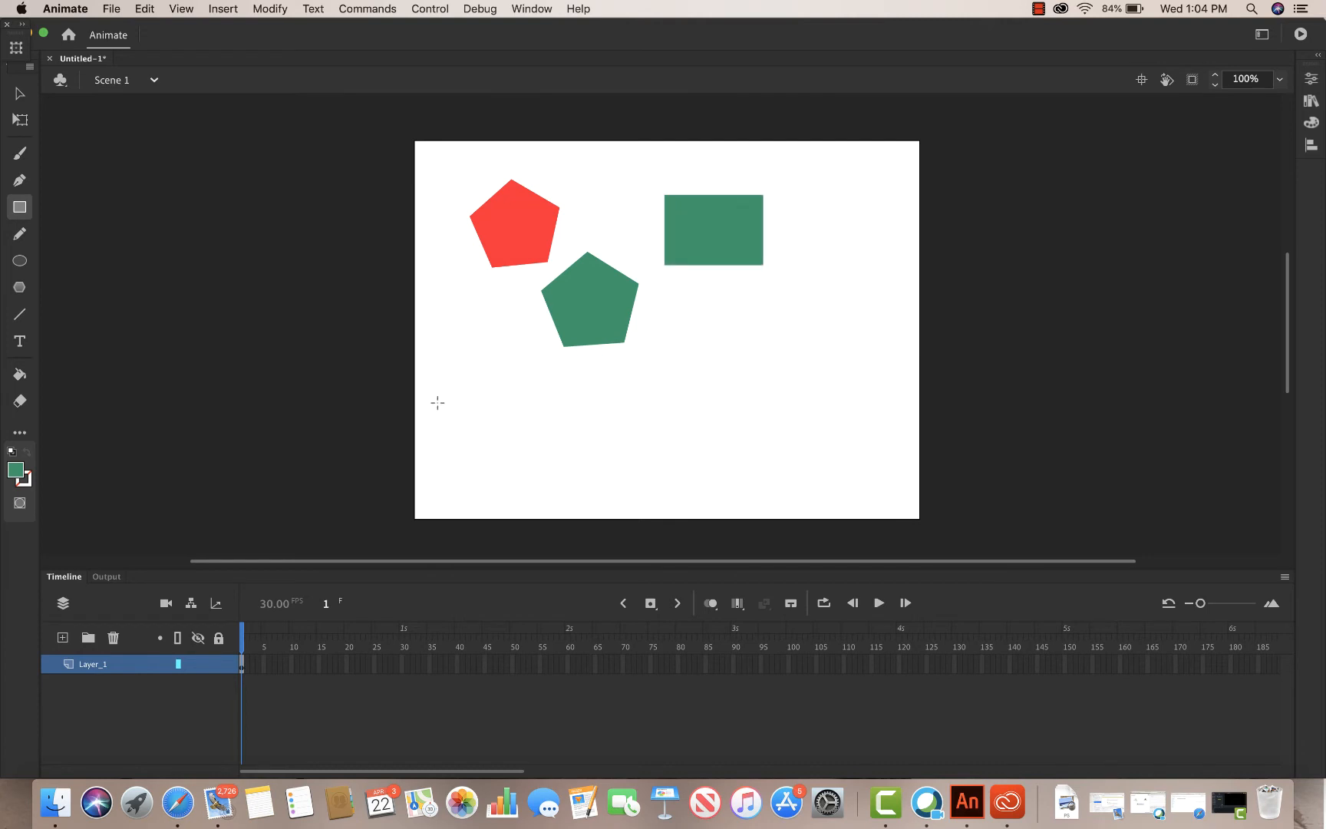
- Change the rectangle's fill colour to blue (#0033FF) and deselect it
{"action": "left_click", "coordinate": [15, 469]}
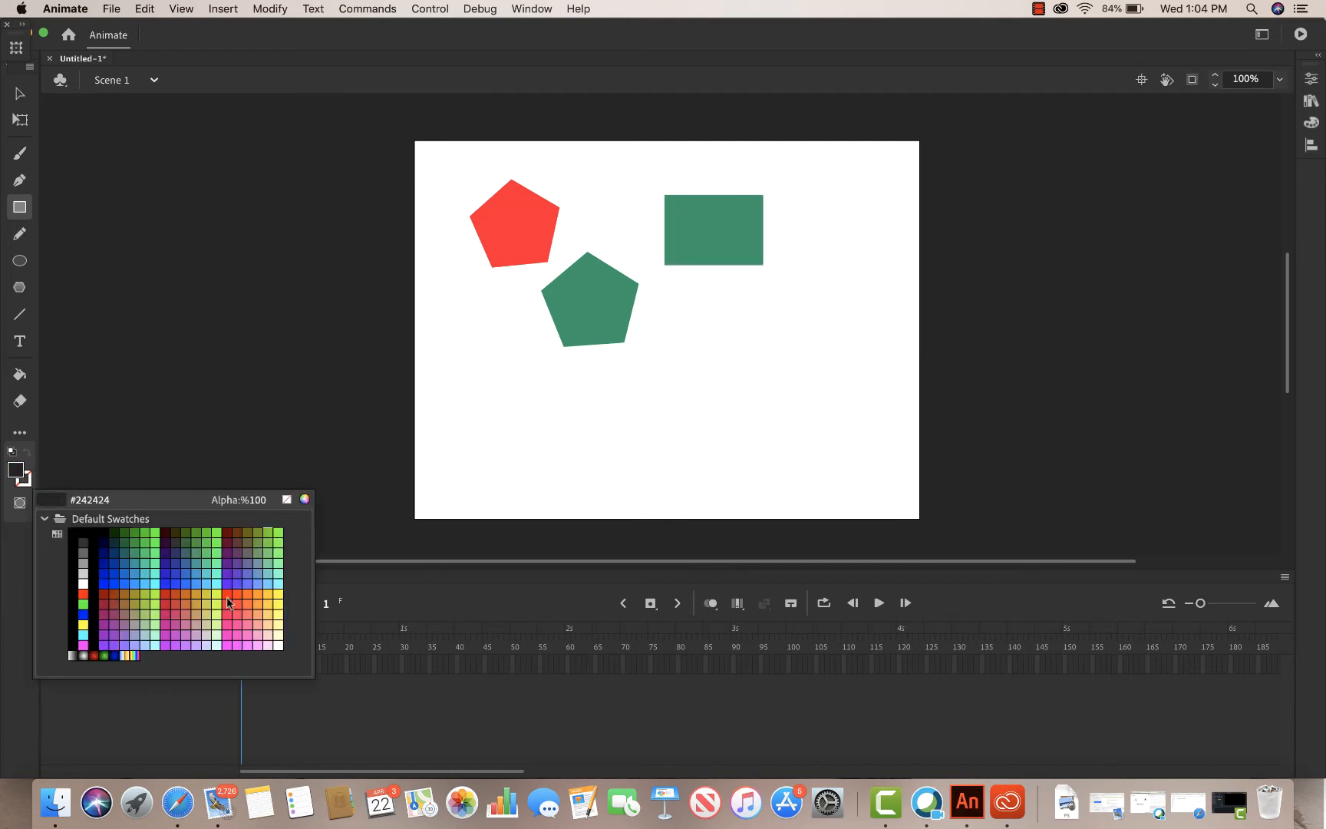
{"action": "left_click", "coordinate": [114, 580]}
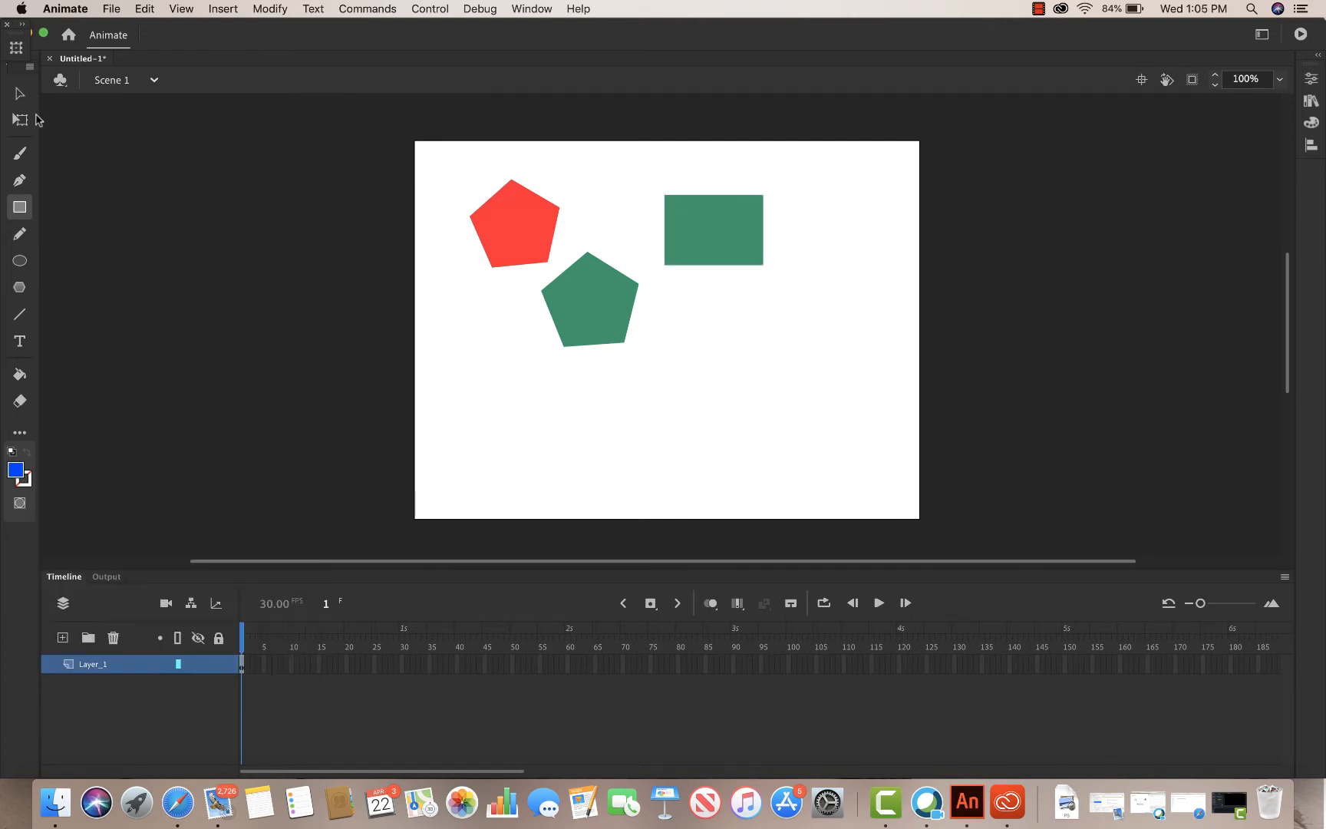
{"action": "left_click", "coordinate": [9, 90]}
{"action": "left_click", "coordinate": [680, 223]}
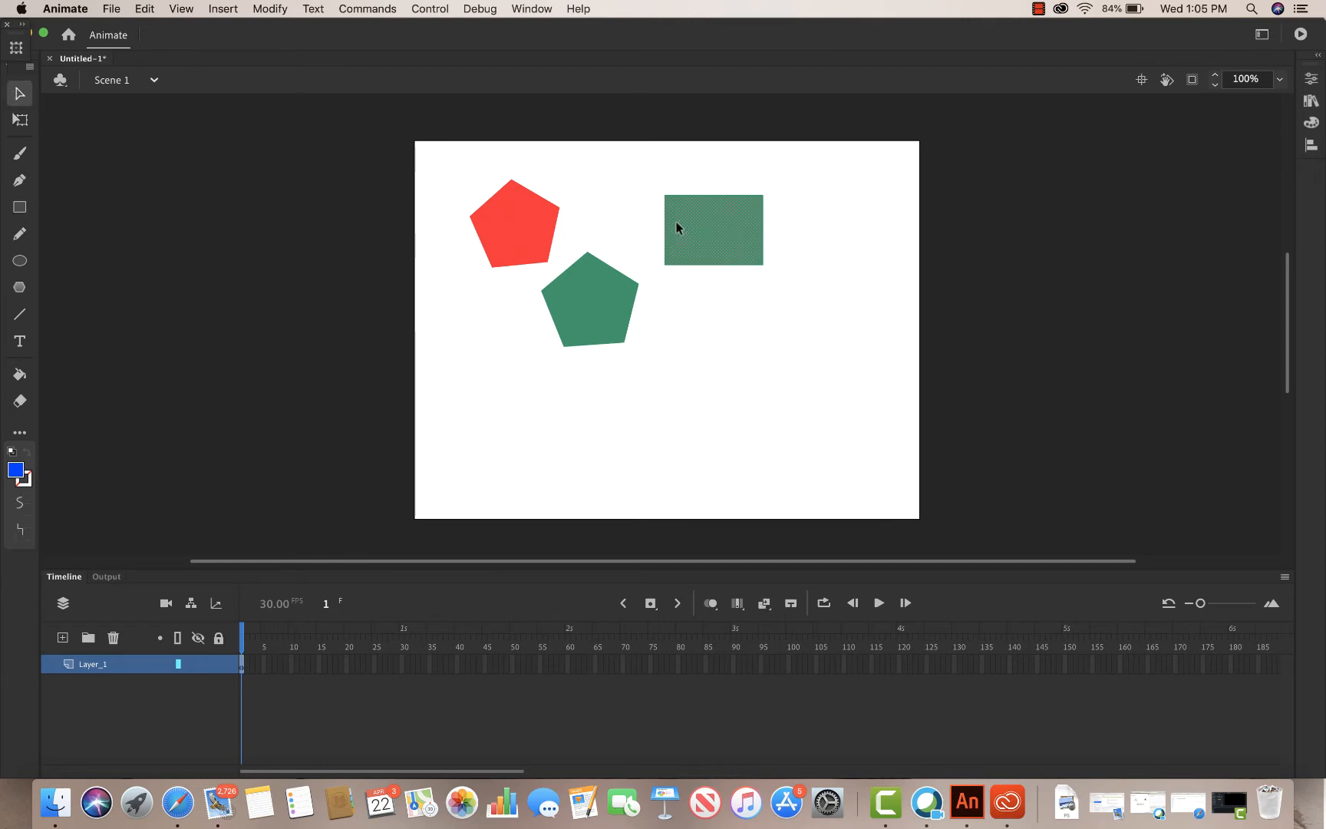
{"action": "left_click", "coordinate": [16, 470]}
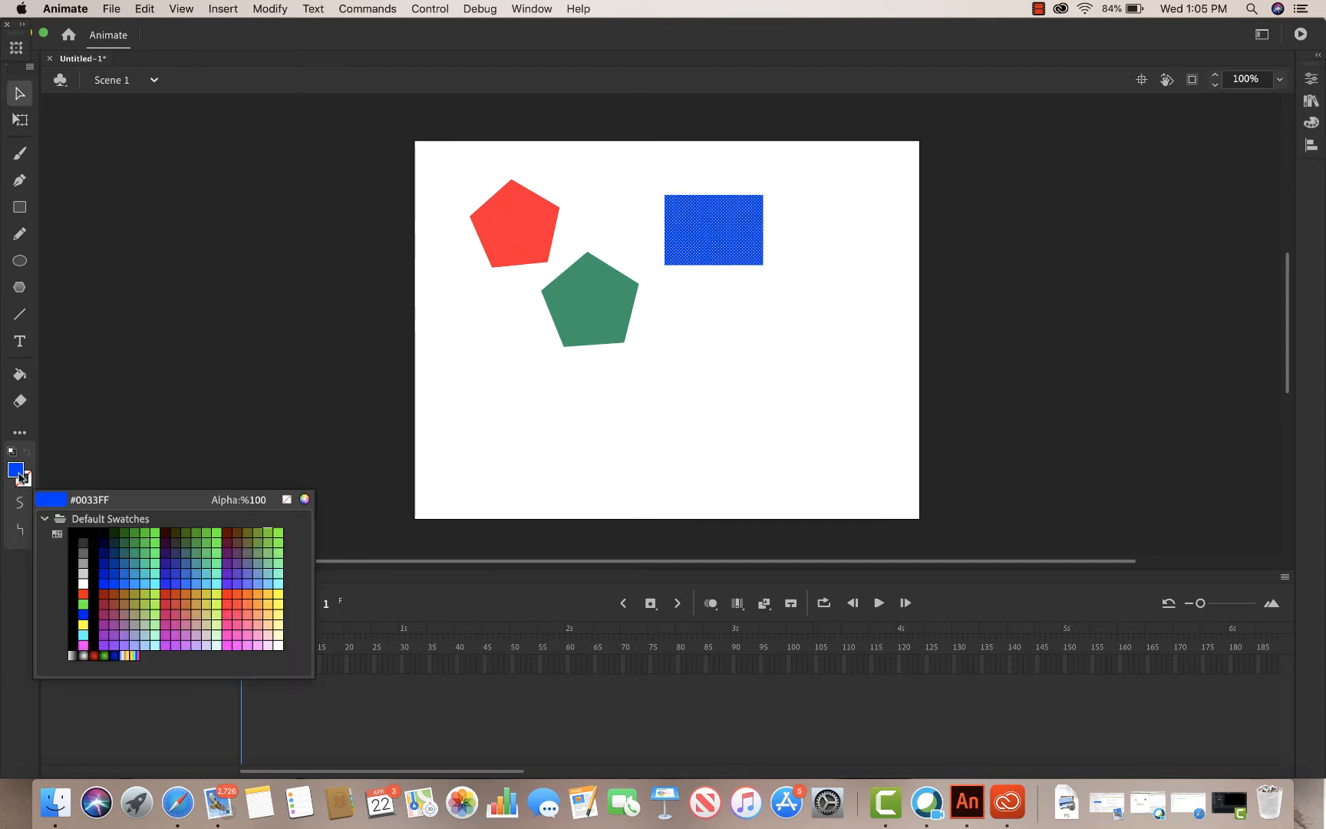
{"action": "left_click", "coordinate": [114, 583]}
{"action": "left_click", "coordinate": [190, 207]}
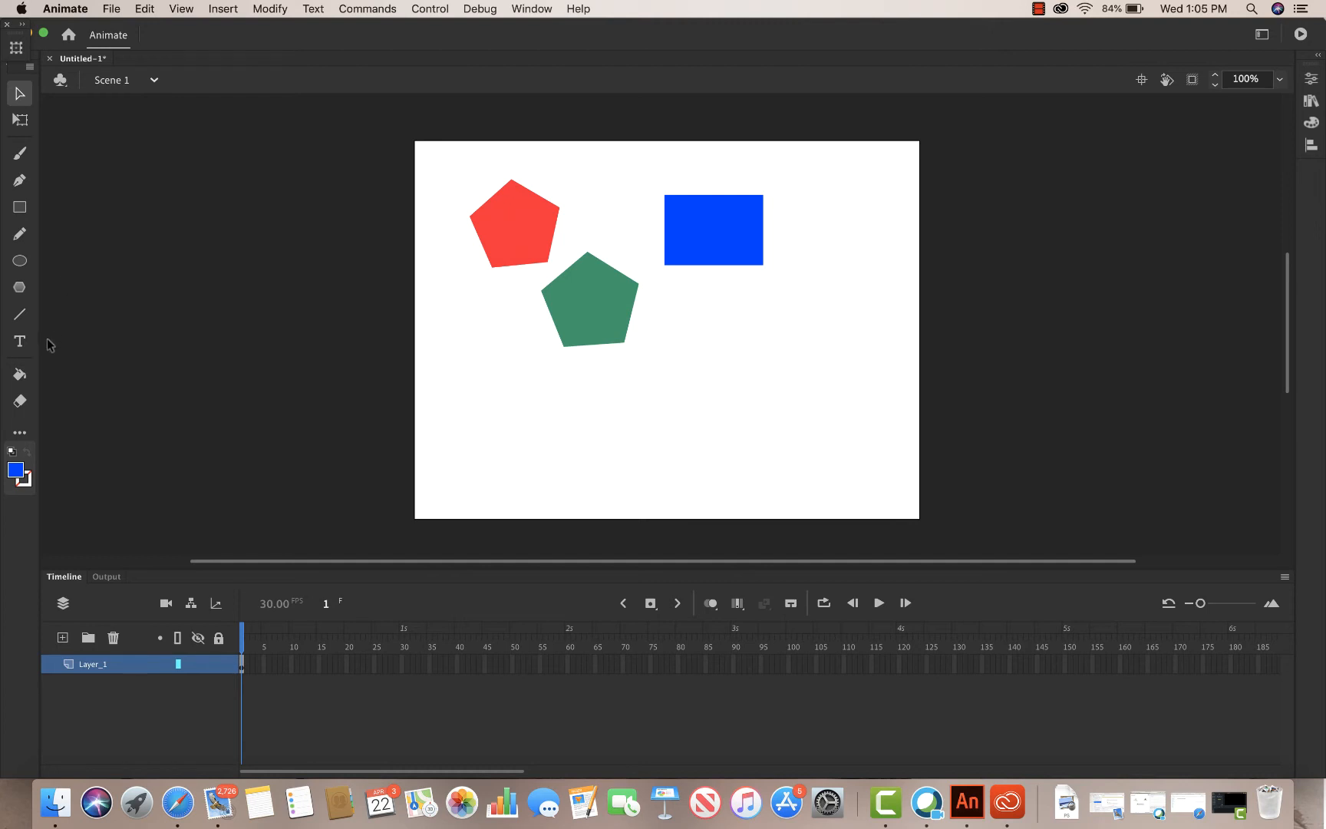
- Draw a pentagon below the blue rectangle with the PolyStar tool and recolour its fill dark reddish brown
{"action": "left_click", "coordinate": [19, 287]}
{"action": "mouse_move", "coordinate": [718, 388]}
{"action": "left_mouse_down"}
{"action": "mouse_move", "coordinate": [708, 373]}
{"action": "mouse_move", "coordinate": [712, 390]}
{"action": "left_mouse_up"}
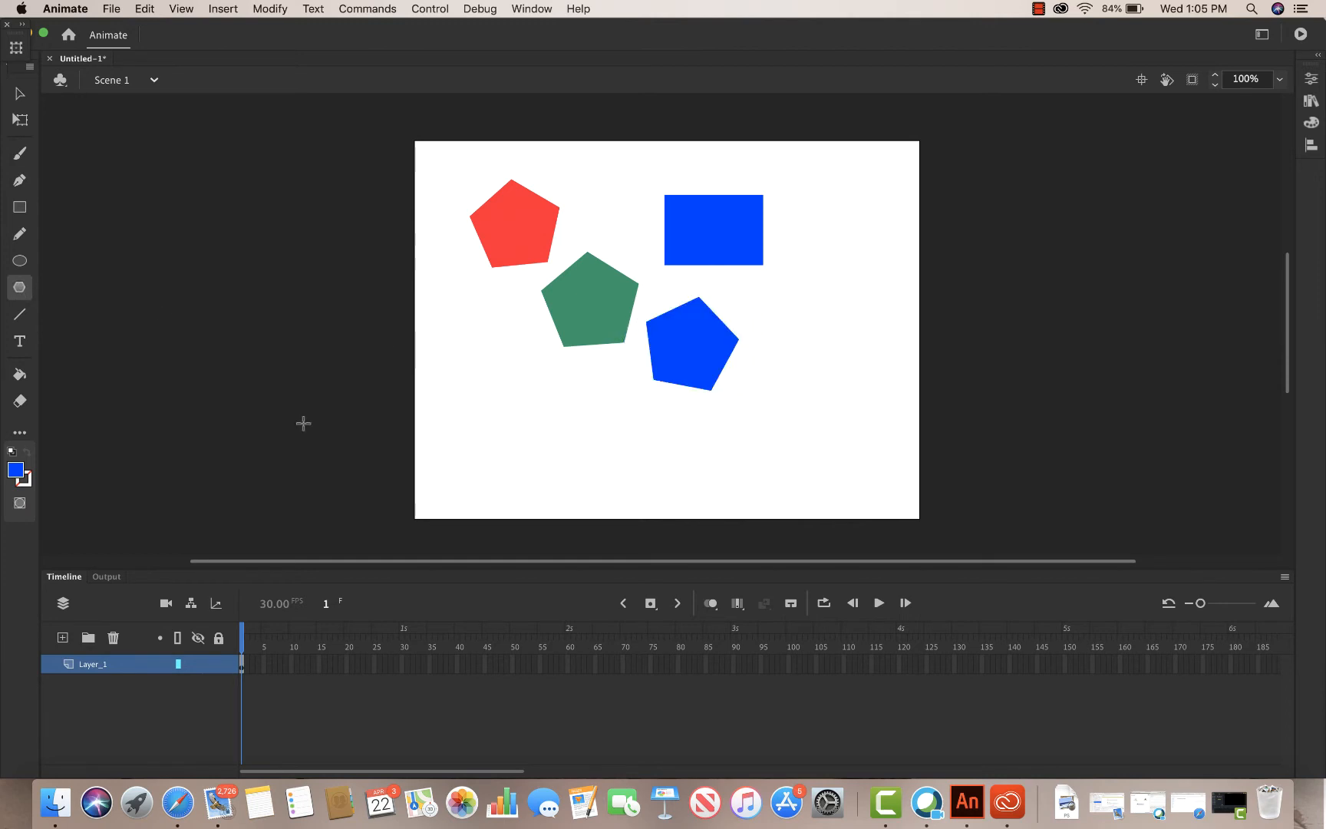
{"action": "left_click", "coordinate": [16, 471]}
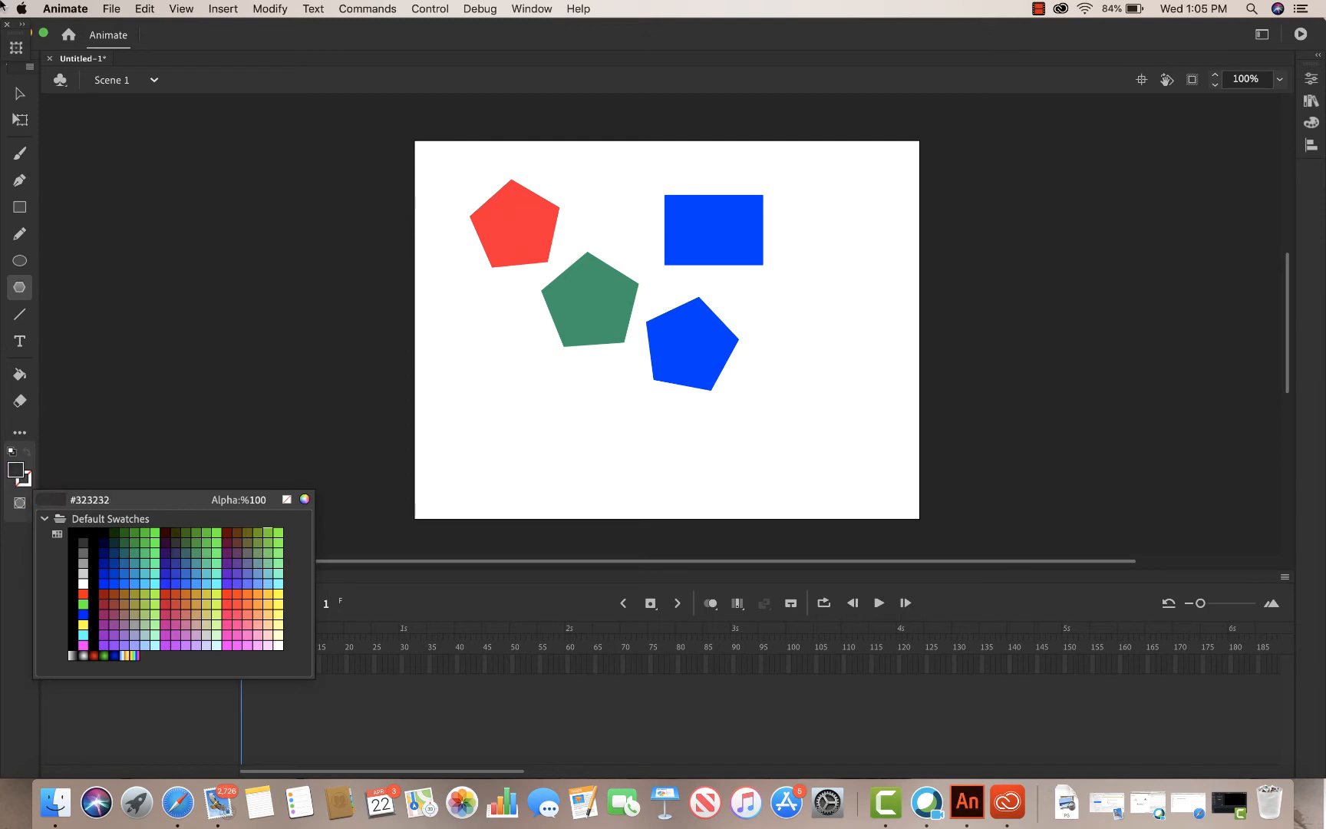
{"action": "left_click", "coordinate": [19, 93]}
{"action": "left_click", "coordinate": [675, 346]}
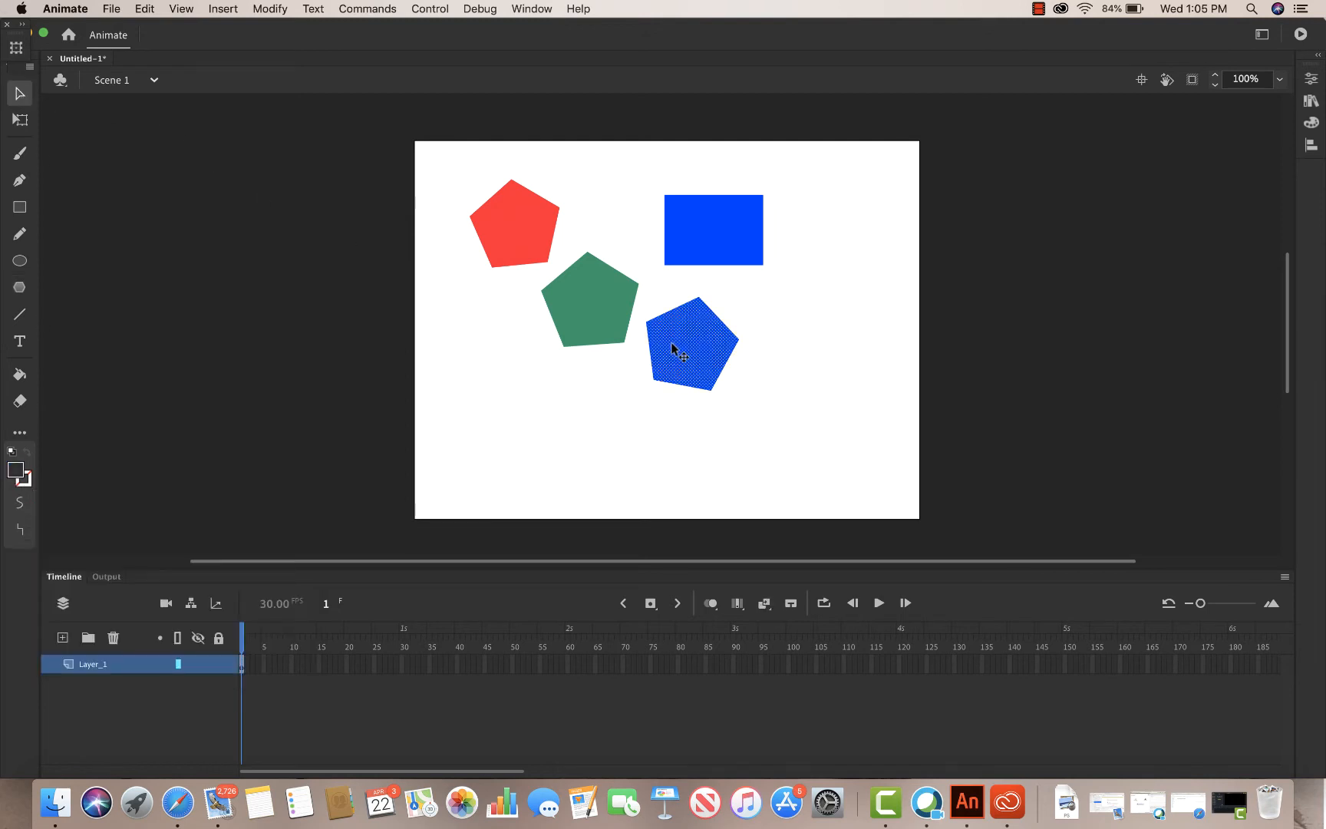
{"action": "left_click", "coordinate": [16, 471]}
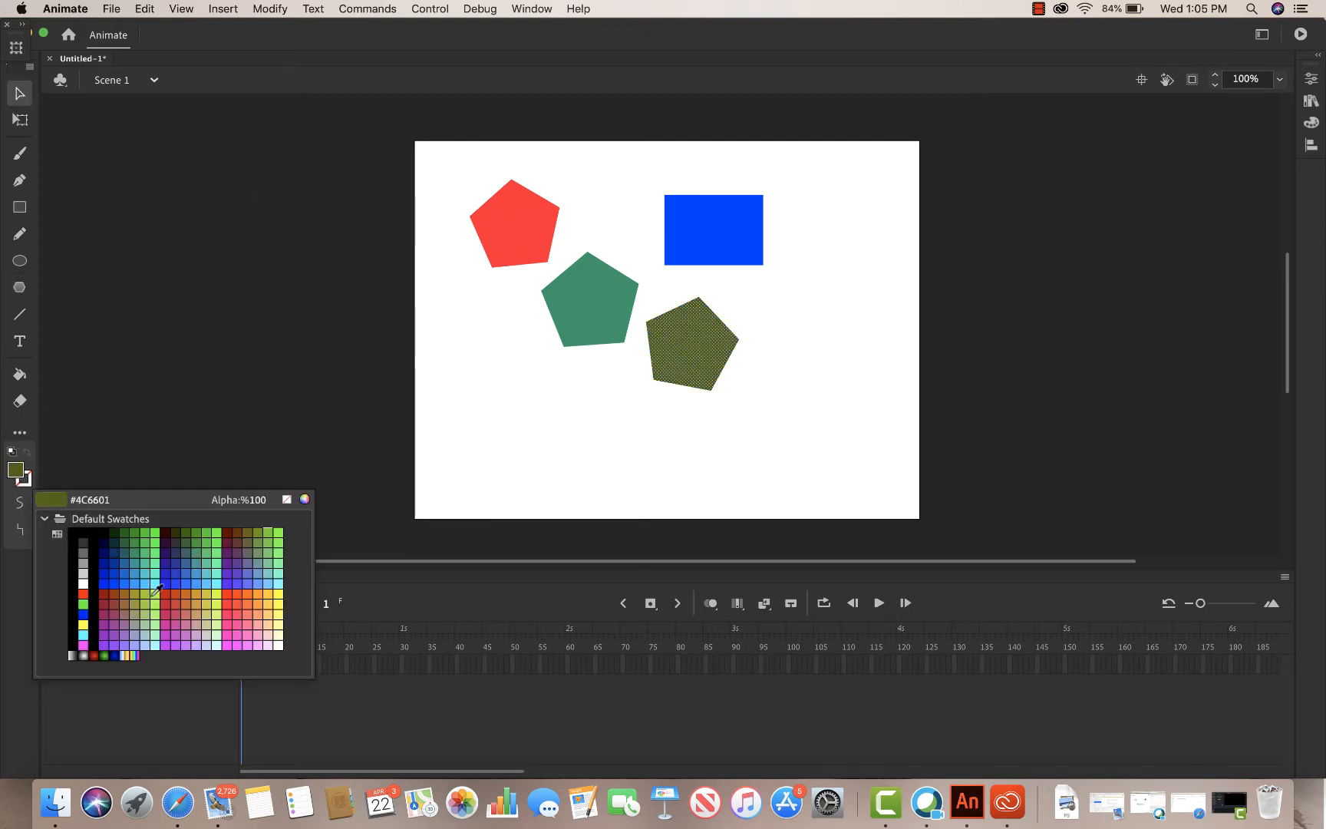
{"action": "left_click", "coordinate": [231, 530]}
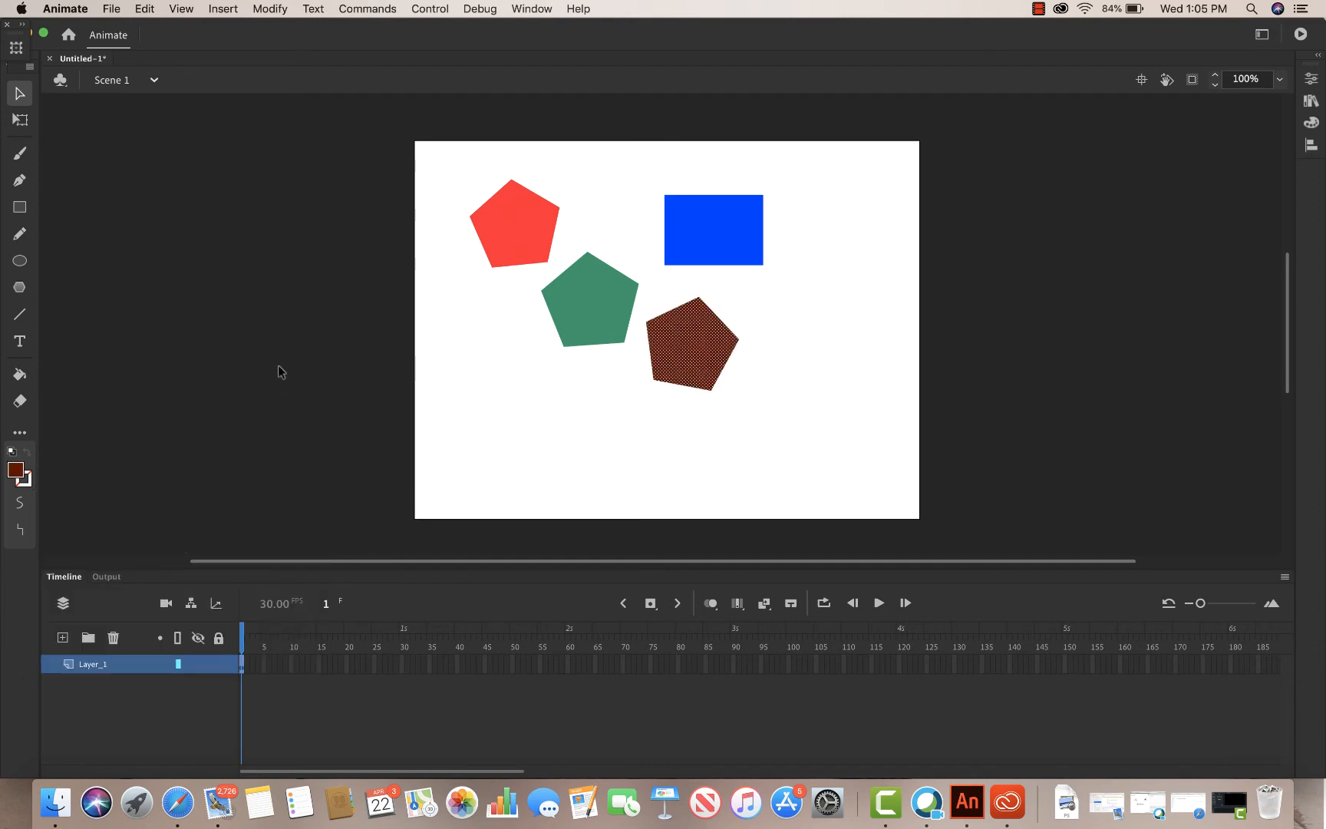
{"action": "left_click", "coordinate": [240, 230]}
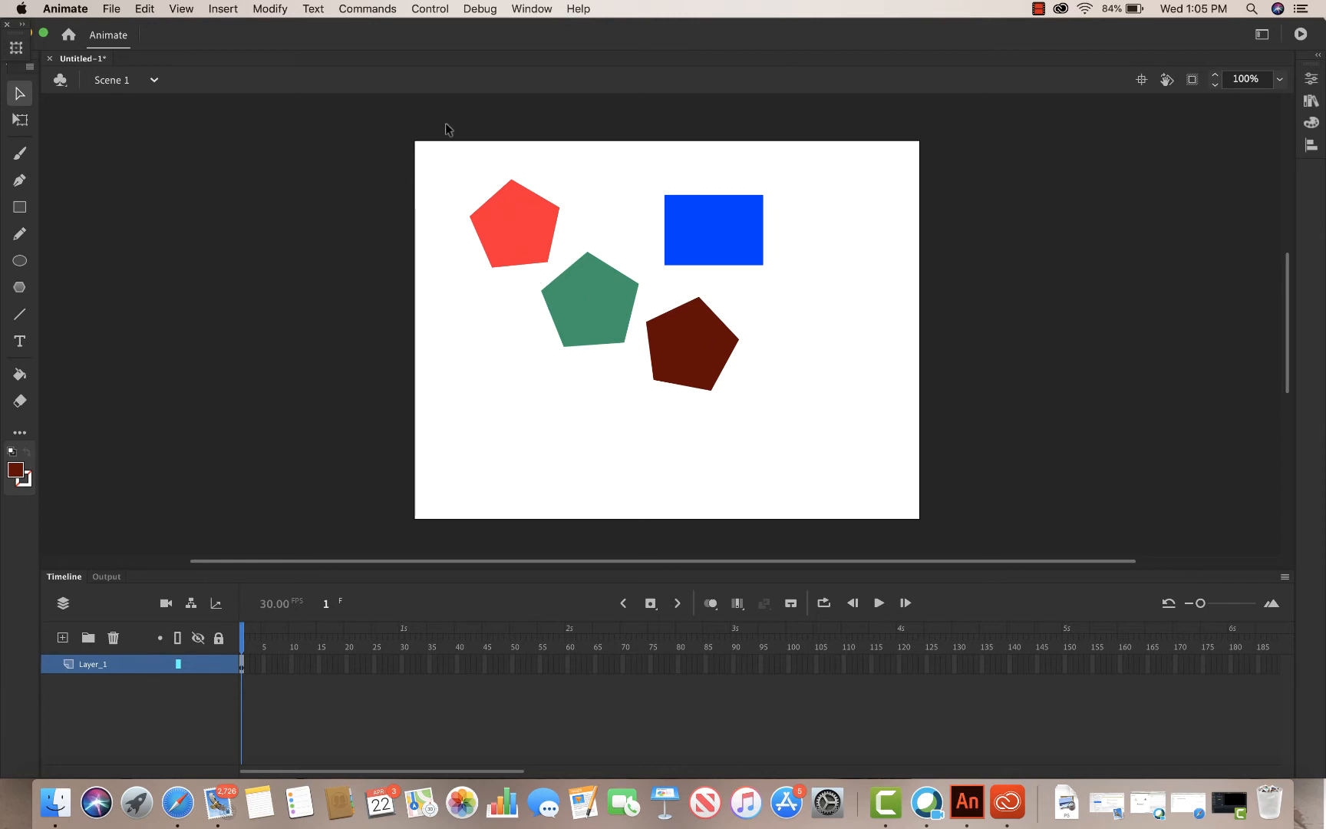
- Select all four shapes on the stage and distribute them to separate layers
{"action": "left_click_drag", "start_coordinate": [433, 117], "coordinate": [844, 455]}
{"action": "key", "text": "super+a"}
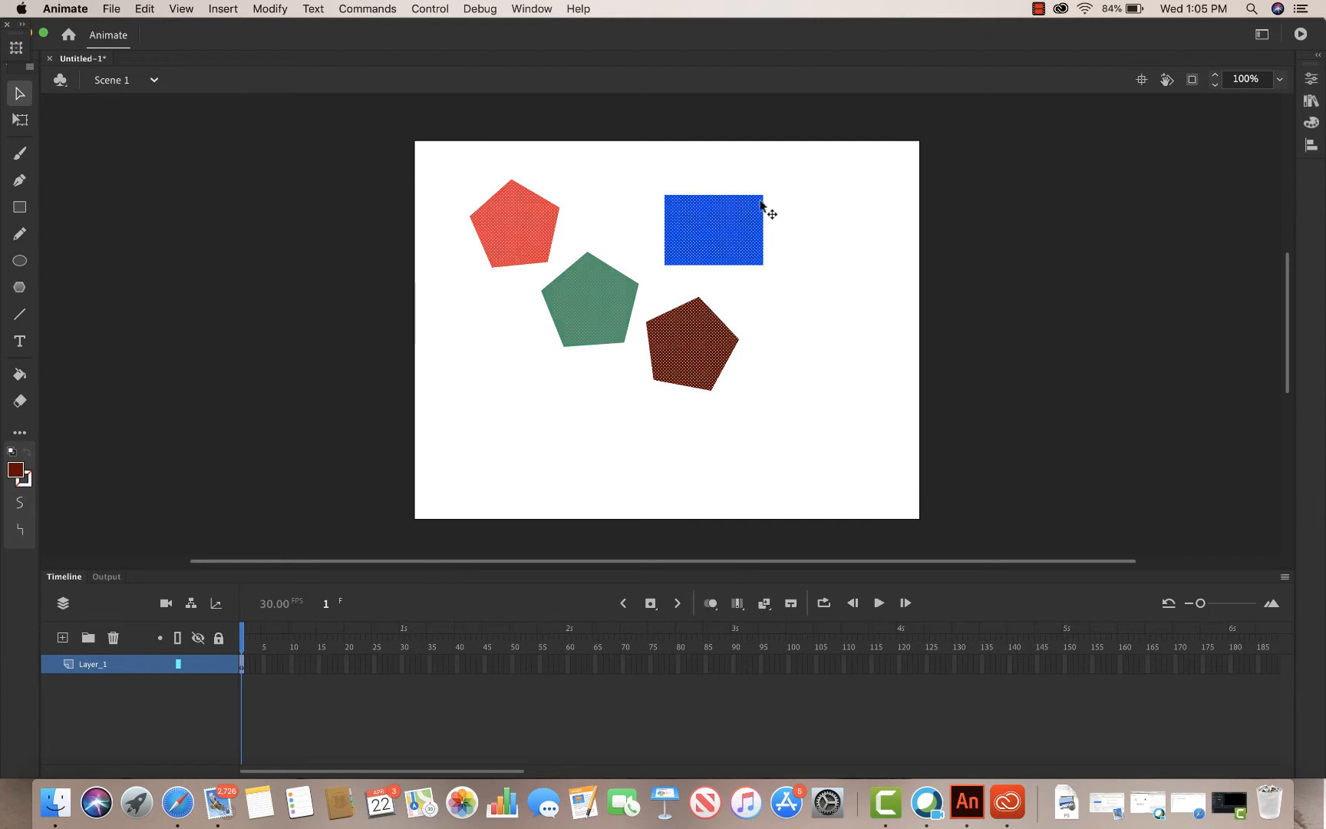
{"action": "left_click", "coordinate": [144, 9]}
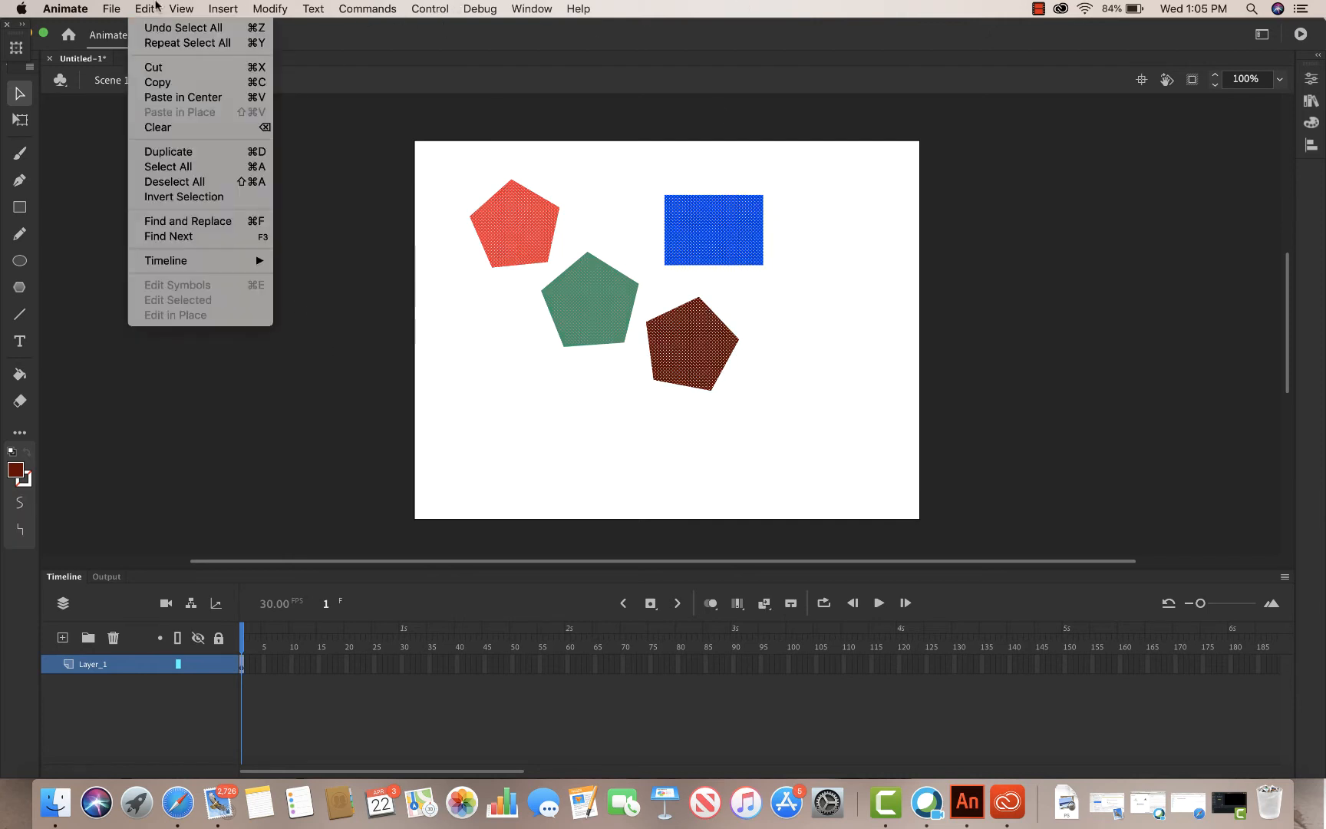
{"action": "left_click", "coordinate": [198, 168]}
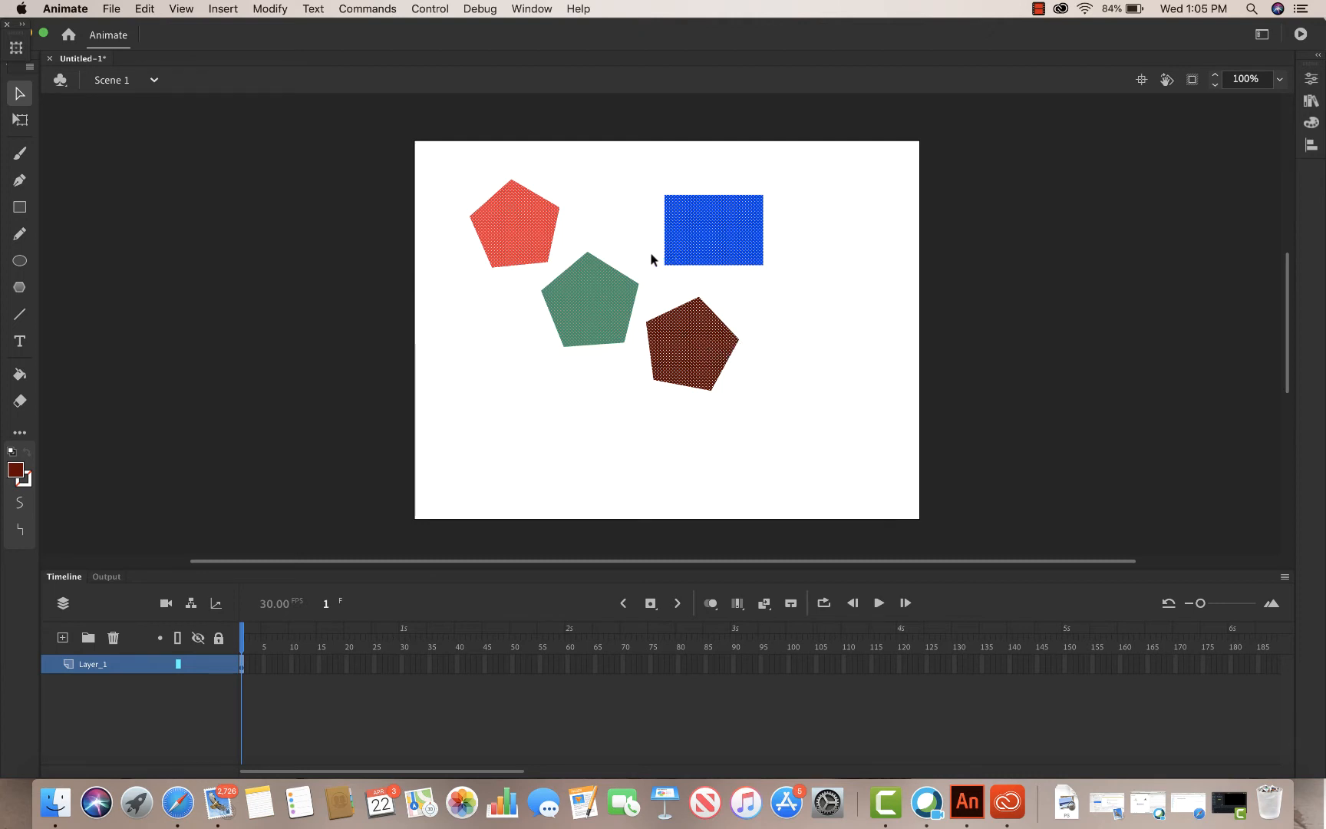
{"action": "right_click", "coordinate": [679, 334]}
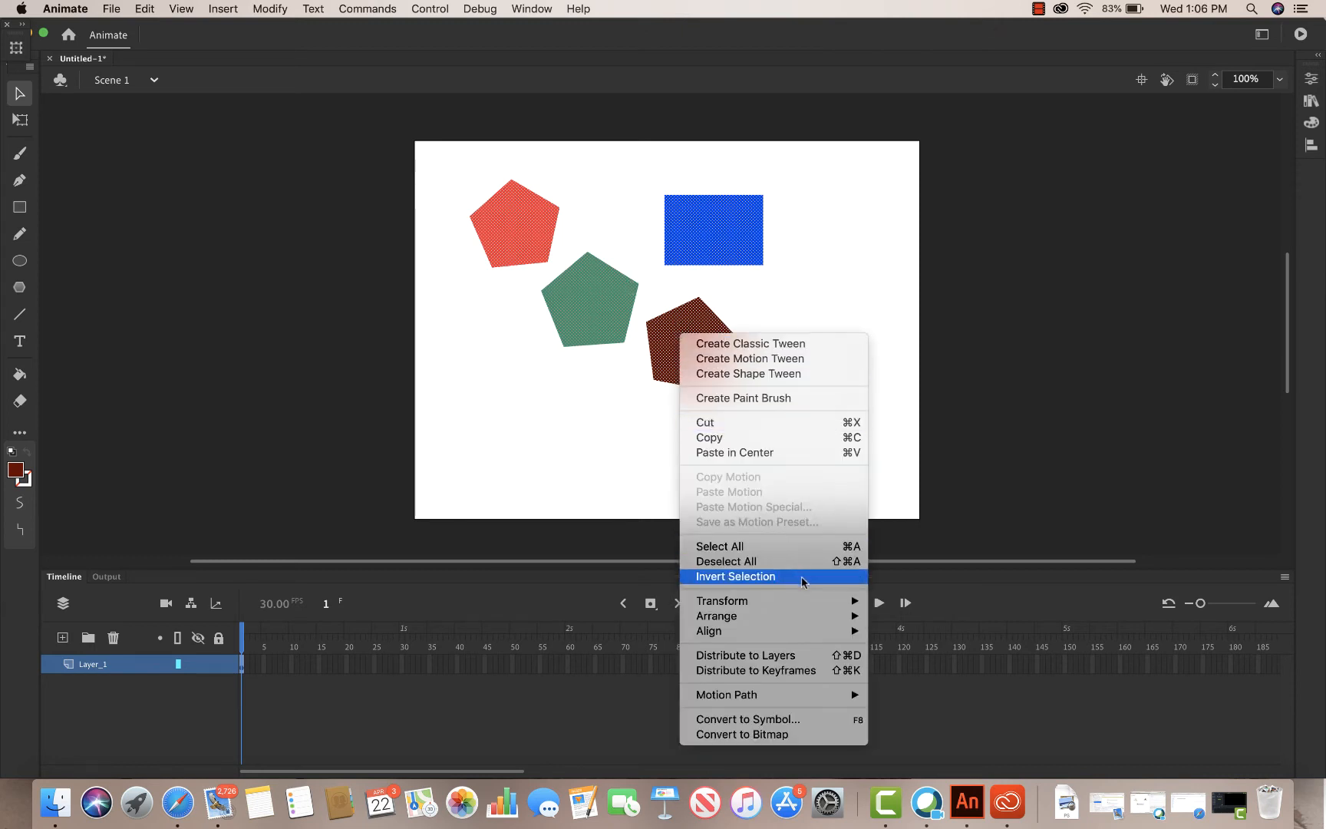
{"action": "left_click", "coordinate": [798, 655]}
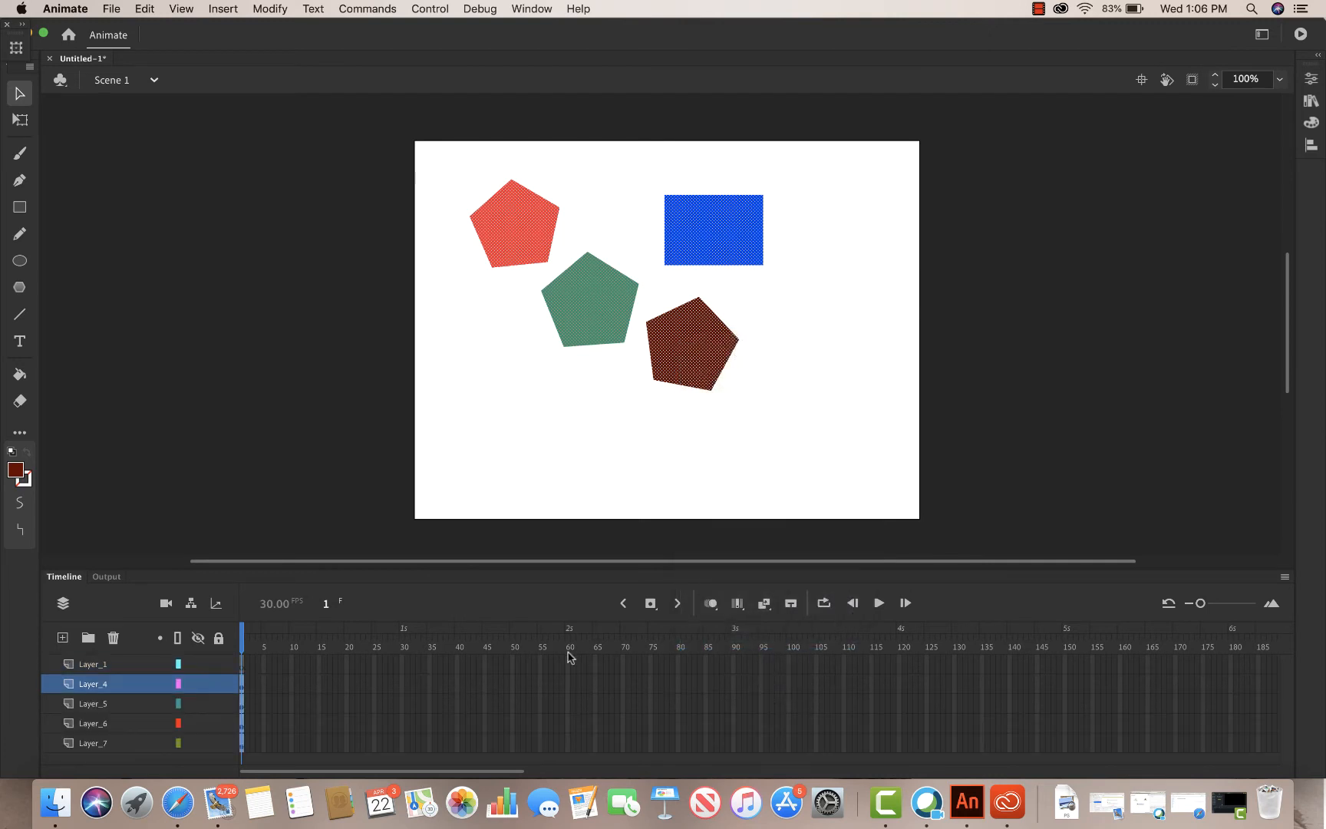
- Toggle the visibility of Layer_4 to check its content, and delete the empty Layer_1
{"action": "mouse_move", "coordinate": [197, 668]}
{"action": "left_click", "coordinate": [197, 684]}
{"action": "left_click", "coordinate": [198, 685]}
{"action": "left_click", "coordinate": [144, 667]}
{"action": "left_click", "coordinate": [113, 637]}
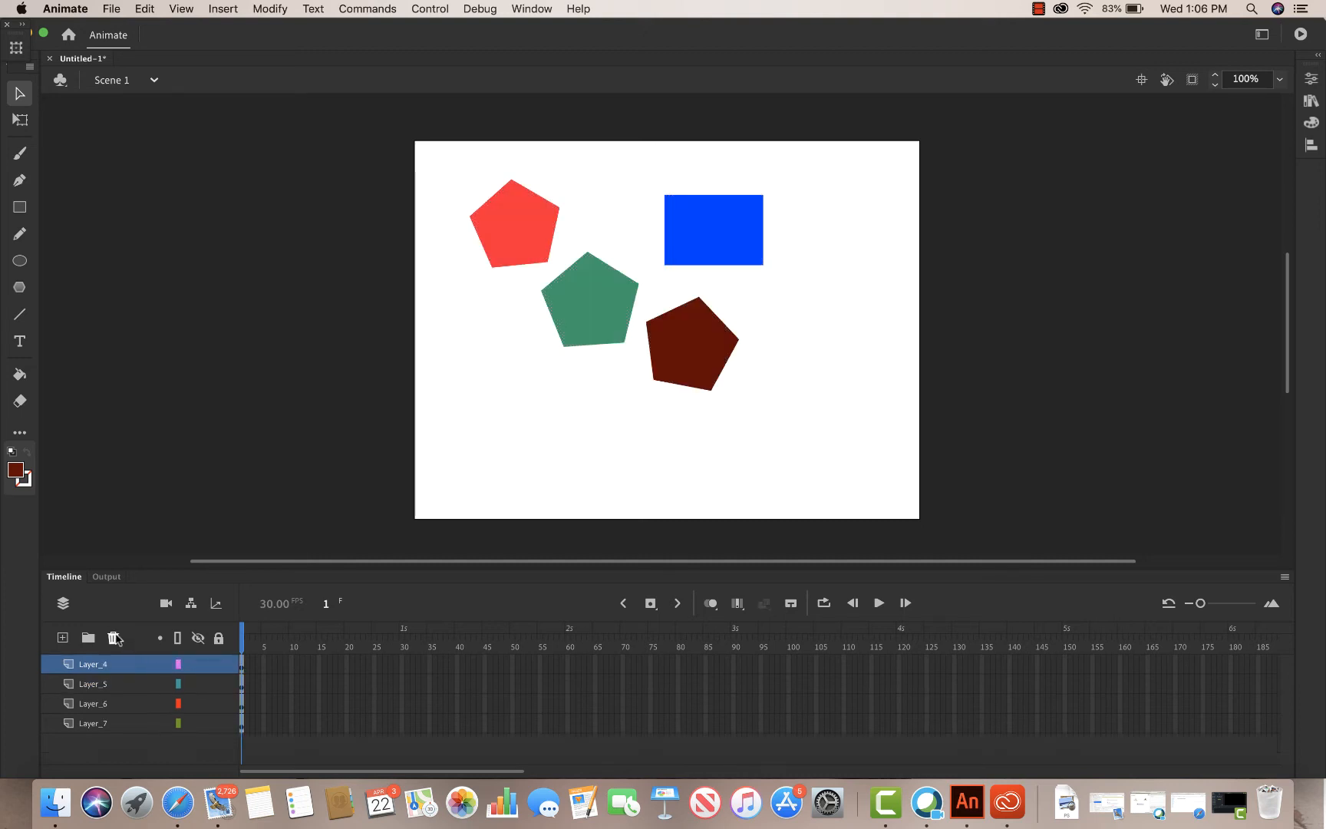
- Toggle the visibility of Layer_4 to identify its shape and rename the layer Green
{"action": "left_click", "coordinate": [198, 666]}
{"action": "left_click", "coordinate": [198, 666]}
{"action": "double_click", "coordinate": [85, 669]}
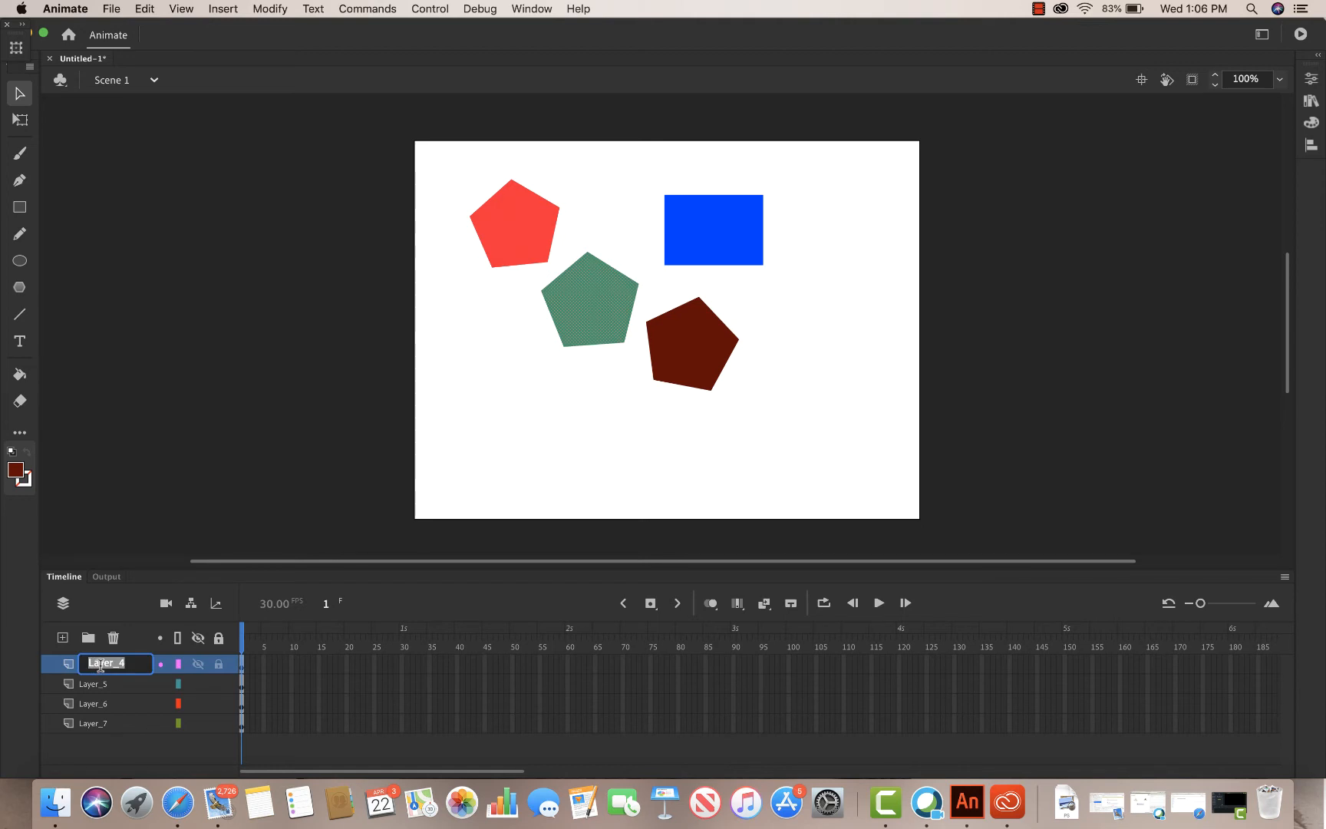
{"action": "type", "text": "Green"}
{"action": "key", "text": "Return"}
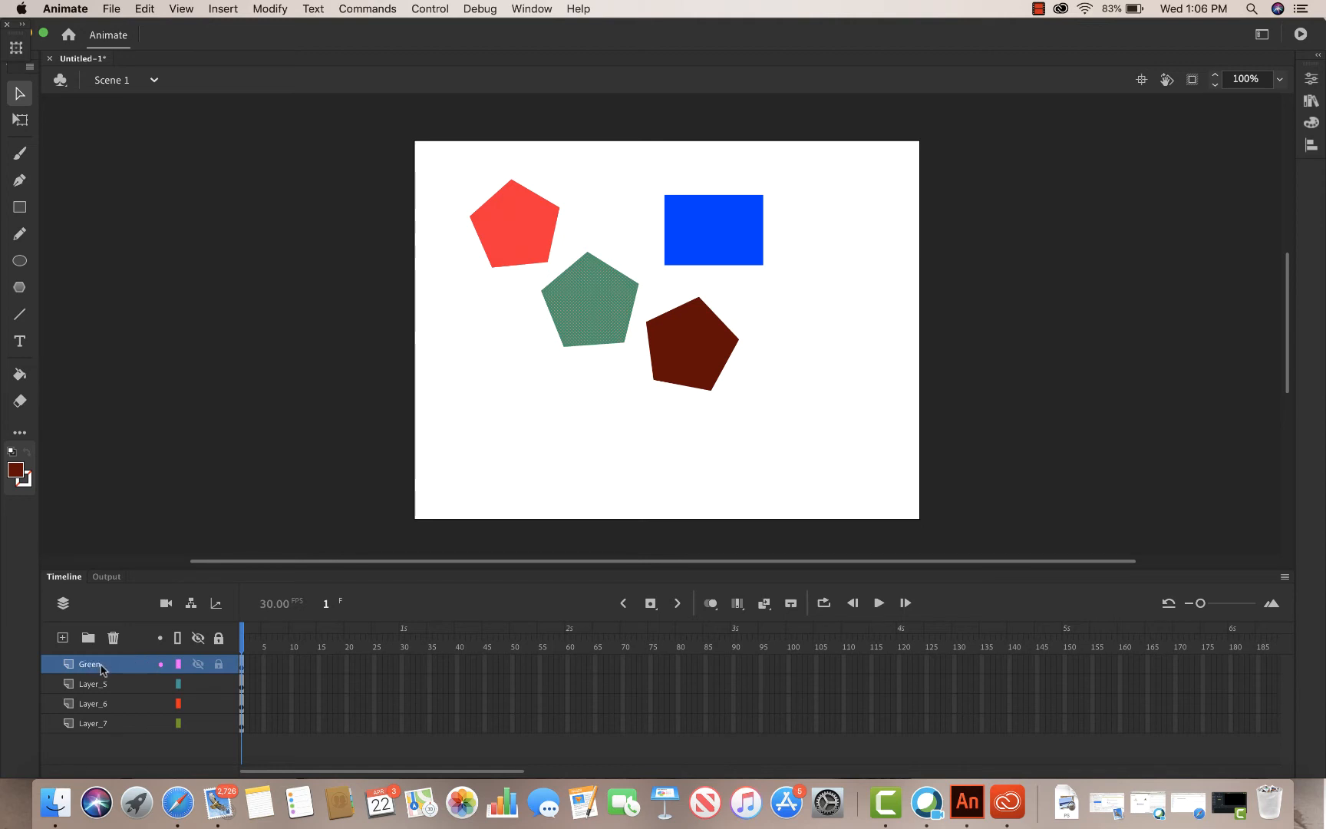
- Toggle the visibility of Layer_5 to identify its shape and rename the layer Red
{"action": "left_click", "coordinate": [197, 683]}
{"action": "left_click", "coordinate": [196, 683]}
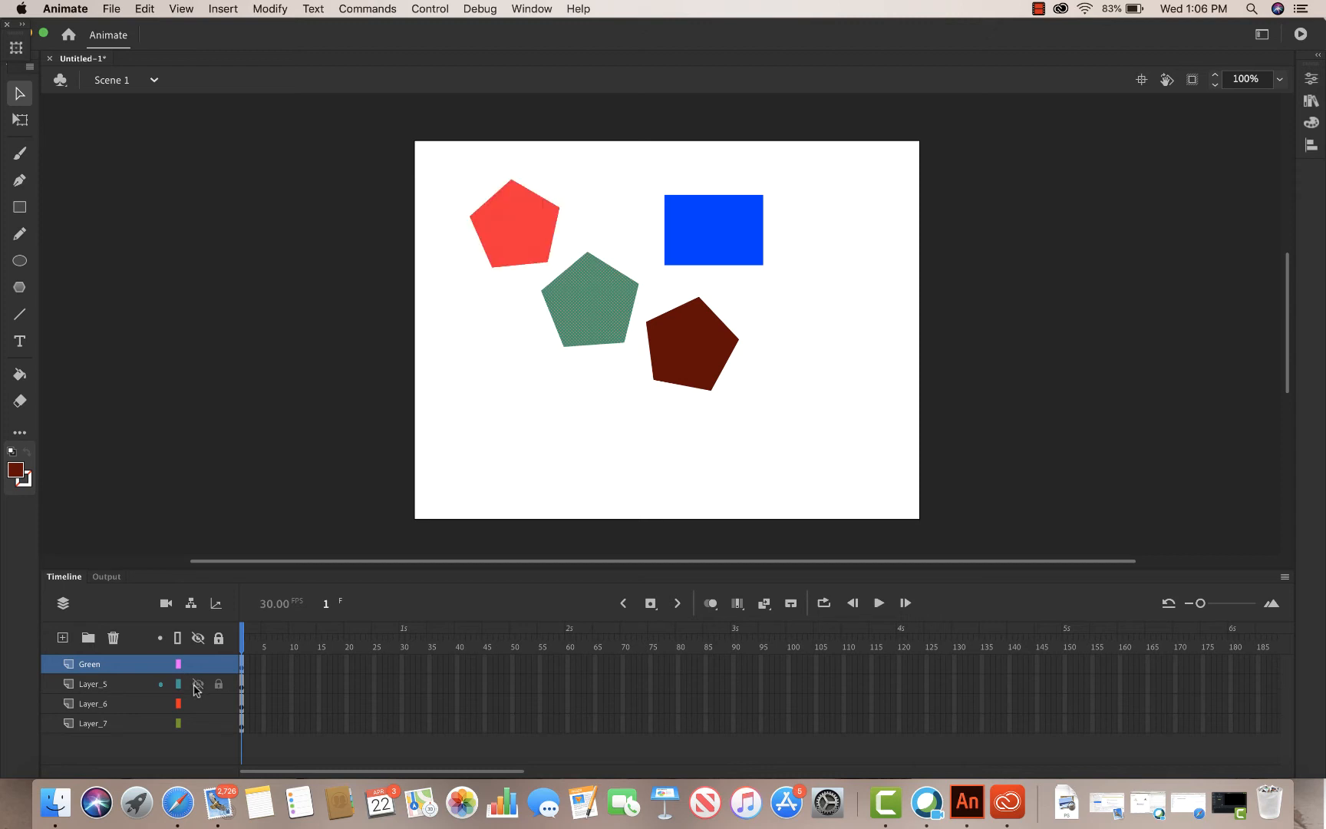
{"action": "double_click", "coordinate": [92, 684]}
{"action": "type", "text": "Red"}
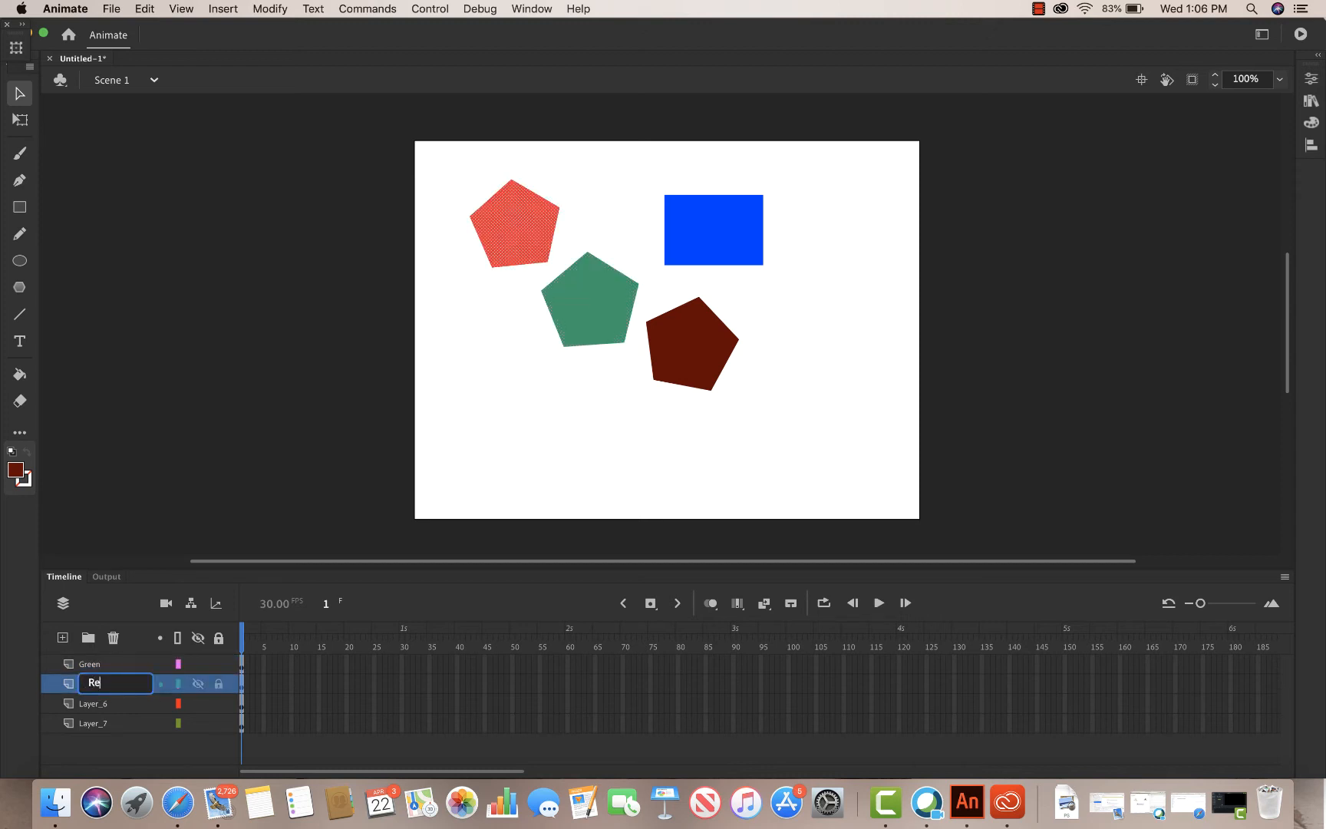
{"action": "key", "text": "Return"}
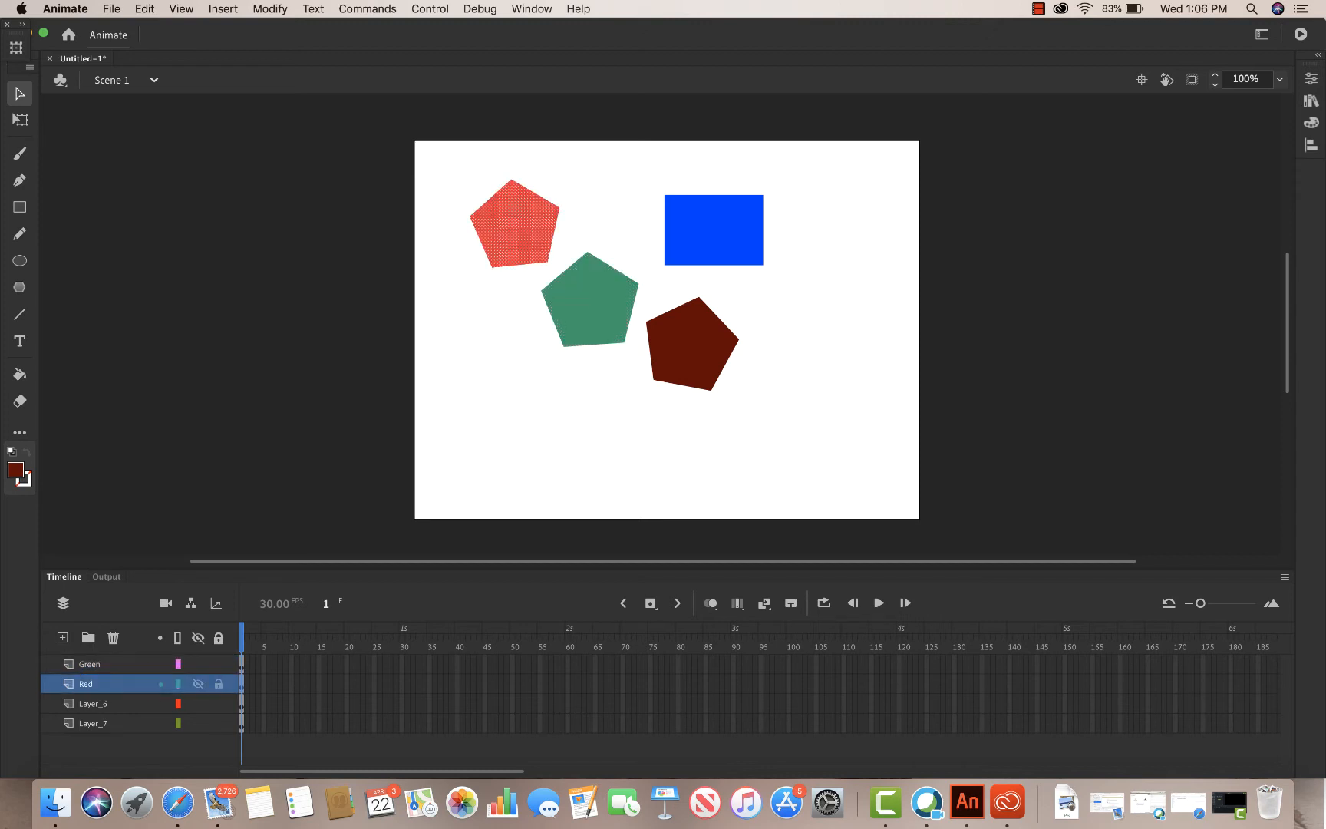
- Toggle the visibility of Layer_6 to identify its shape and rename the layer Brown
{"action": "left_click", "coordinate": [203, 703]}
{"action": "left_click", "coordinate": [198, 703]}
{"action": "double_click", "coordinate": [107, 703]}
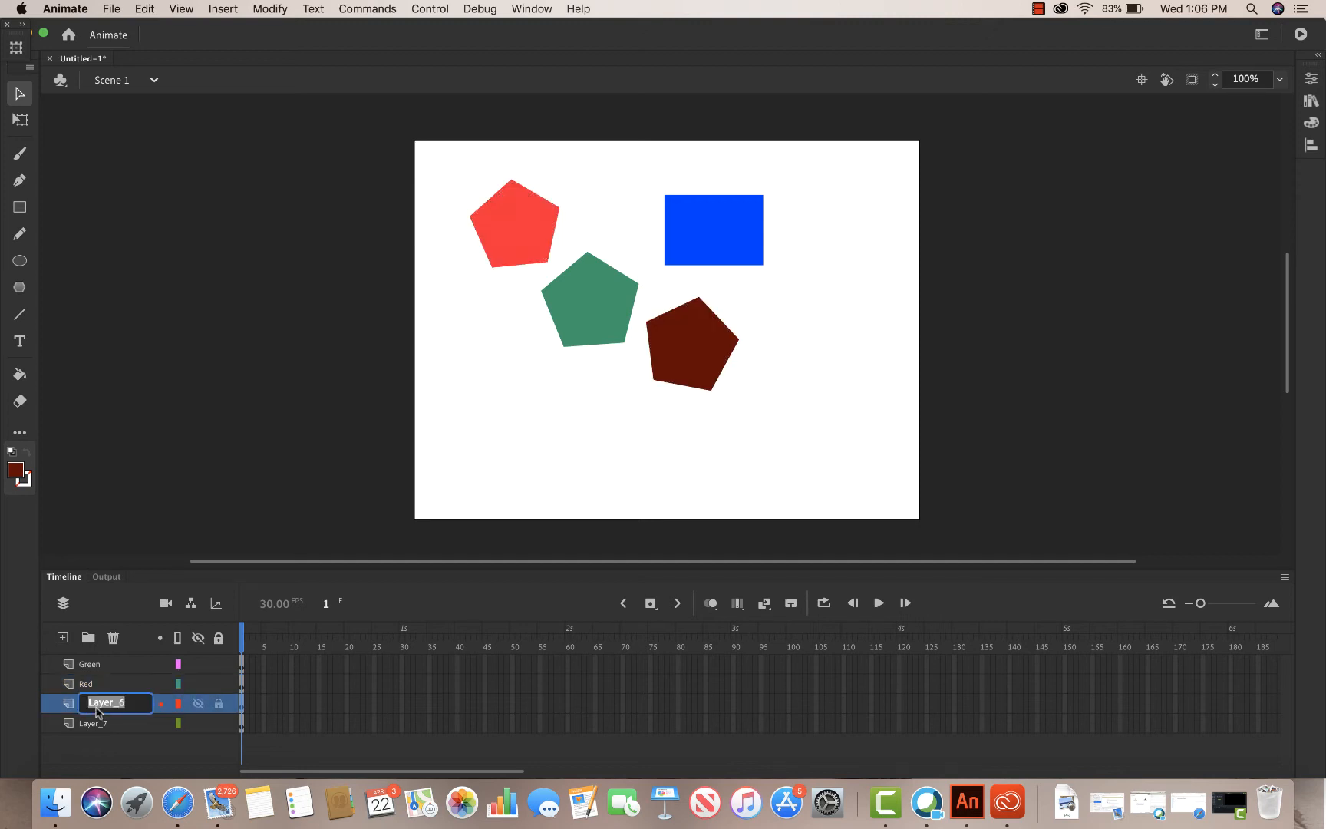
{"action": "type", "text": "Brown"}
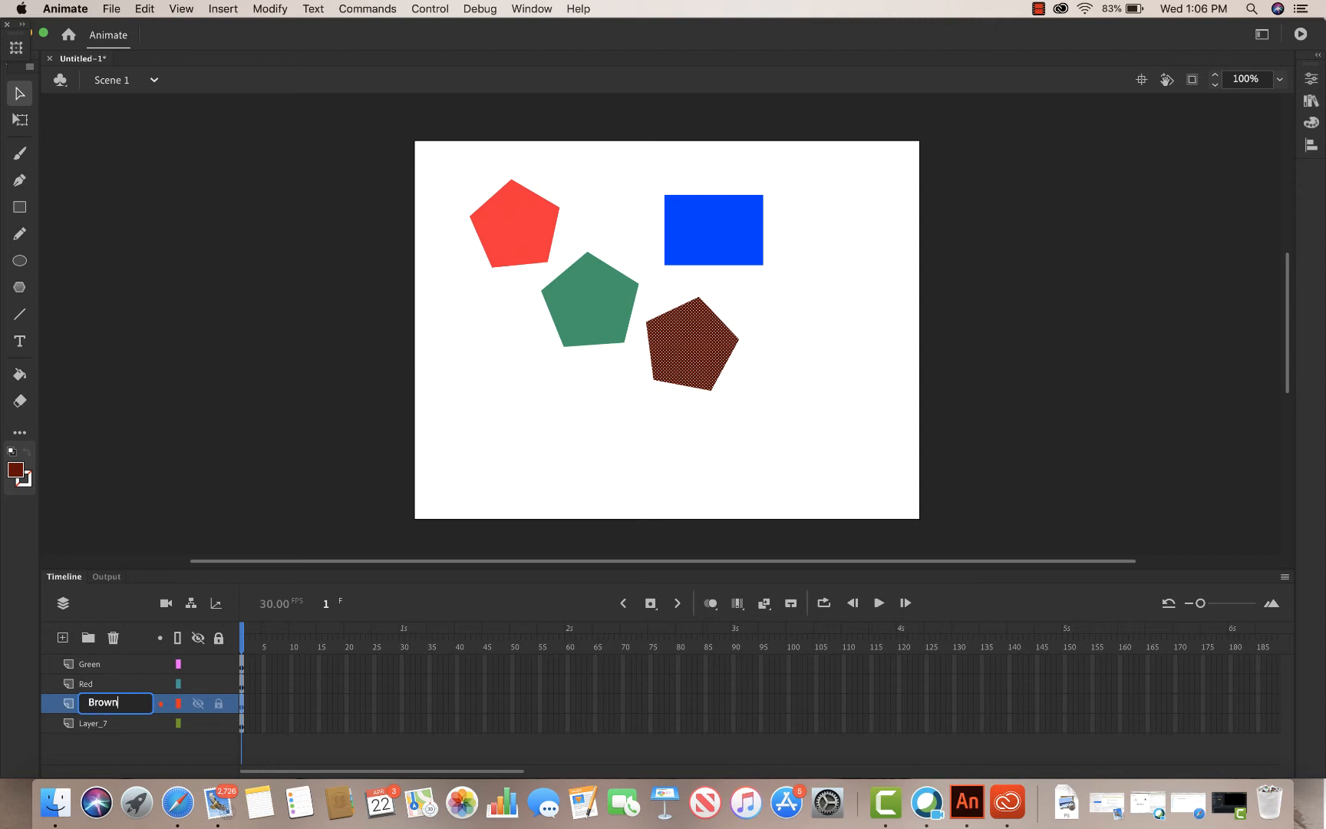
{"action": "key", "text": "Return"}
- Rename Layer_7, which holds the rectangle, as Blue
{"action": "left_click", "coordinate": [97, 724]}
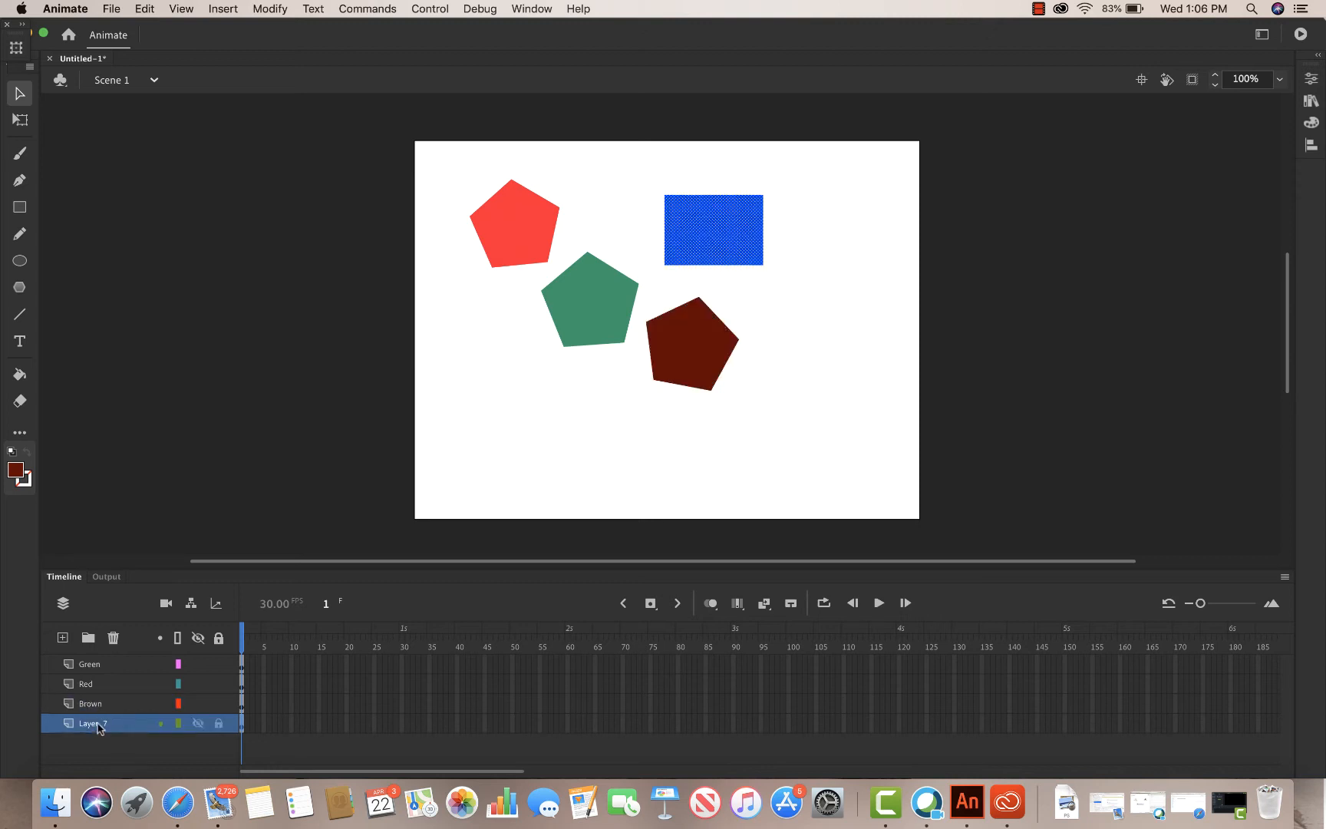
{"action": "double_click", "coordinate": [97, 723]}
{"action": "type", "text": "VB"}
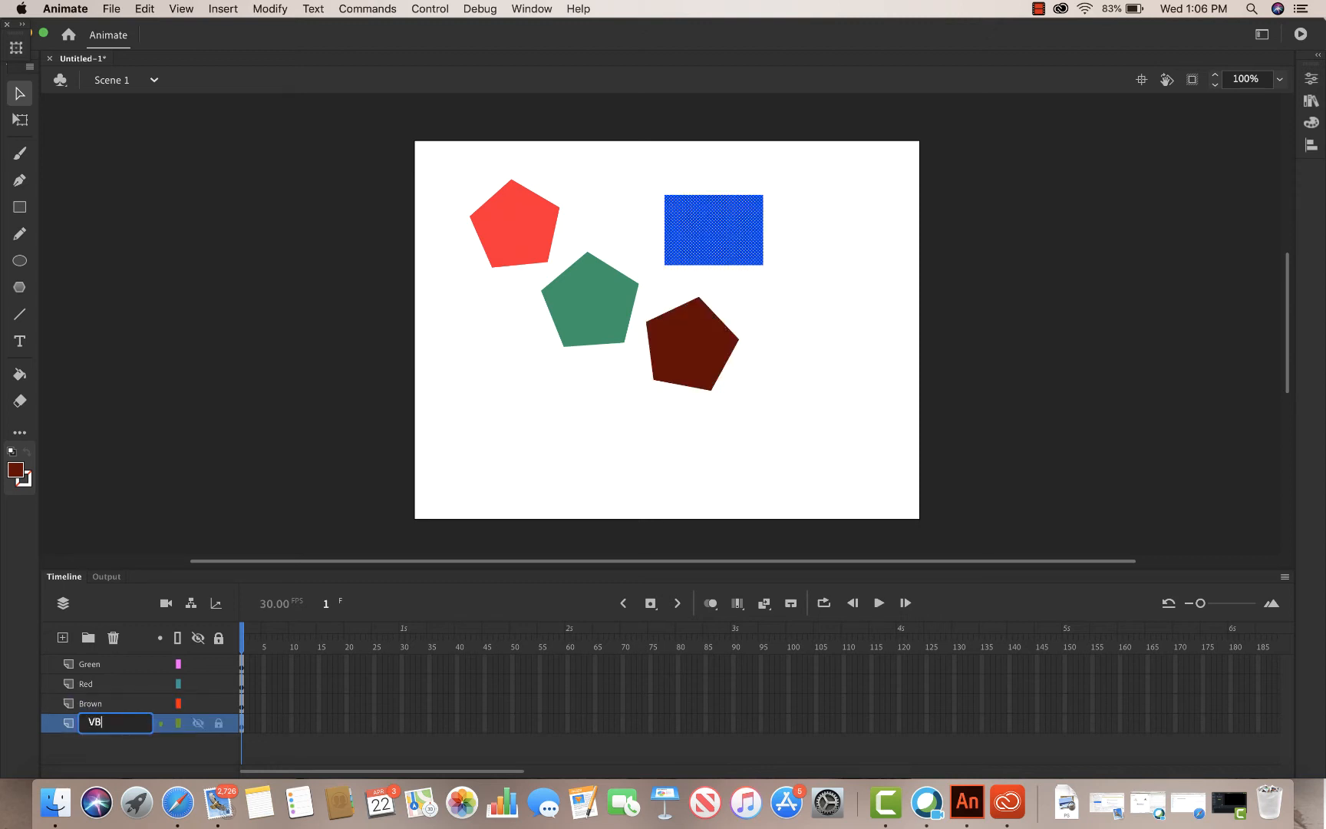
{"action": "type", "text": "ue"}
{"action": "key", "text": "Return"}
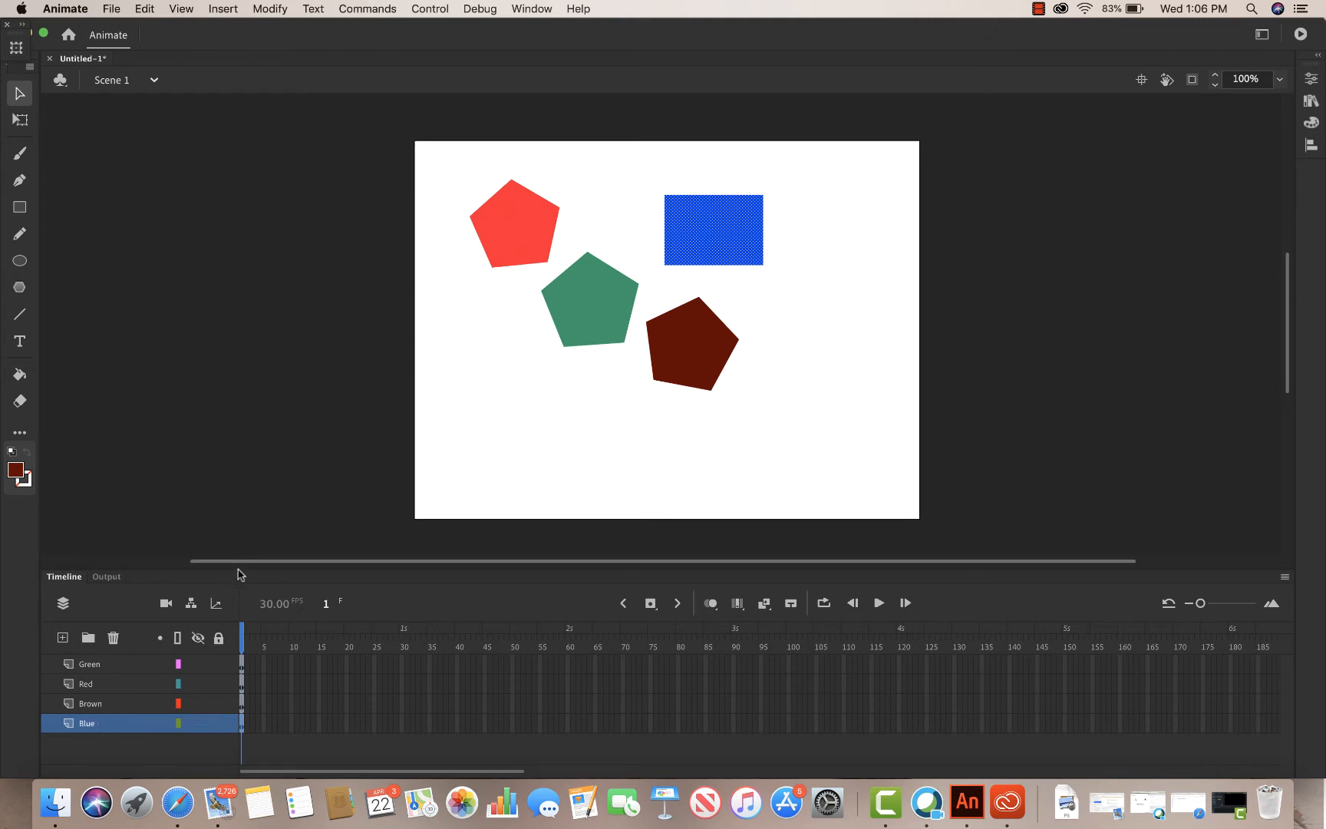
- Make the timeline area taller below the stage and deselect the blue rectangle
{"action": "left_click_drag", "start_coordinate": [238, 569], "coordinate": [243, 491]}
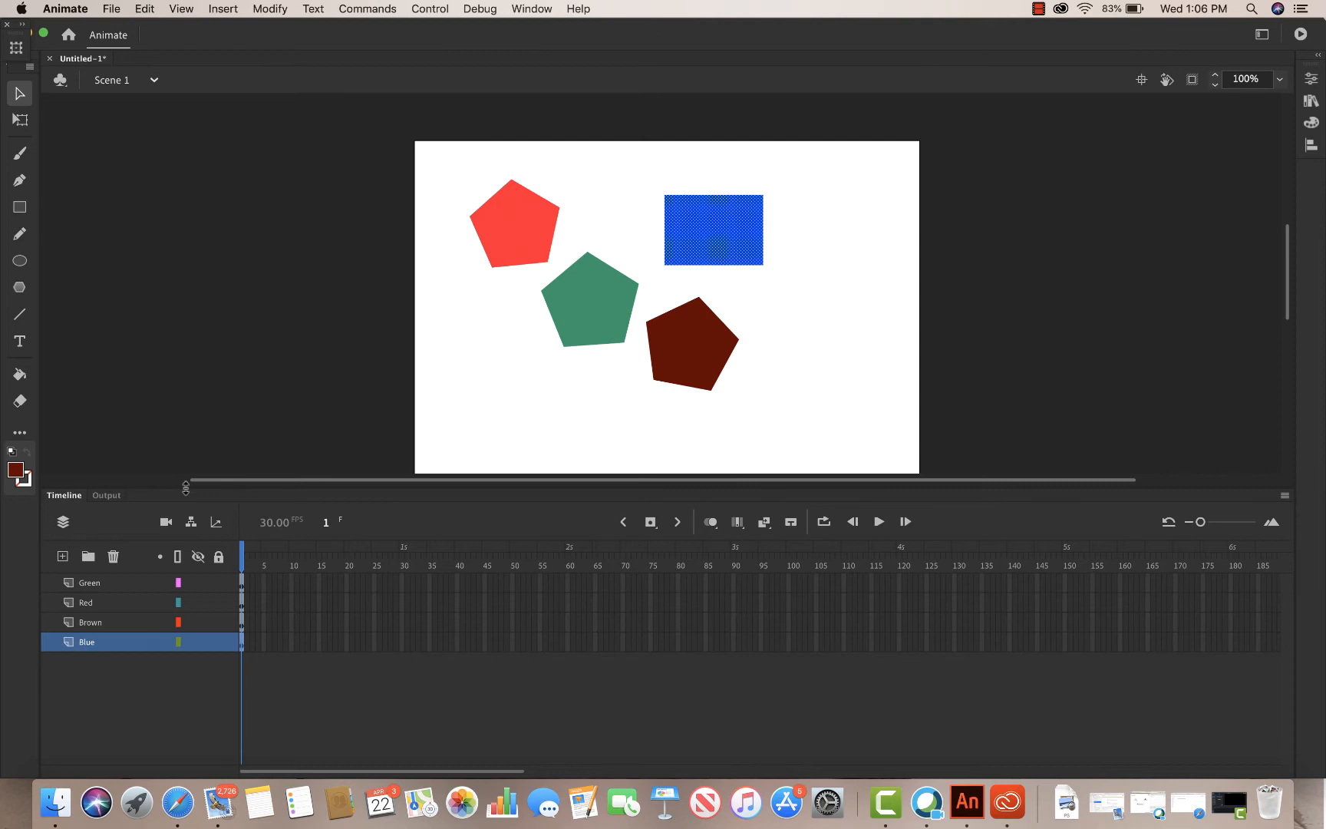
{"action": "mouse_move", "coordinate": [185, 488]}
{"action": "left_mouse_down"}
{"action": "mouse_move", "coordinate": [185, 582]}
{"action": "mouse_move", "coordinate": [190, 508]}
{"action": "left_mouse_up"}
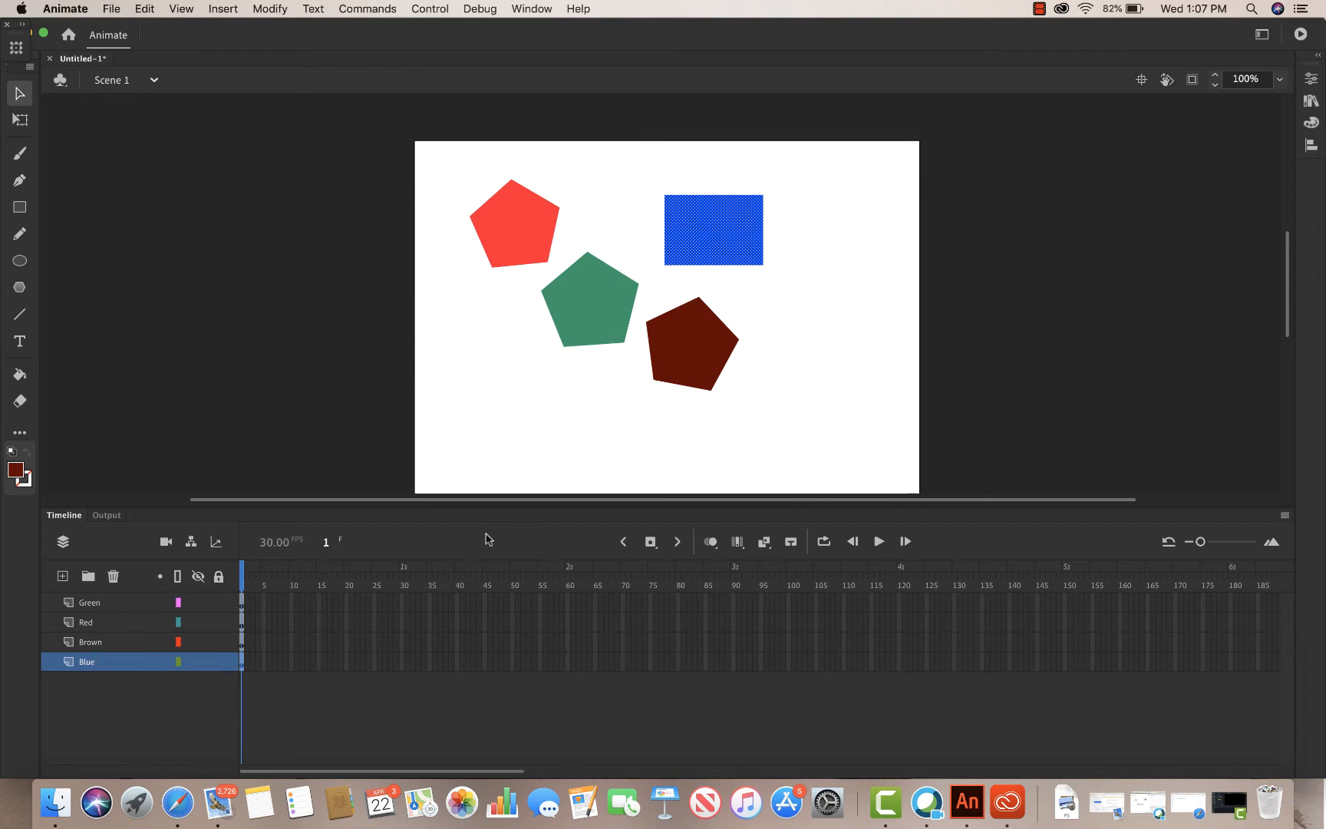
{"action": "left_click", "coordinate": [455, 347]}
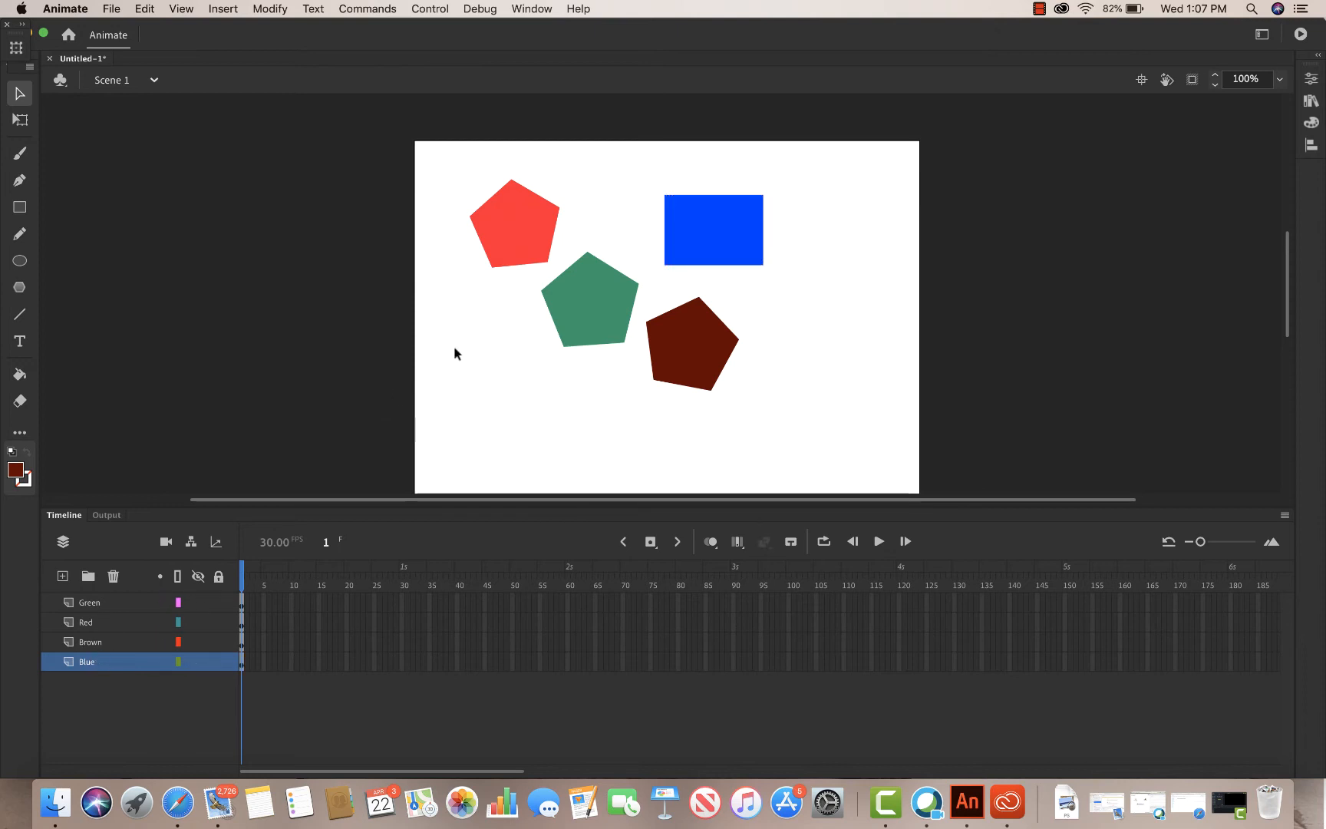
- Extend the Green layer by inserting a frame at frame 60
{"action": "left_click", "coordinate": [127, 605]}
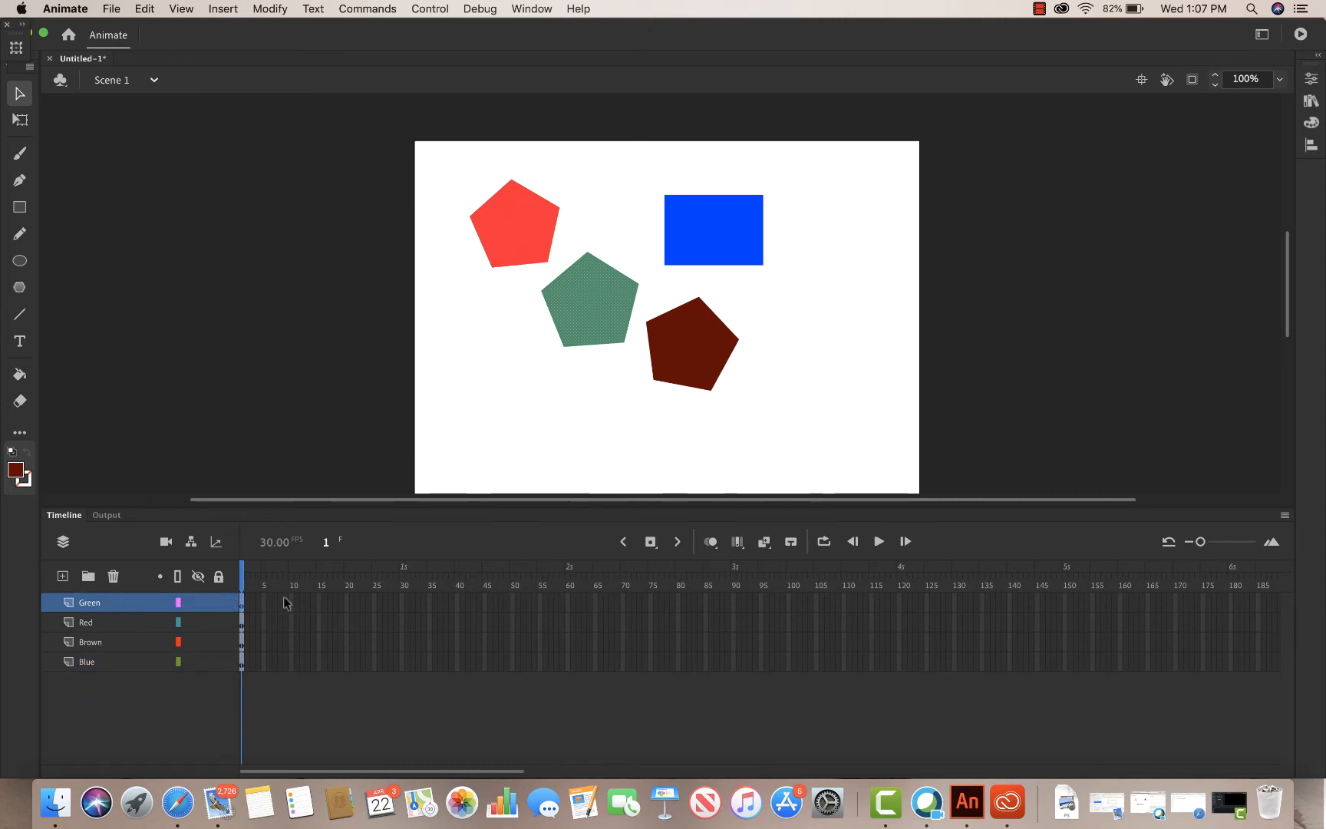
{"action": "left_click", "coordinate": [566, 601]}
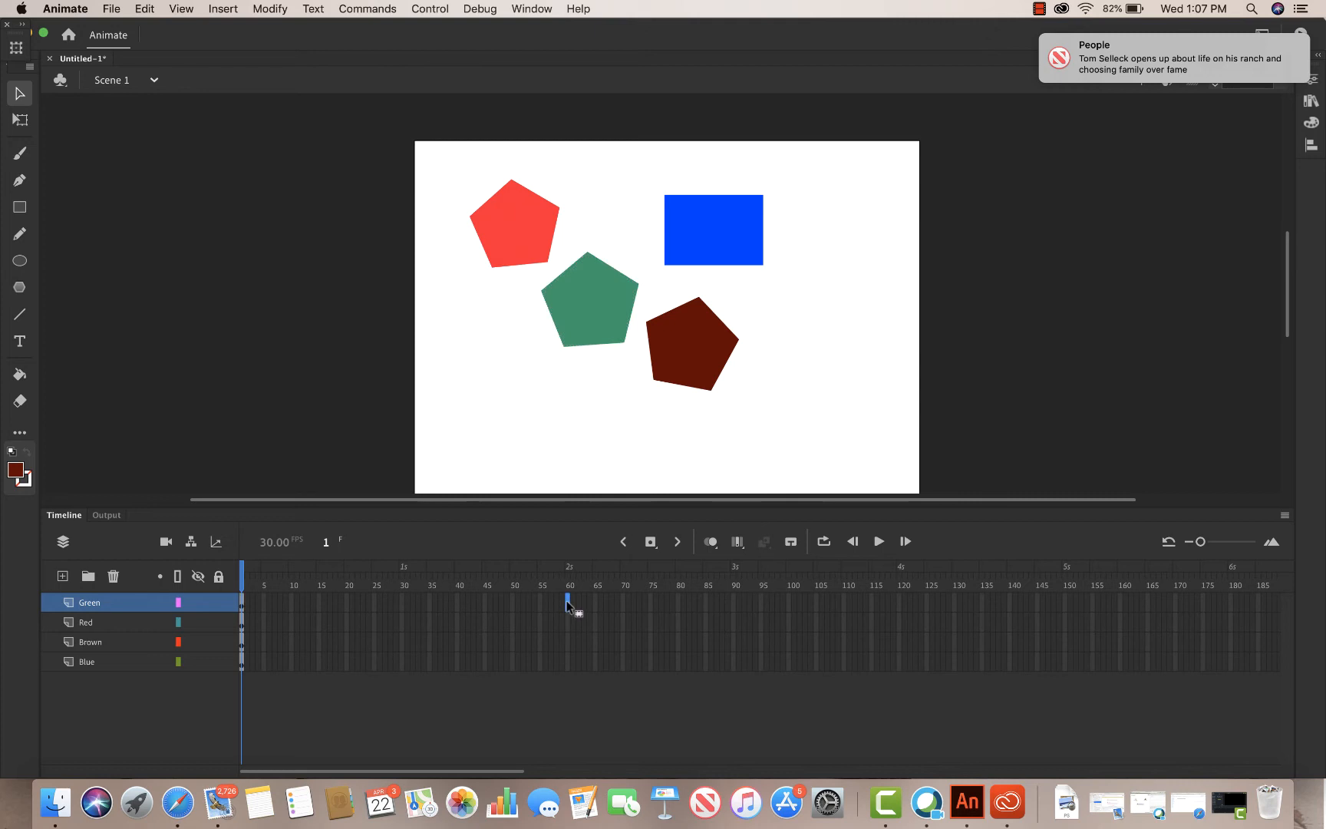
{"action": "right_click", "coordinate": [567, 605]}
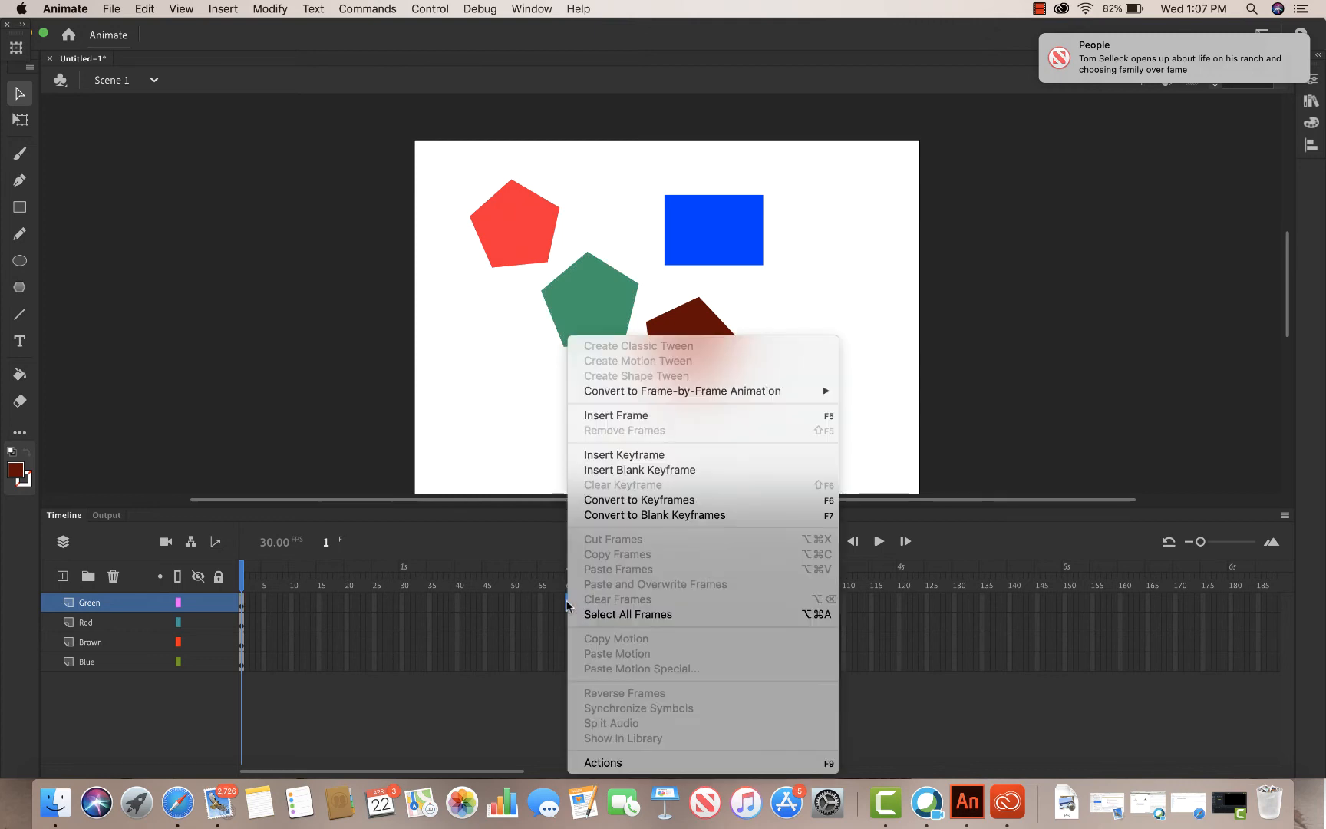
{"action": "left_click", "coordinate": [616, 415]}
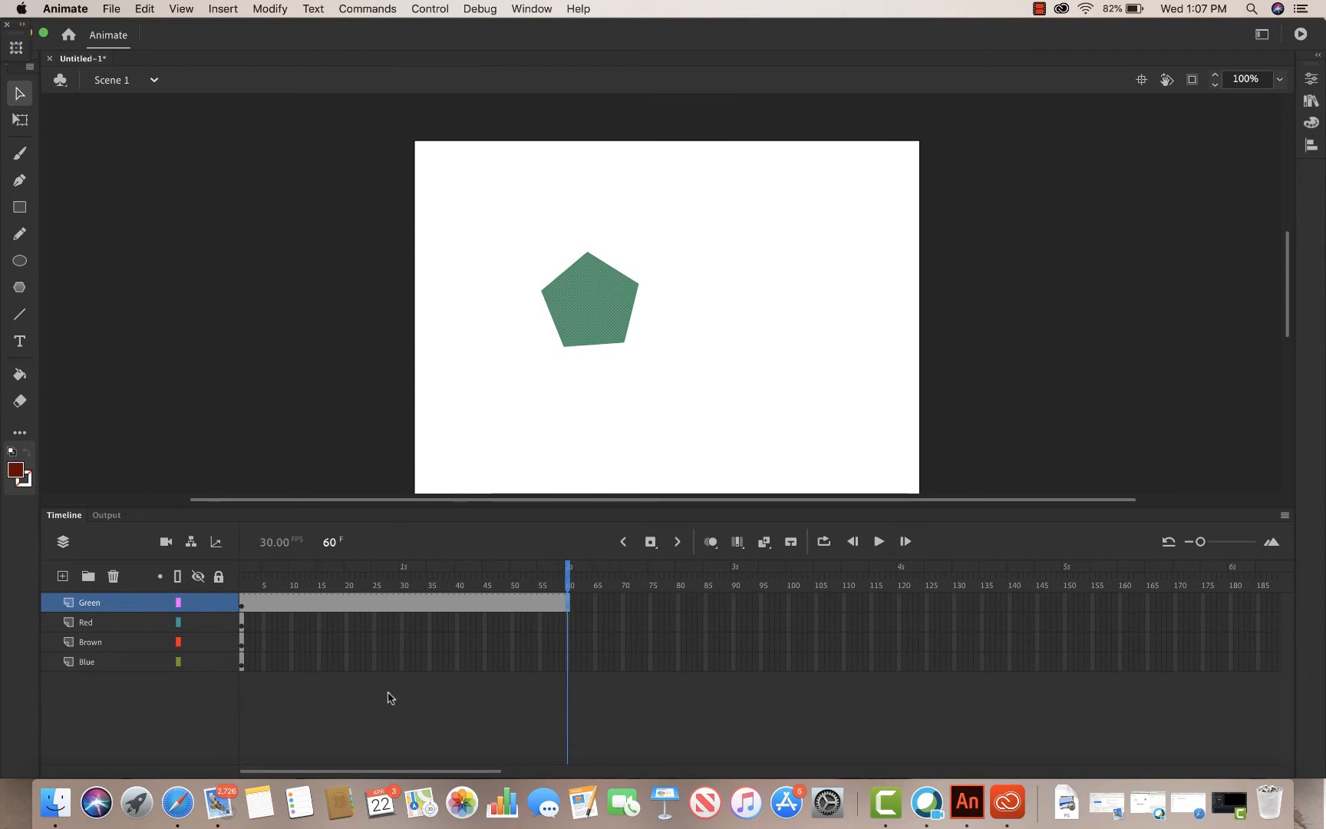
- Create a motion tween on the Green layer's frames, agreeing to convert the green pentagon to a symbol
{"action": "mouse_move", "coordinate": [569, 576]}
{"action": "left_mouse_down"}
{"action": "mouse_move", "coordinate": [322, 577]}
{"action": "mouse_move", "coordinate": [554, 591]}
{"action": "mouse_move", "coordinate": [240, 585]}
{"action": "mouse_move", "coordinate": [577, 583]}
{"action": "left_mouse_up"}
{"action": "right_click", "coordinate": [533, 596]}
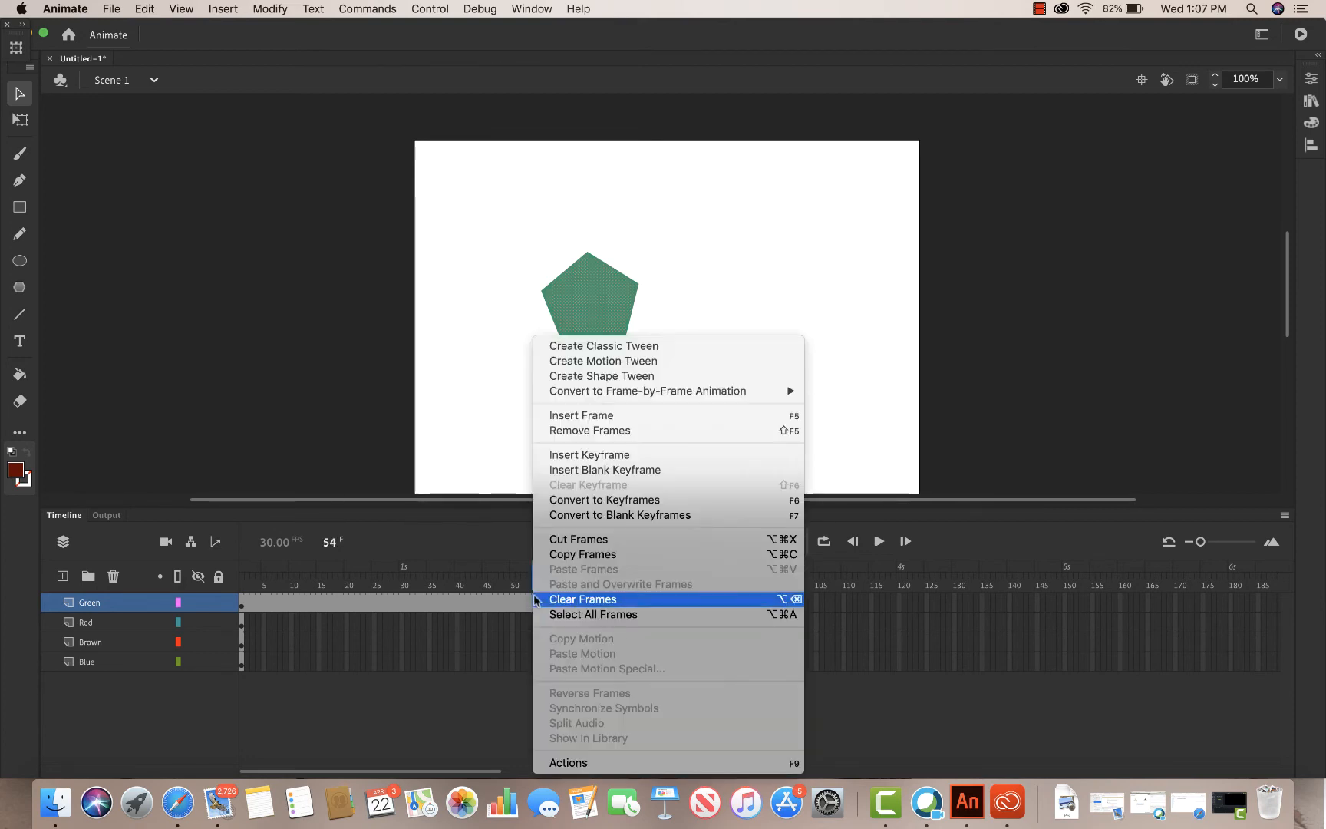
{"action": "left_click", "coordinate": [605, 362]}
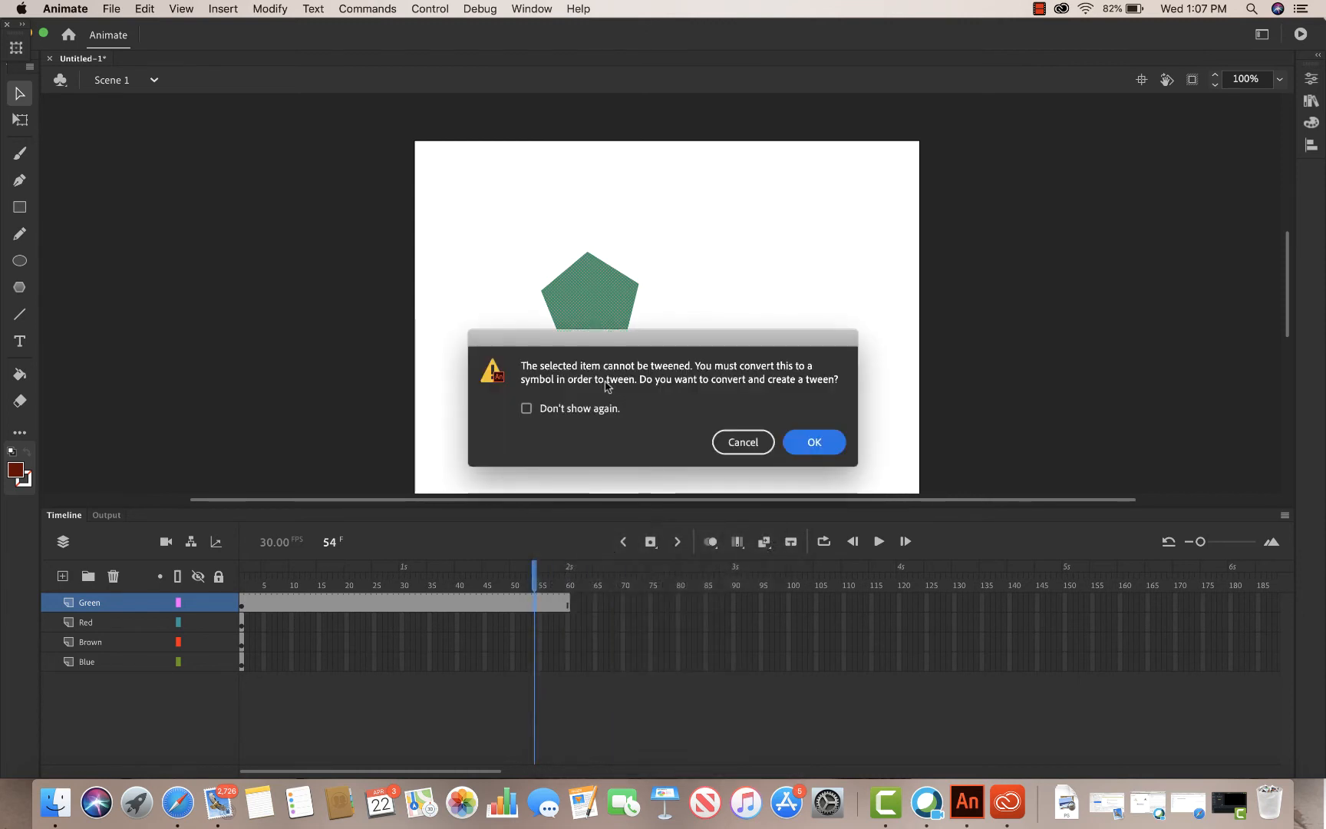
{"action": "left_click", "coordinate": [814, 451]}
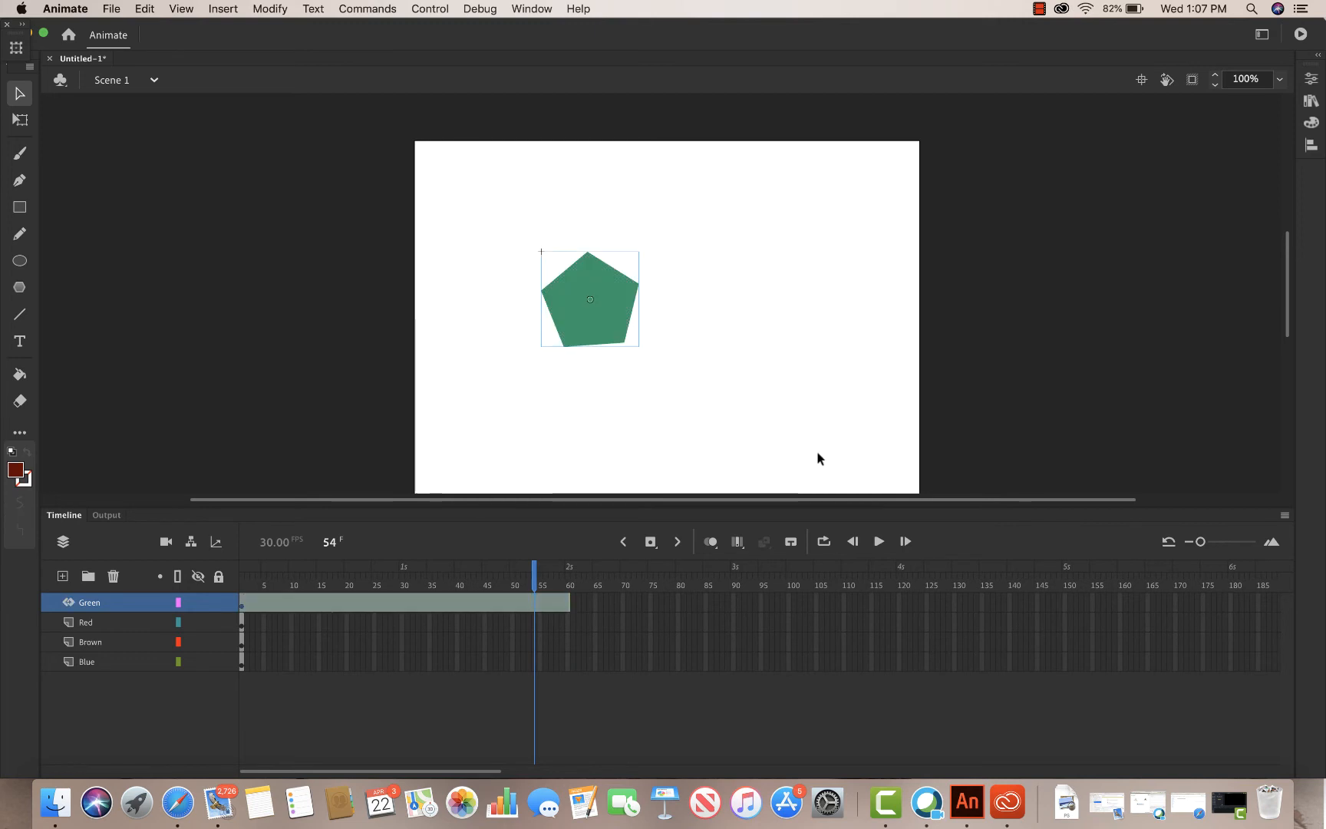
- Rename the green pentagon's movie clip symbol in the library as Green Poly
{"action": "left_click", "coordinate": [1308, 103]}
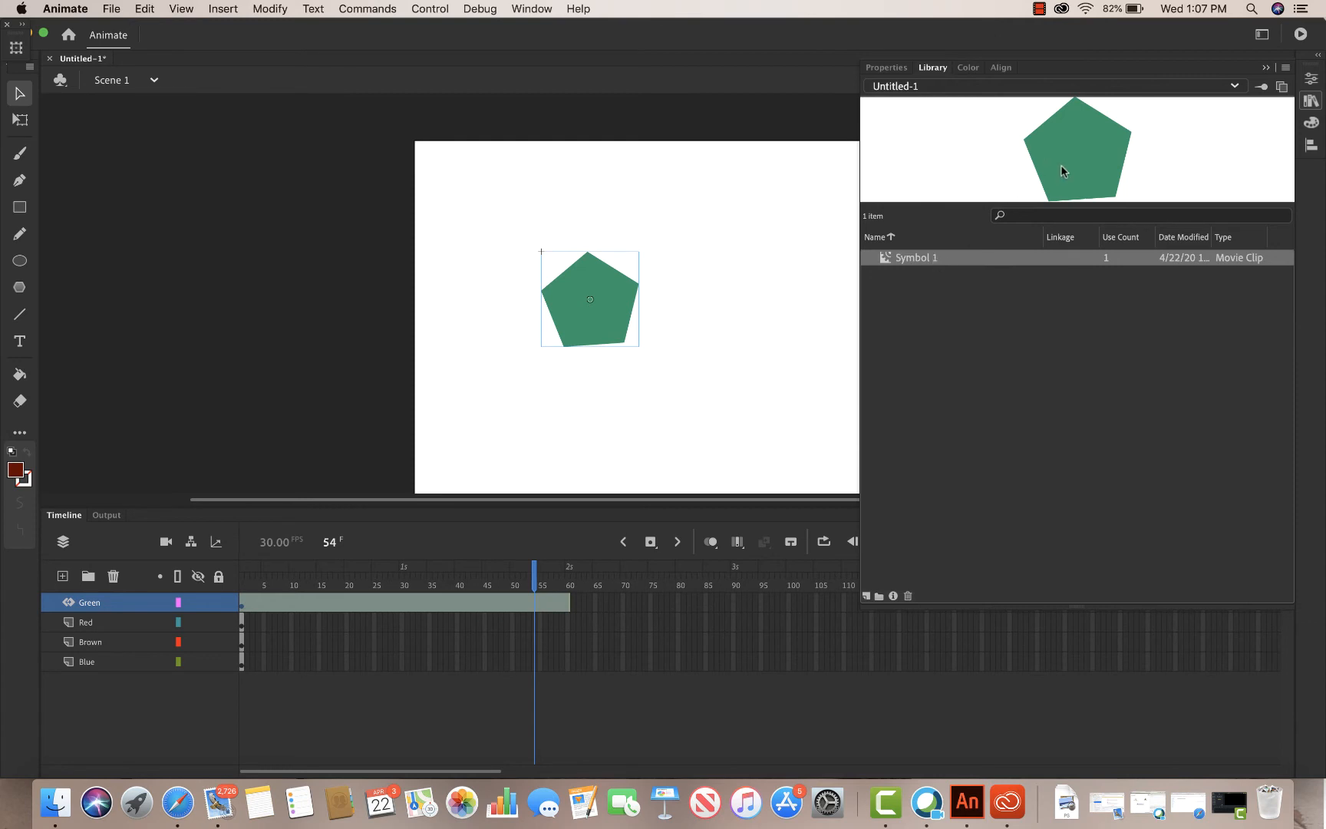
{"action": "double_click", "coordinate": [925, 257]}
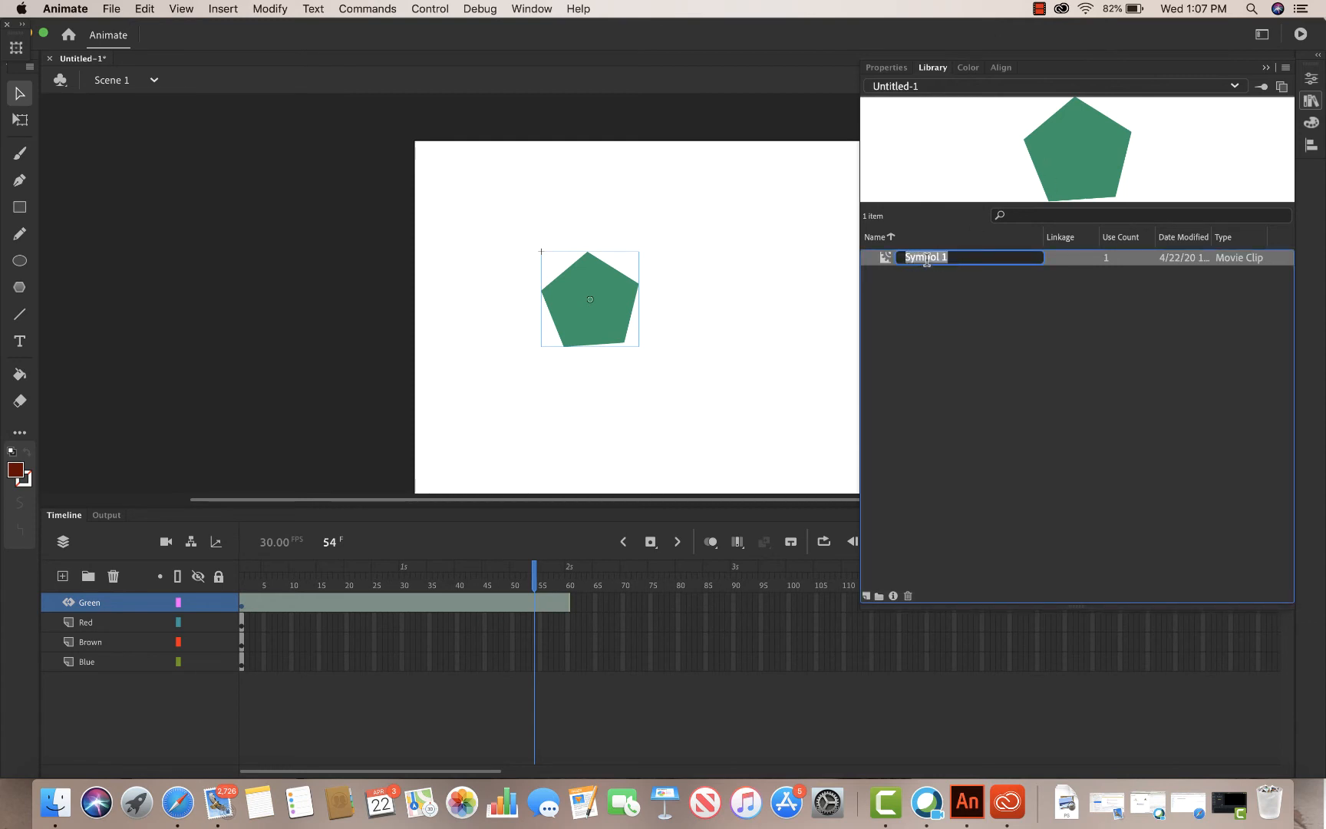
{"action": "type", "text": "Green Poly"}
{"action": "key", "text": "Return"}
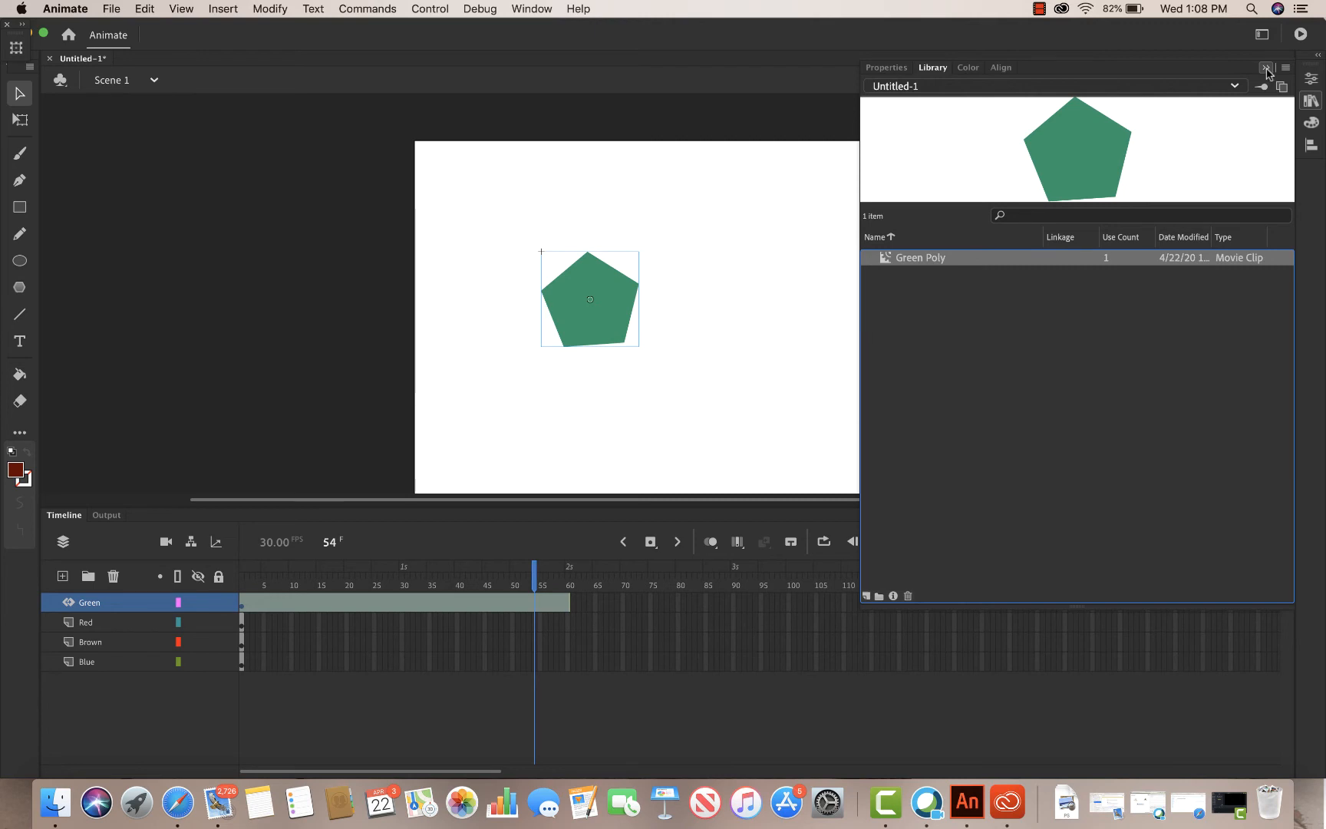
- Try placing a Green Poly instance from the library on the stage as the replacement tween target, and put the library away
{"action": "left_click_drag", "start_coordinate": [1092, 143], "coordinate": [709, 265]}
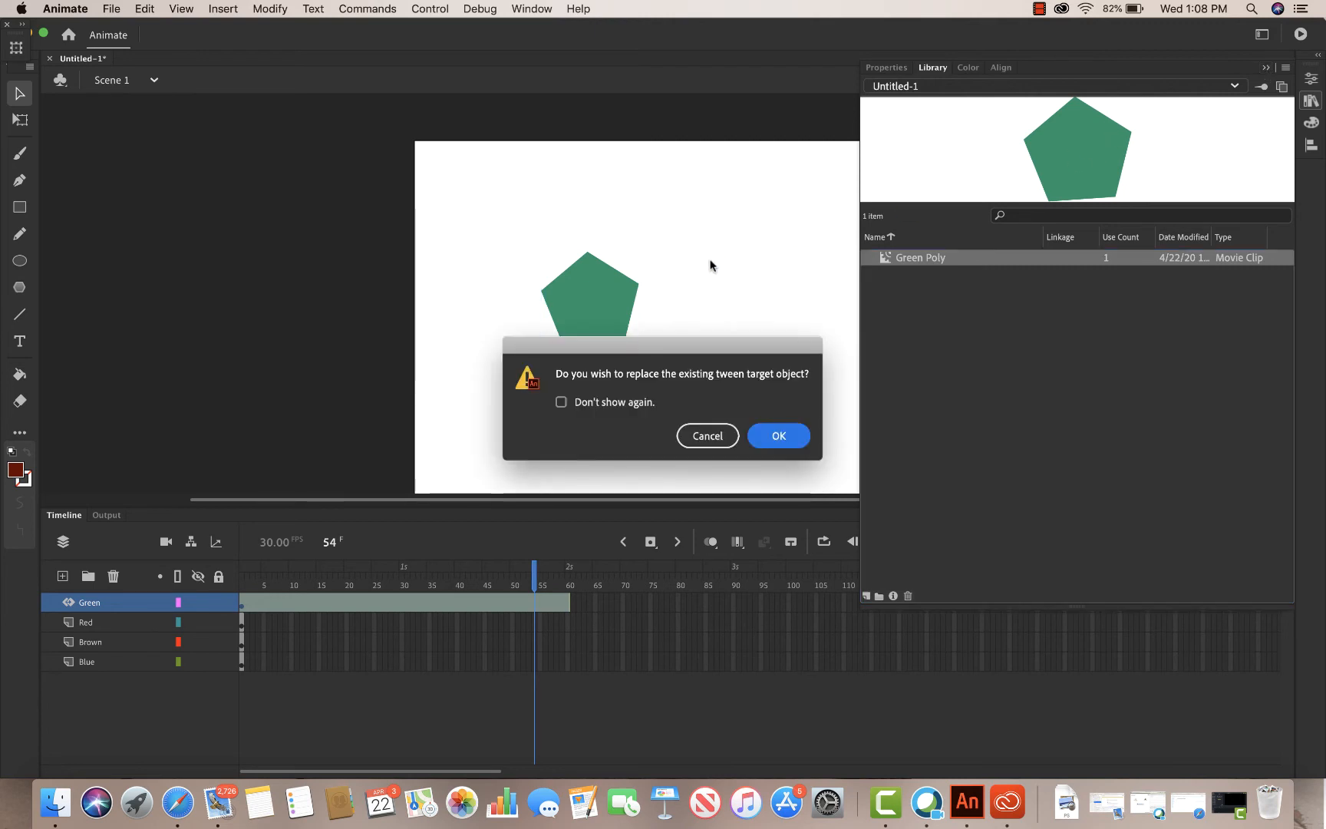
{"action": "left_click", "coordinate": [771, 442]}
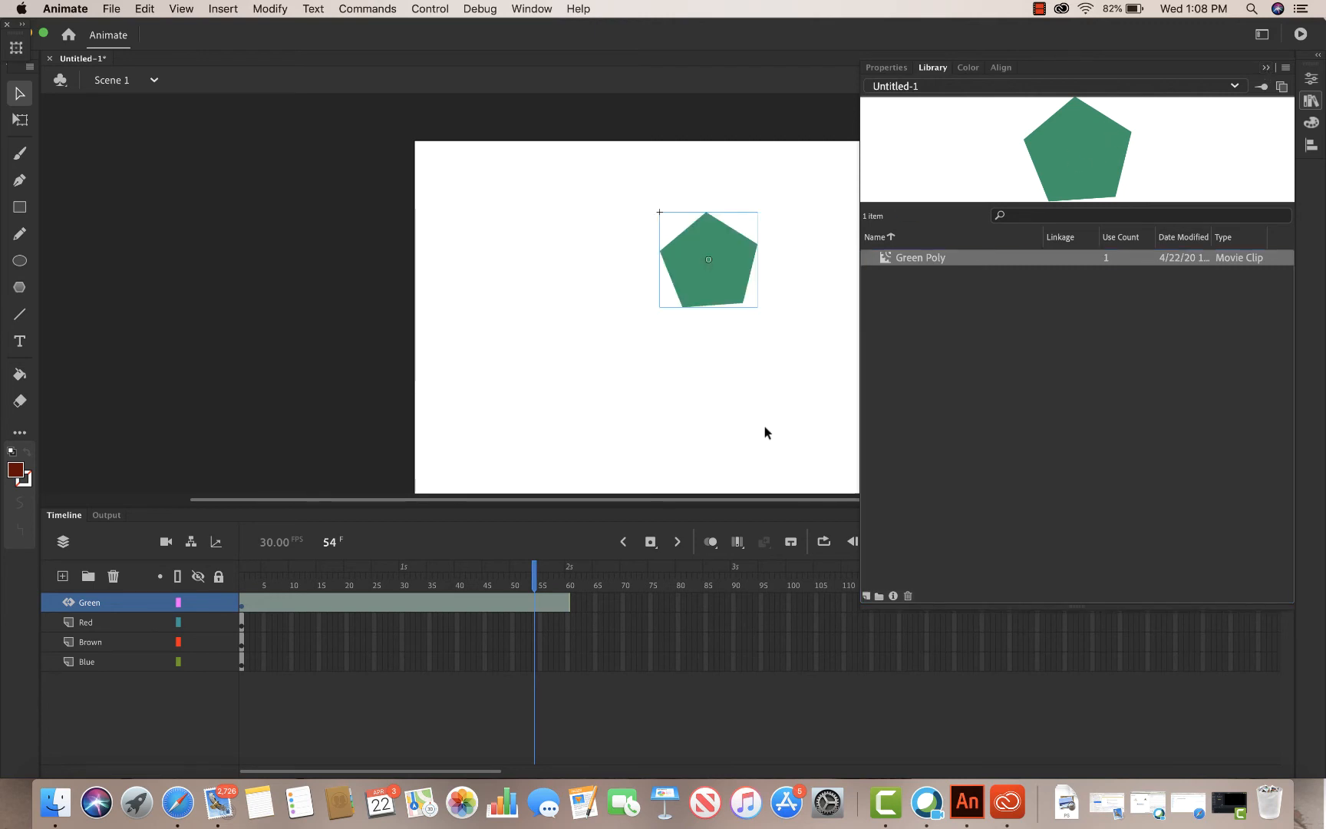
{"action": "left_click", "coordinate": [1265, 68]}
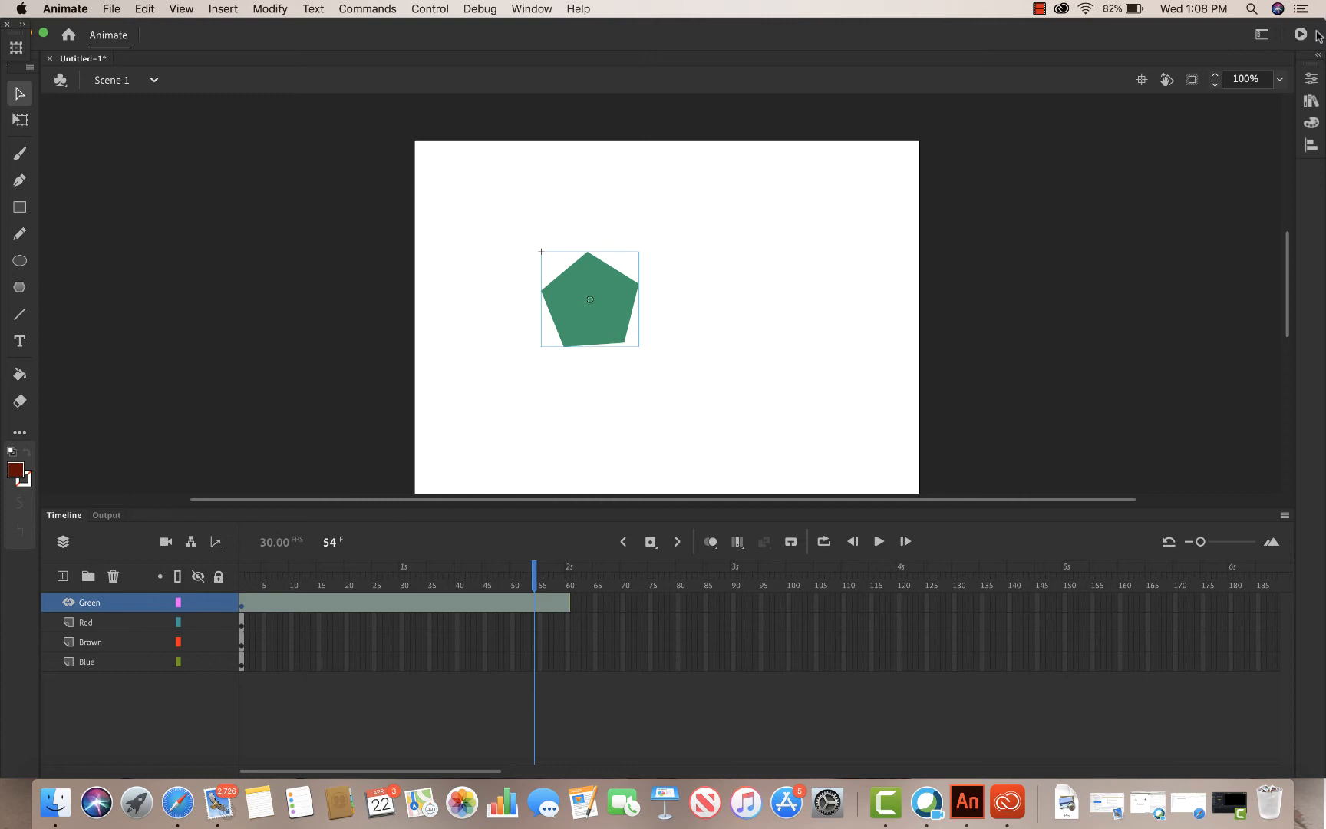
- Examine the object properties and the Rotate and Skew transform settings of the Green Poly instance
{"action": "left_click", "coordinate": [1313, 78]}
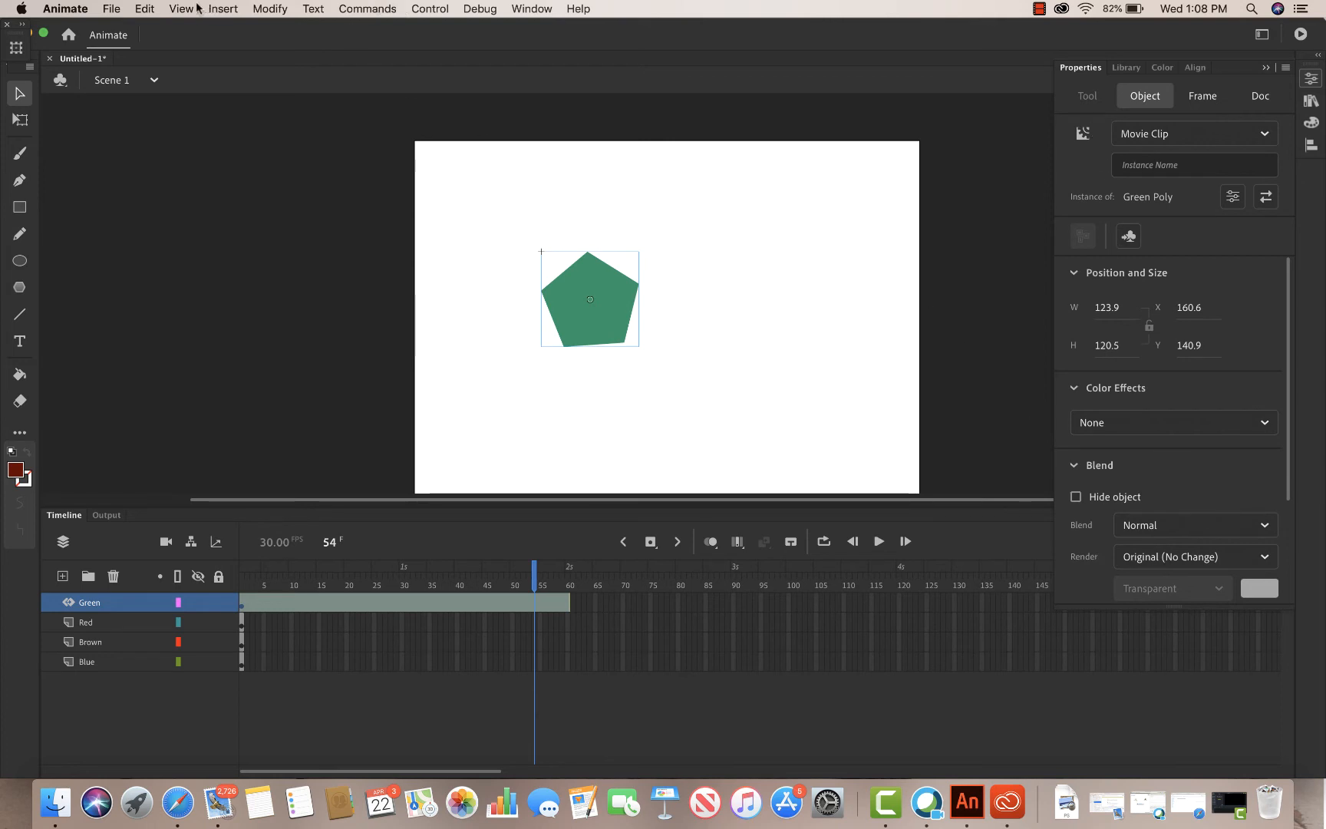
{"action": "left_click", "coordinate": [531, 8]}
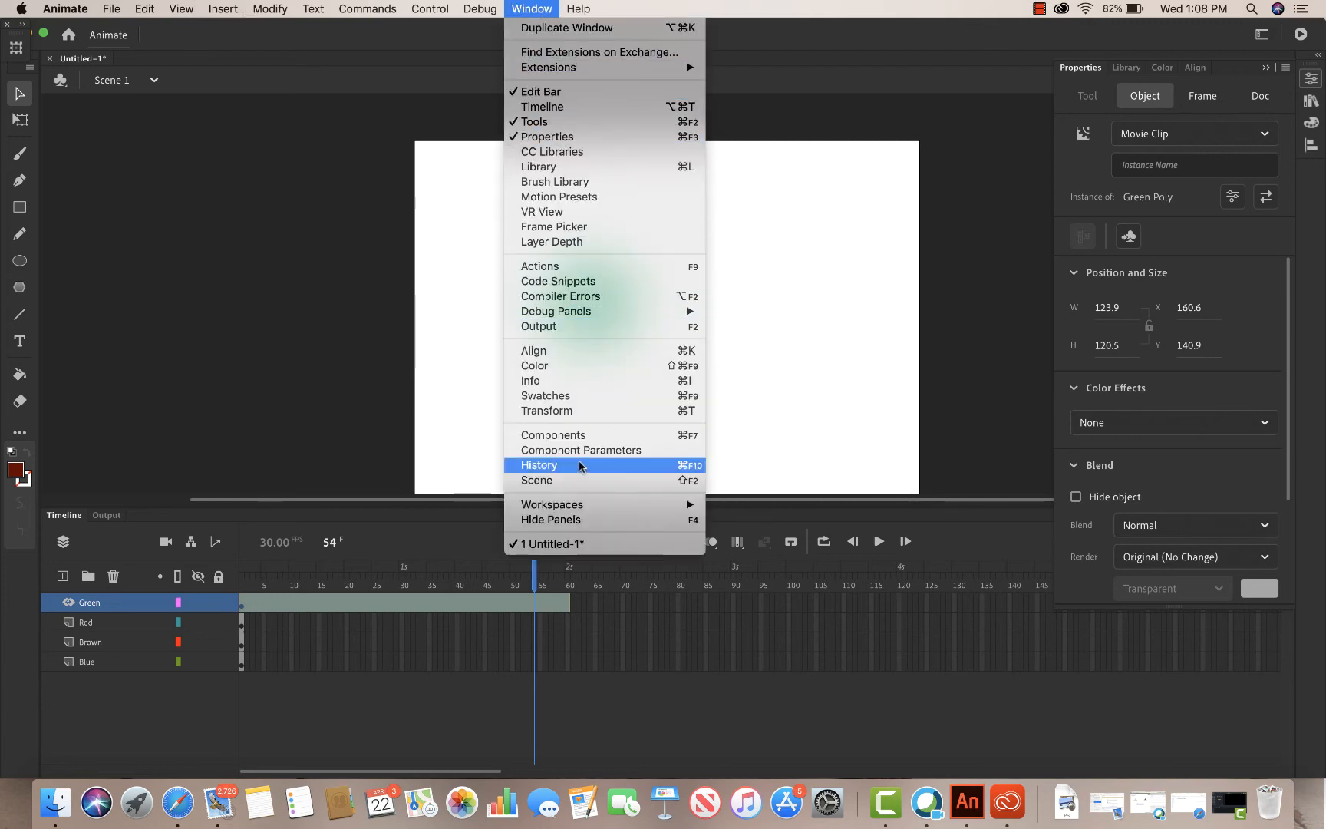
{"action": "left_click", "coordinate": [574, 412]}
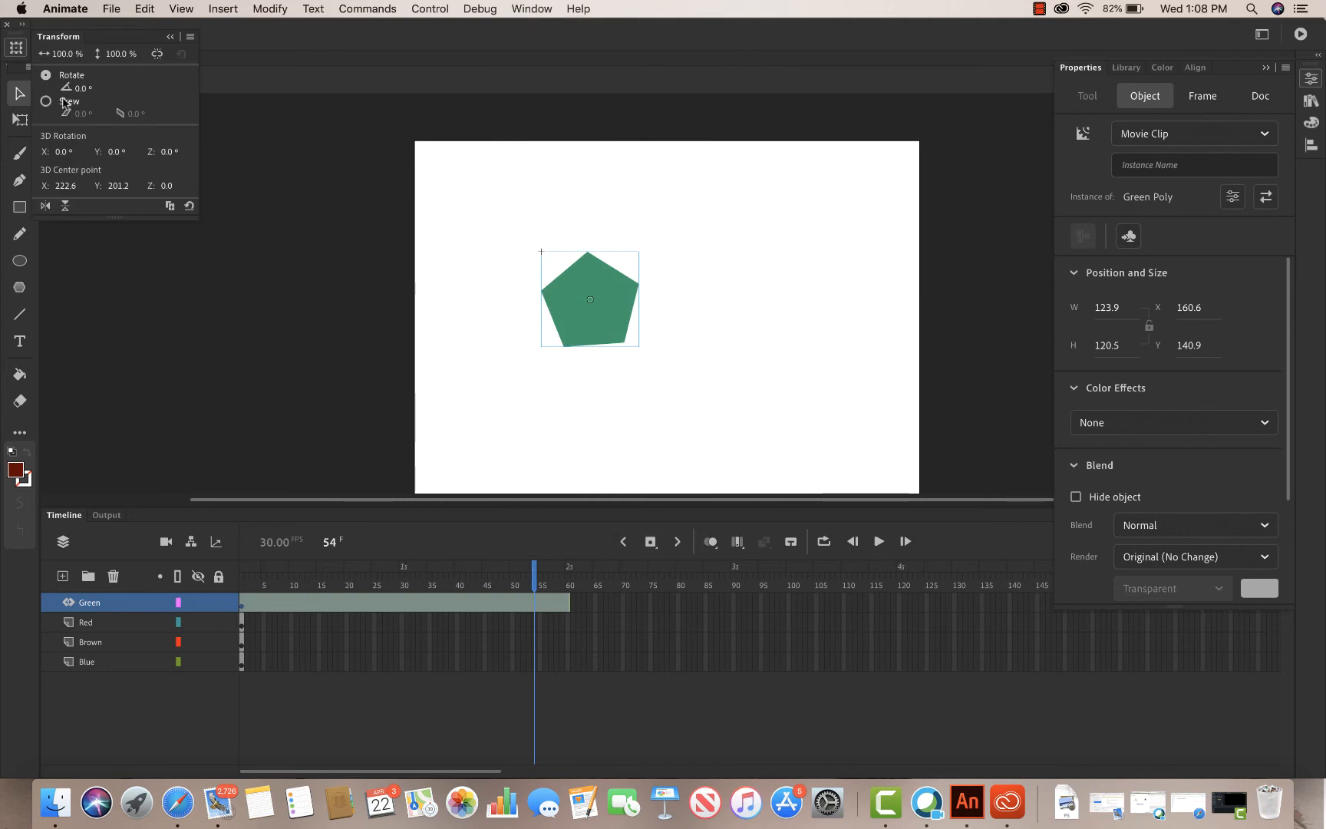
{"action": "left_click", "coordinate": [81, 87]}
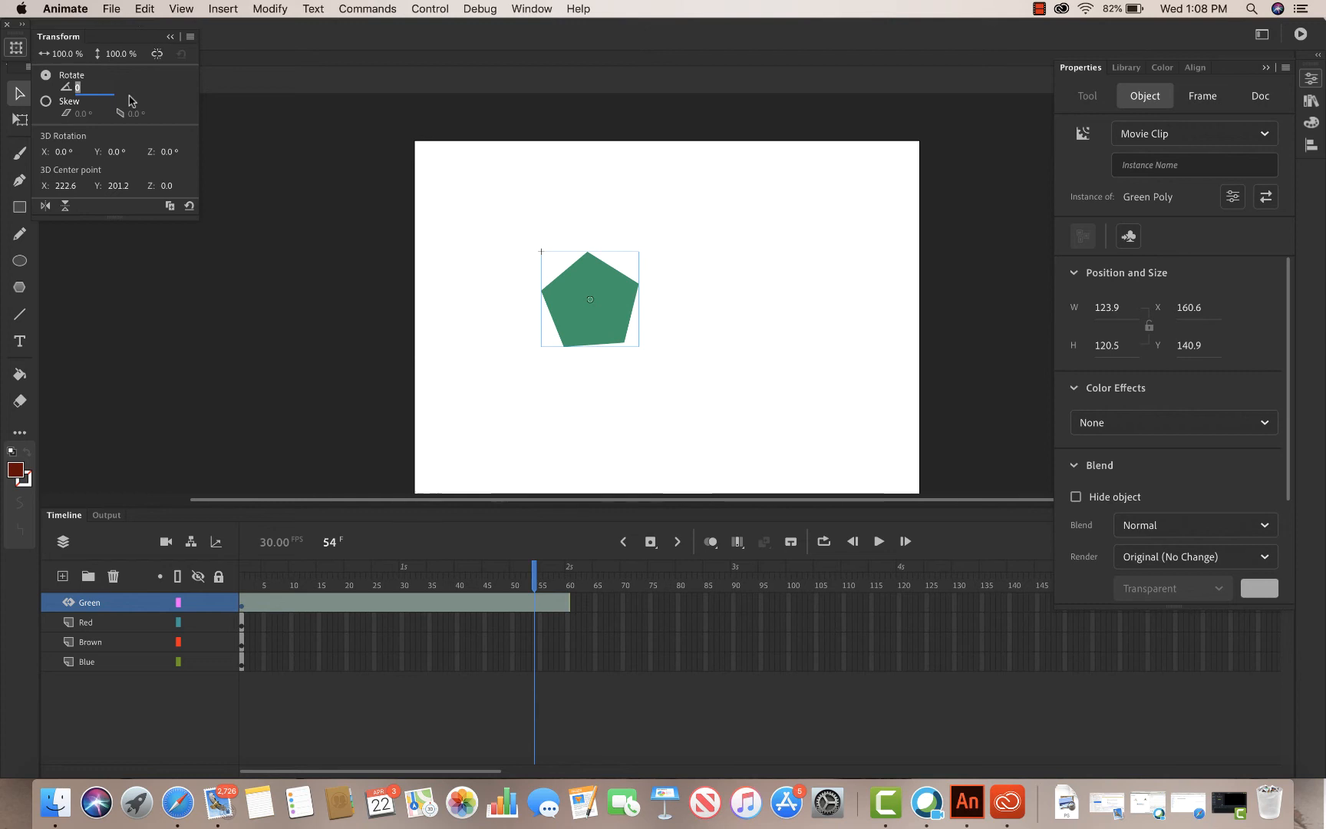
{"action": "left_click", "coordinate": [84, 101]}
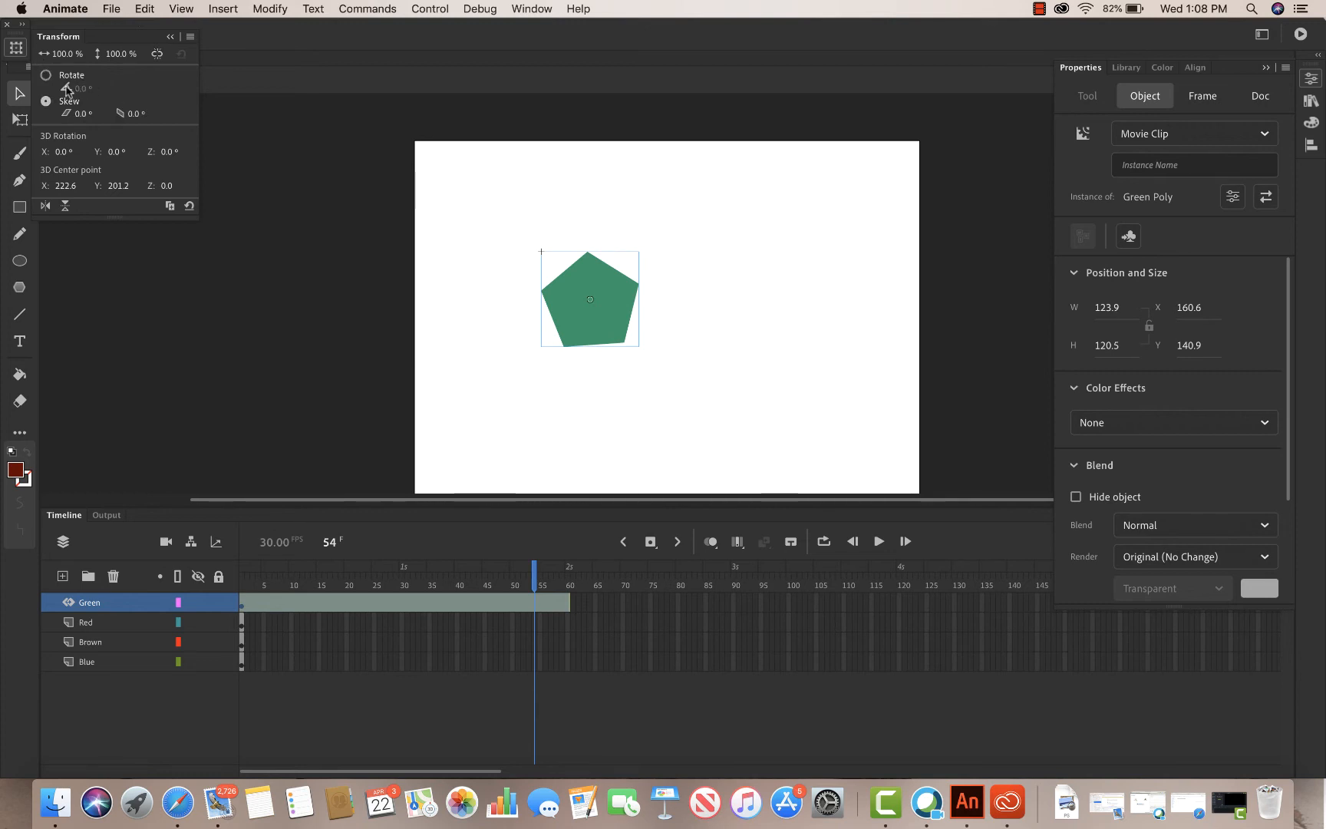
{"action": "left_click", "coordinate": [79, 87]}
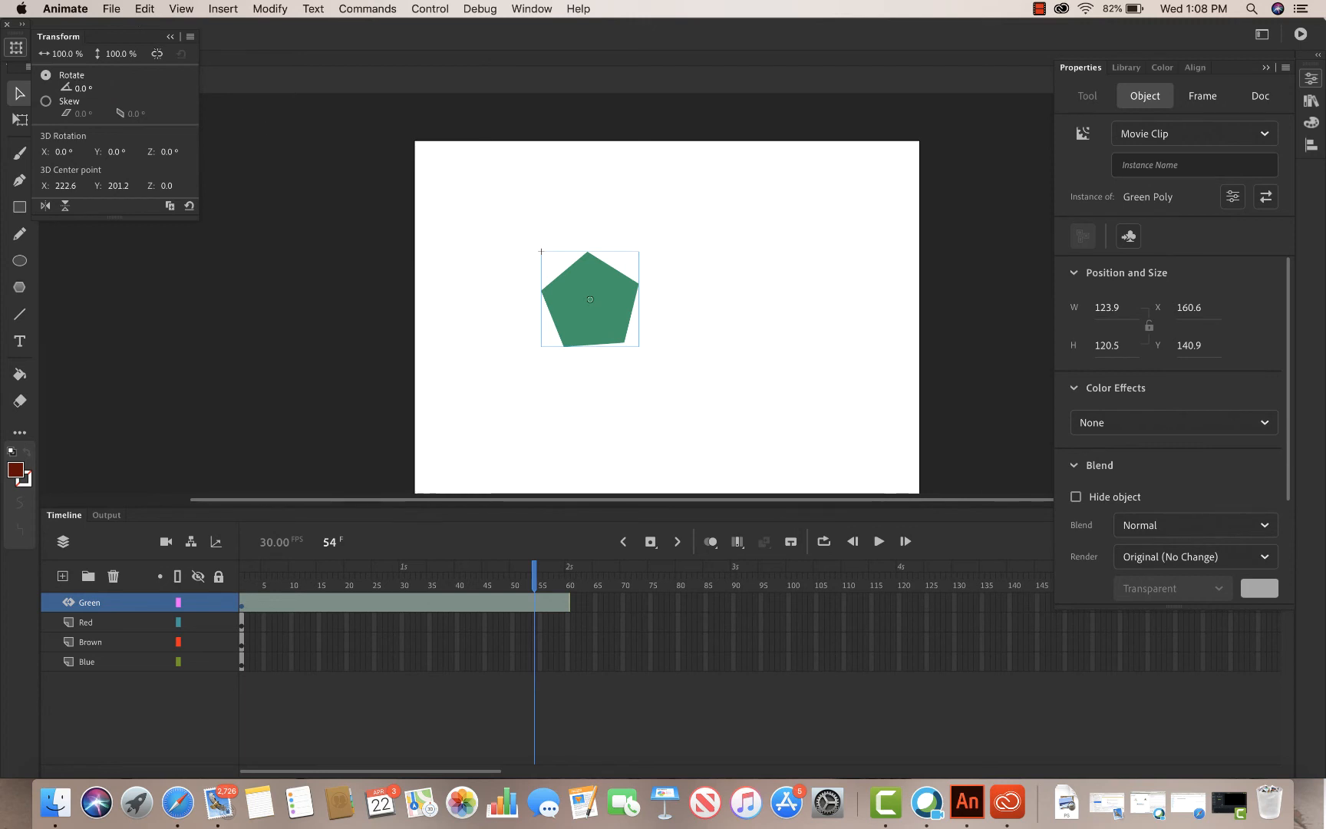
{"action": "left_click", "coordinate": [253, 138]}
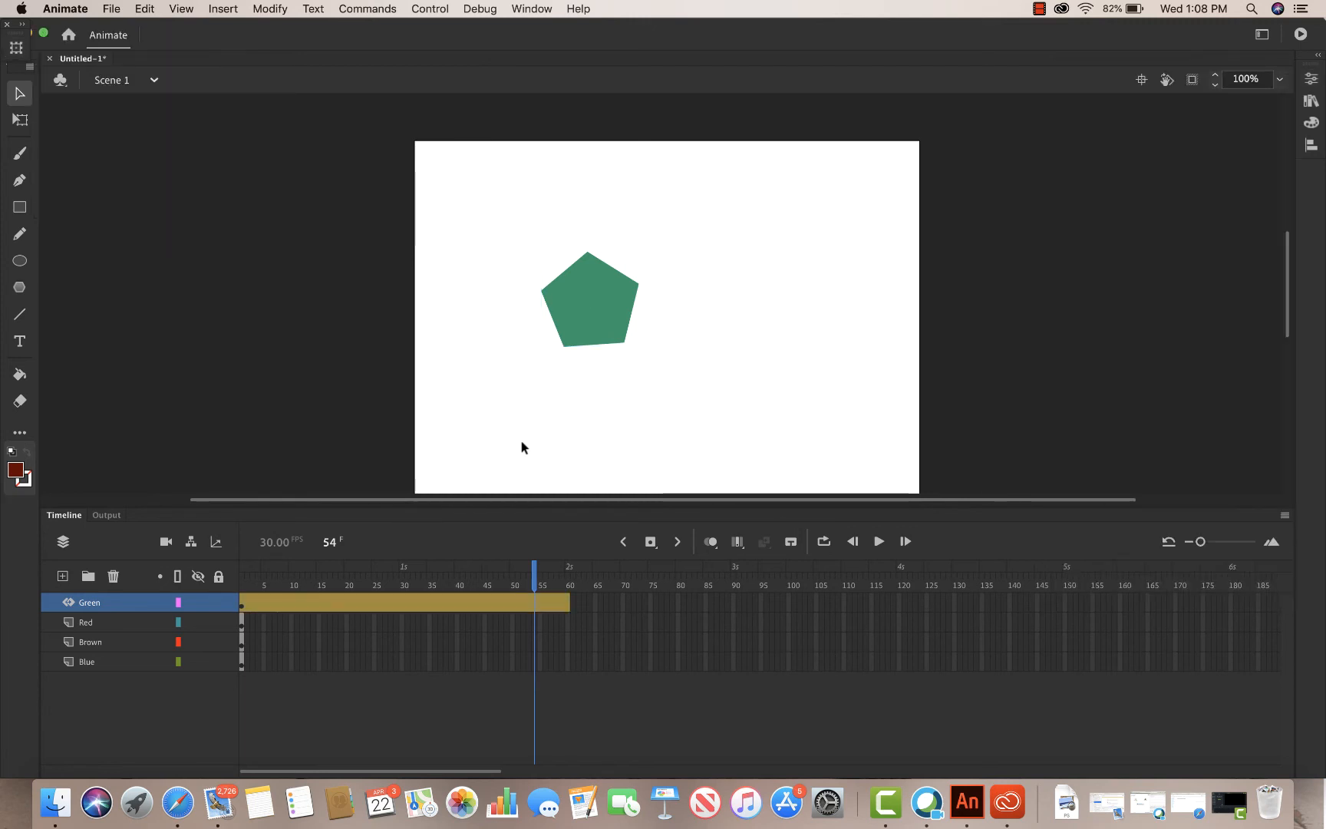
- At frame 60, set the Green Poly instance's rotation to 360° and scrub the timeline to preview the spin
{"action": "left_click", "coordinate": [569, 571]}
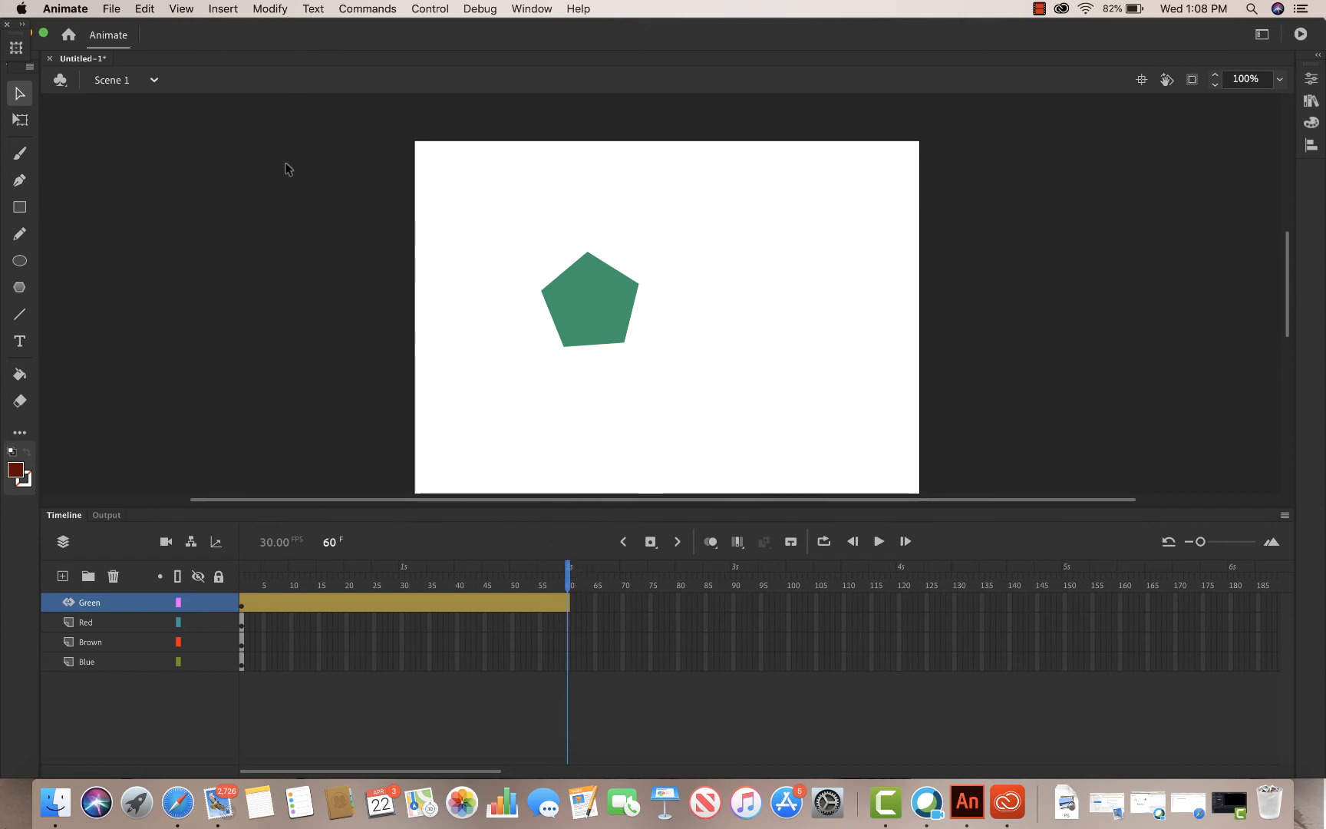
{"action": "key", "text": "super+t"}
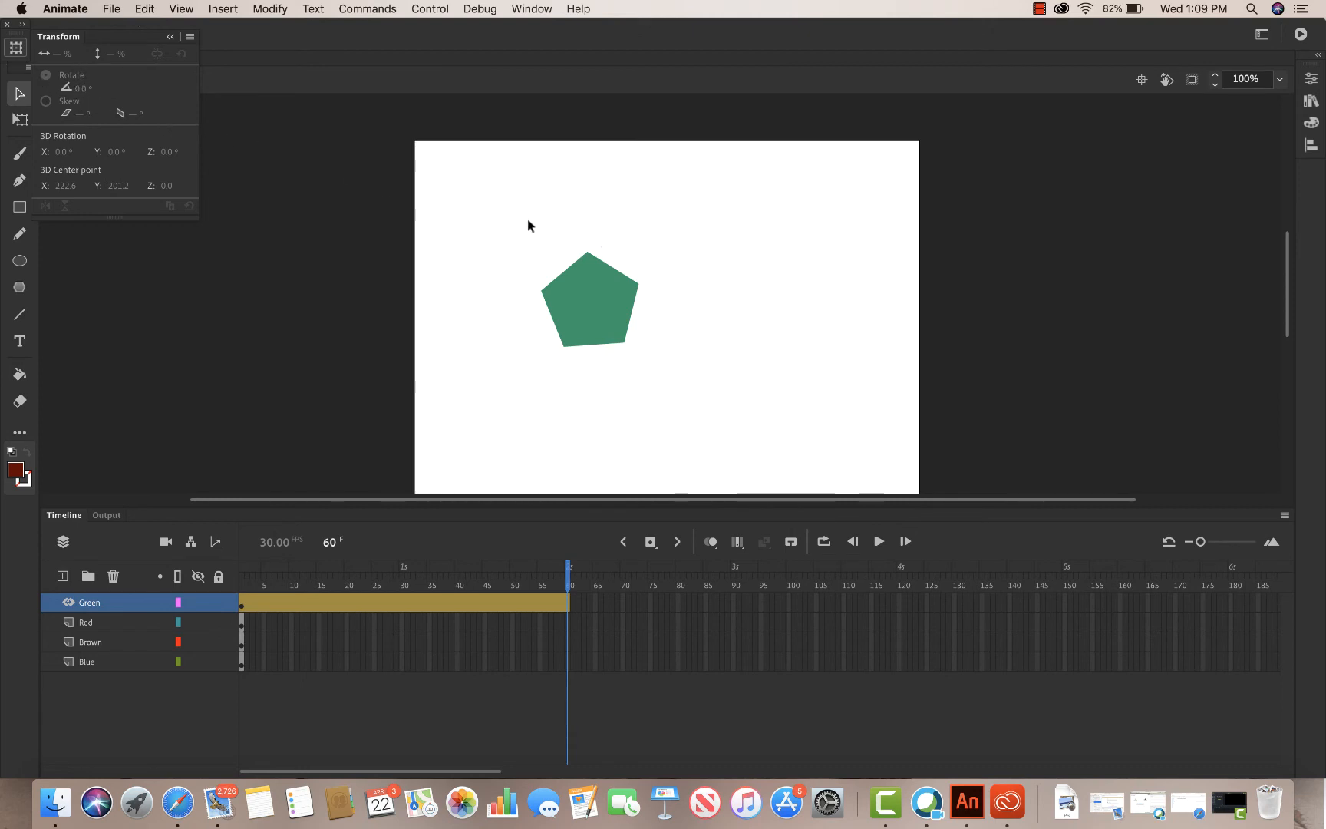
{"action": "left_click_drag", "start_coordinate": [527, 221], "coordinate": [692, 439]}
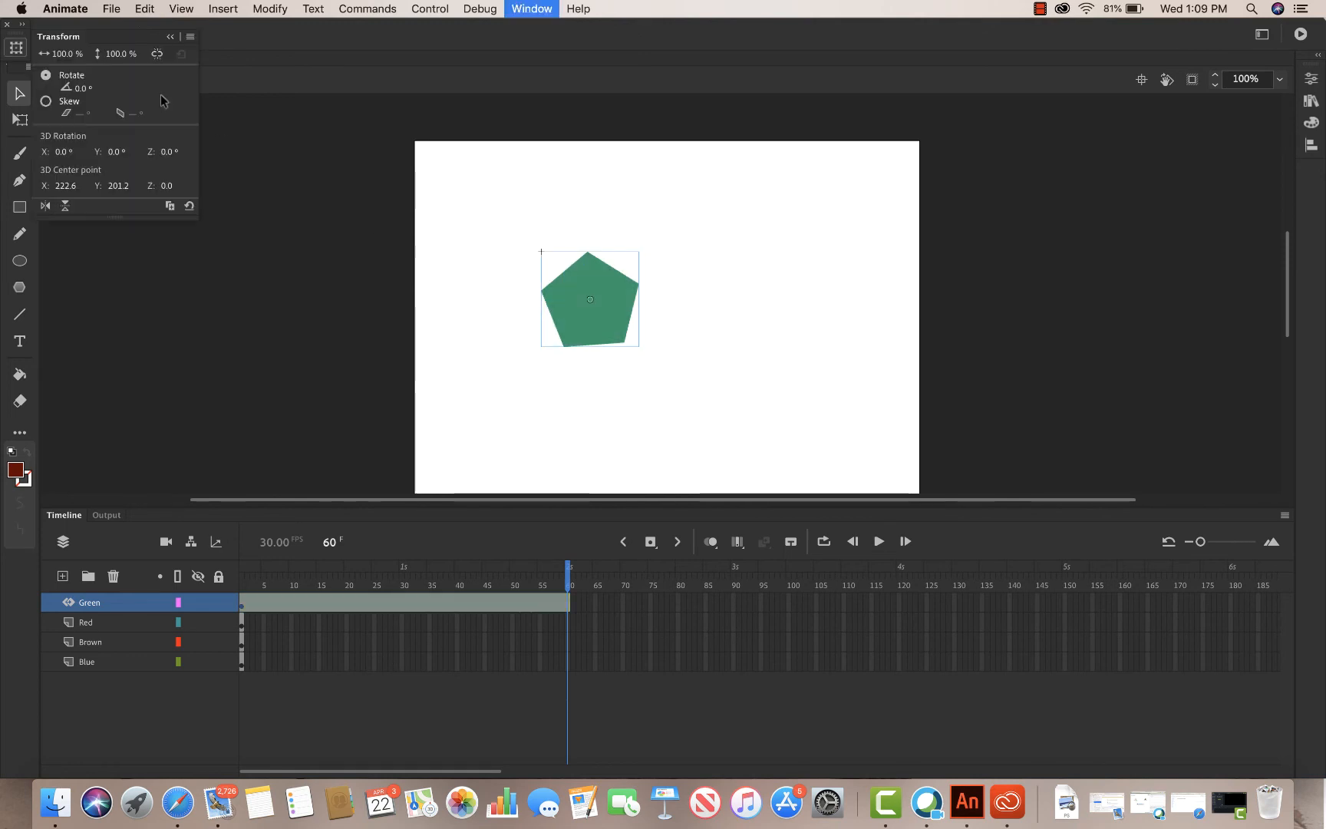
{"action": "left_click", "coordinate": [82, 87]}
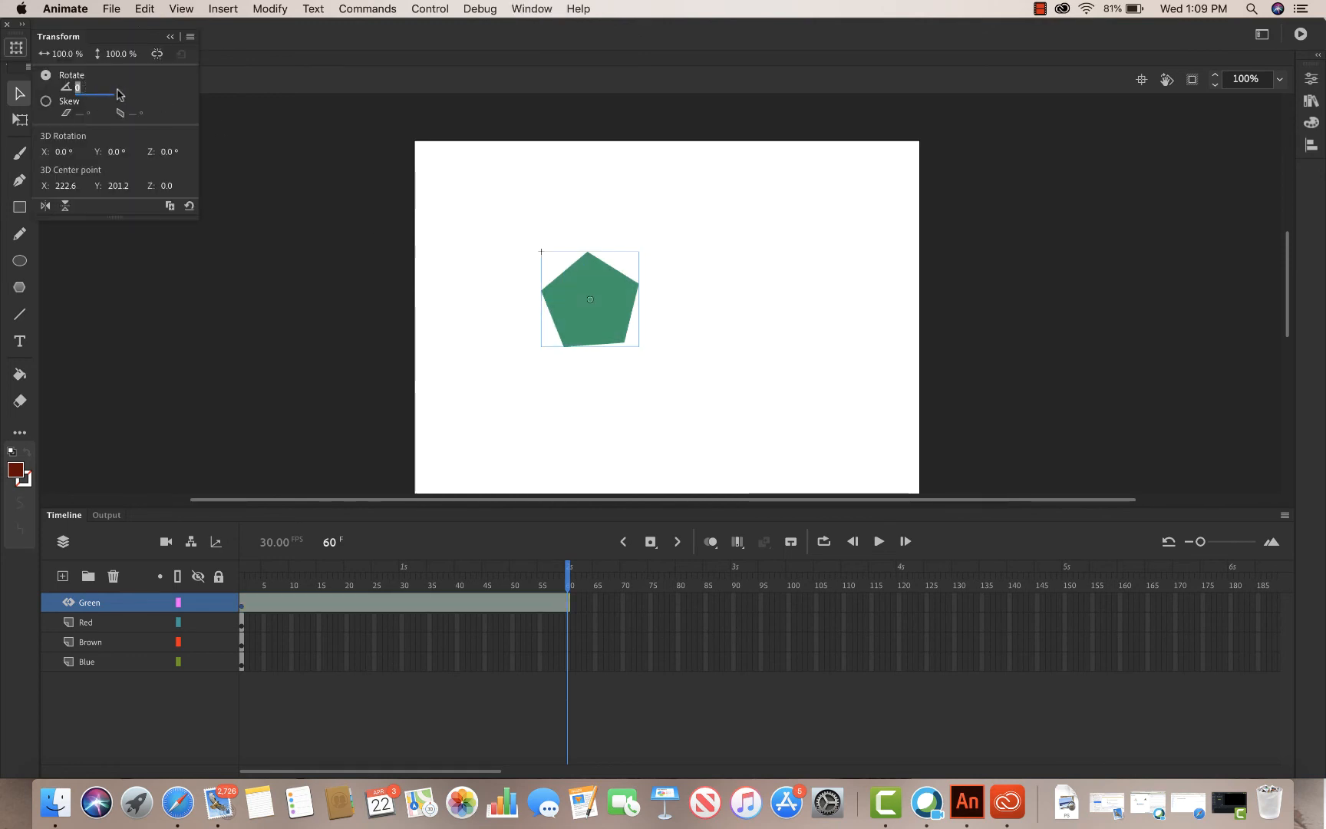
{"action": "type", "text": "360"}
{"action": "key", "text": "Tab"}
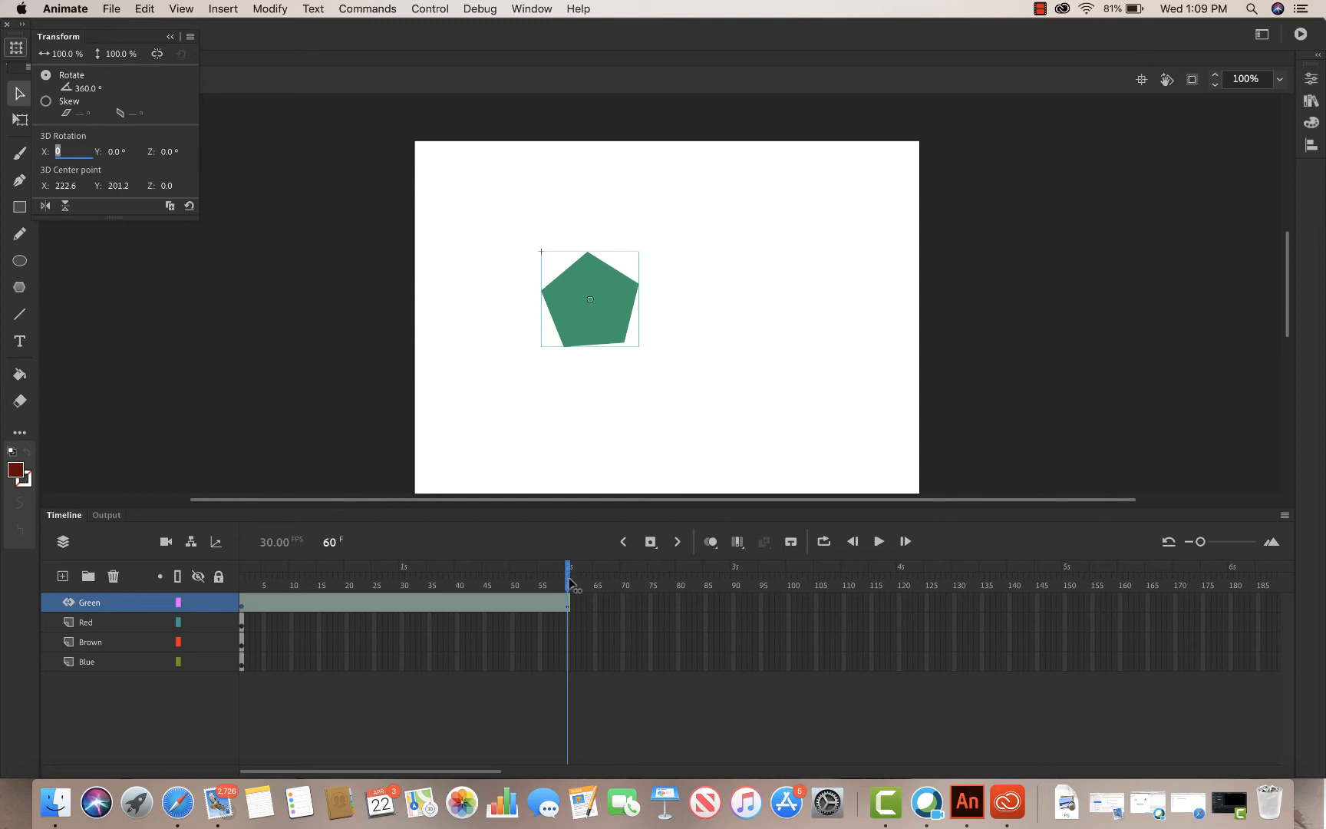
{"action": "mouse_move", "coordinate": [568, 581]}
{"action": "left_mouse_down"}
{"action": "mouse_move", "coordinate": [268, 575]}
{"action": "mouse_move", "coordinate": [568, 583]}
{"action": "left_mouse_up"}
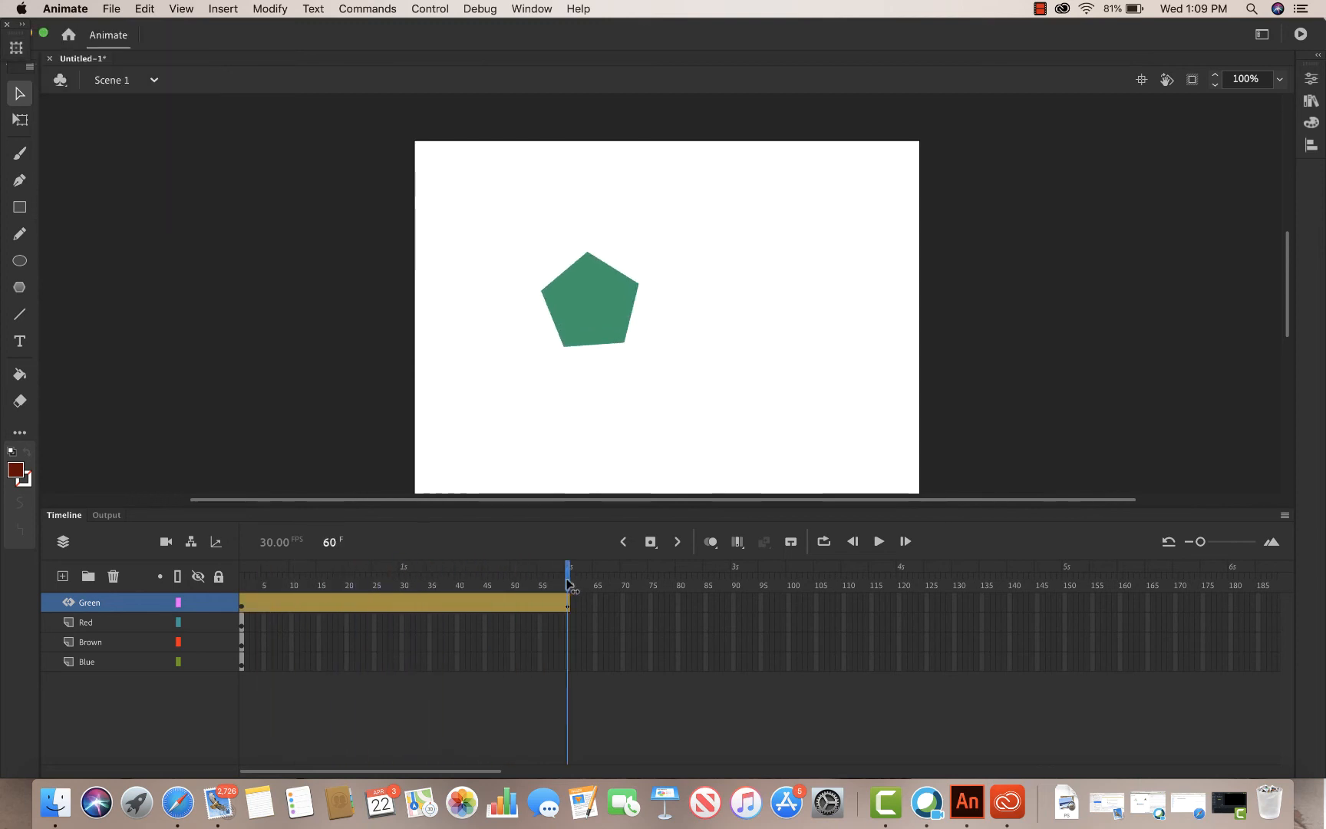
{"action": "left_click", "coordinate": [320, 607]}
- Extend the Red layer by inserting a frame at frame 60
{"action": "mouse_move", "coordinate": [207, 629]}
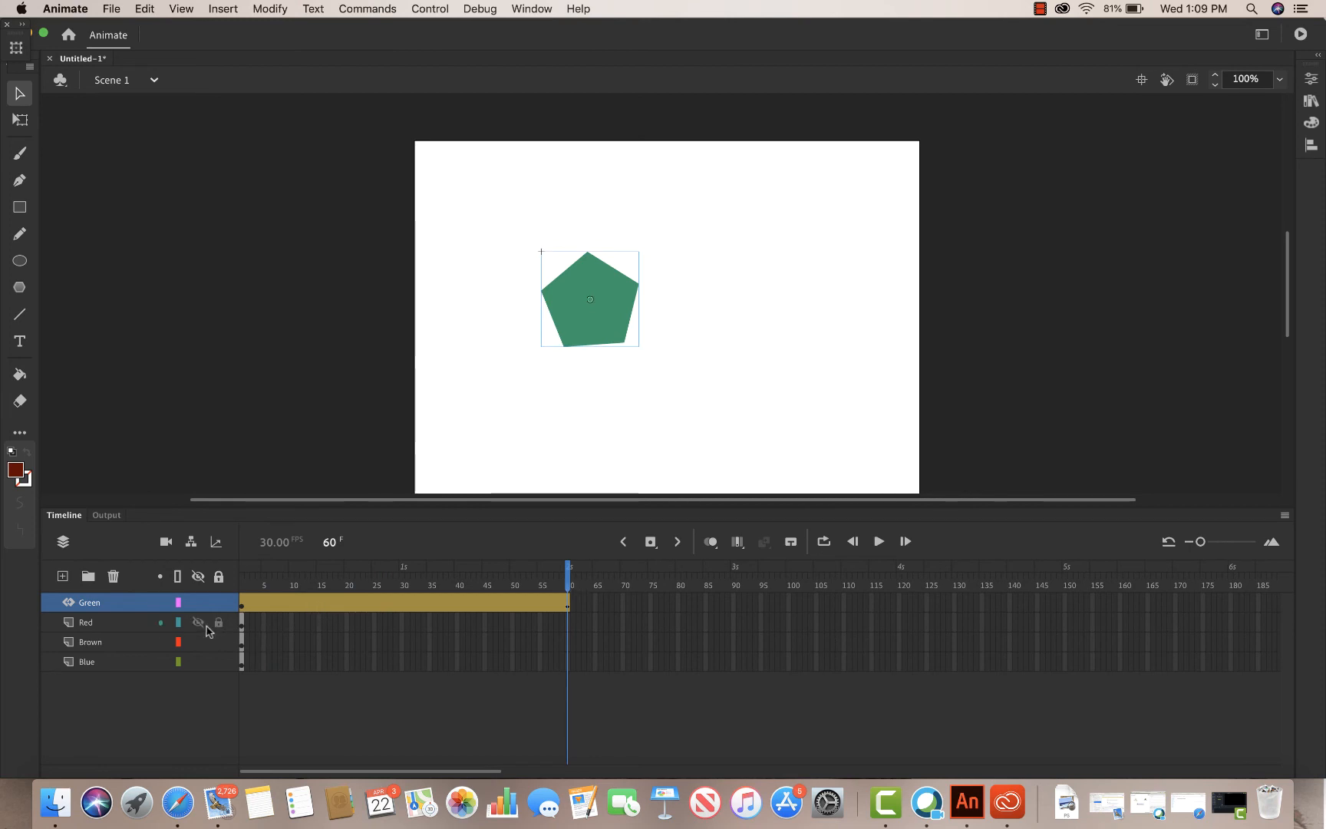
{"action": "left_click", "coordinate": [107, 623]}
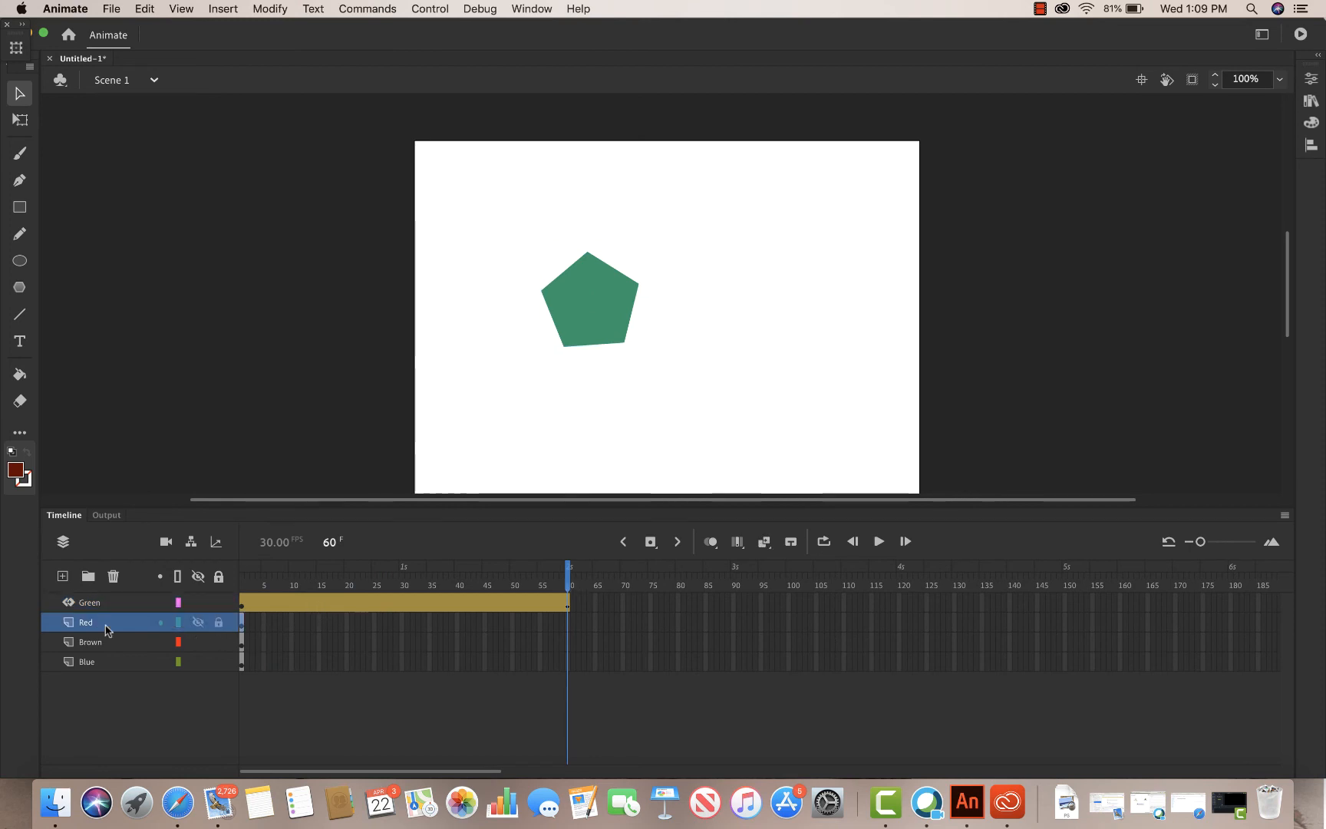
{"action": "right_click", "coordinate": [569, 627]}
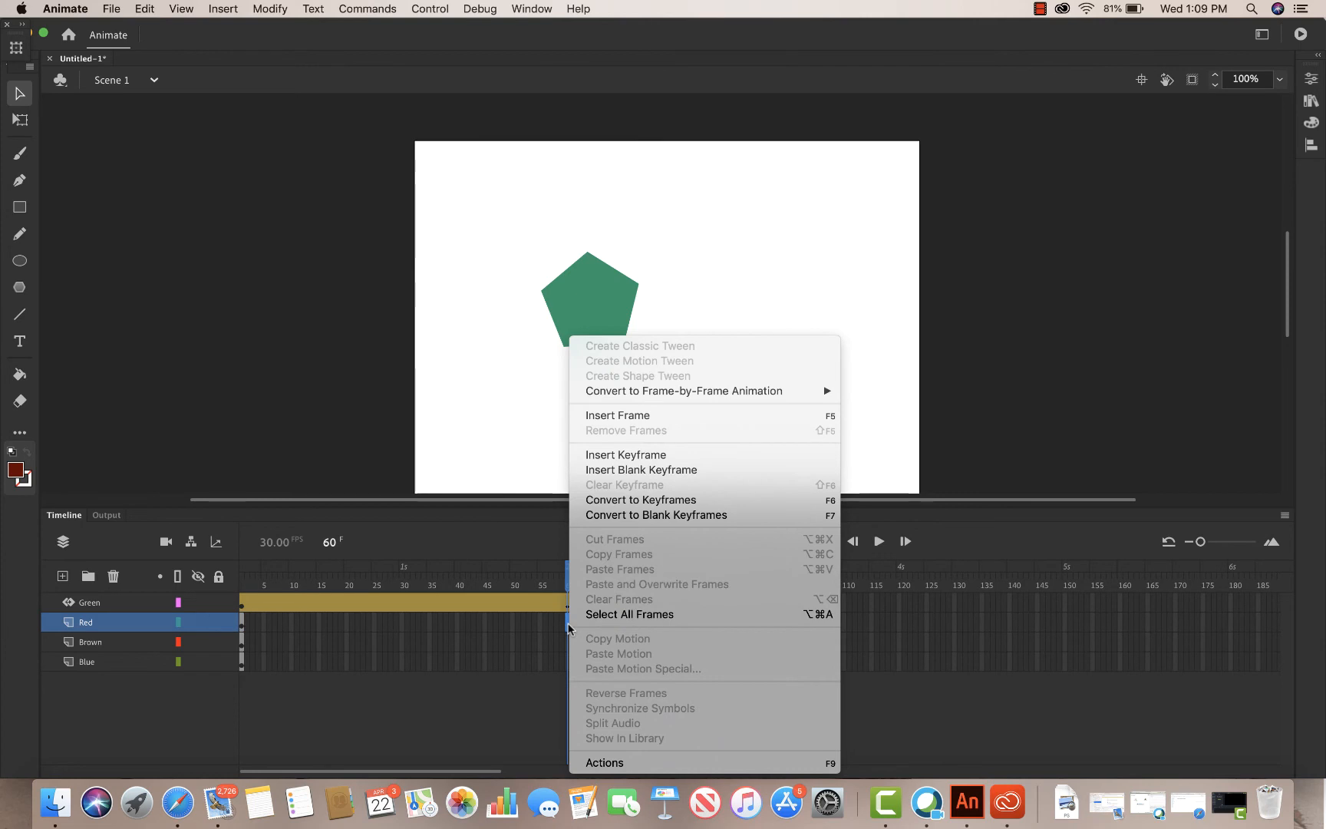
{"action": "left_click", "coordinate": [640, 416]}
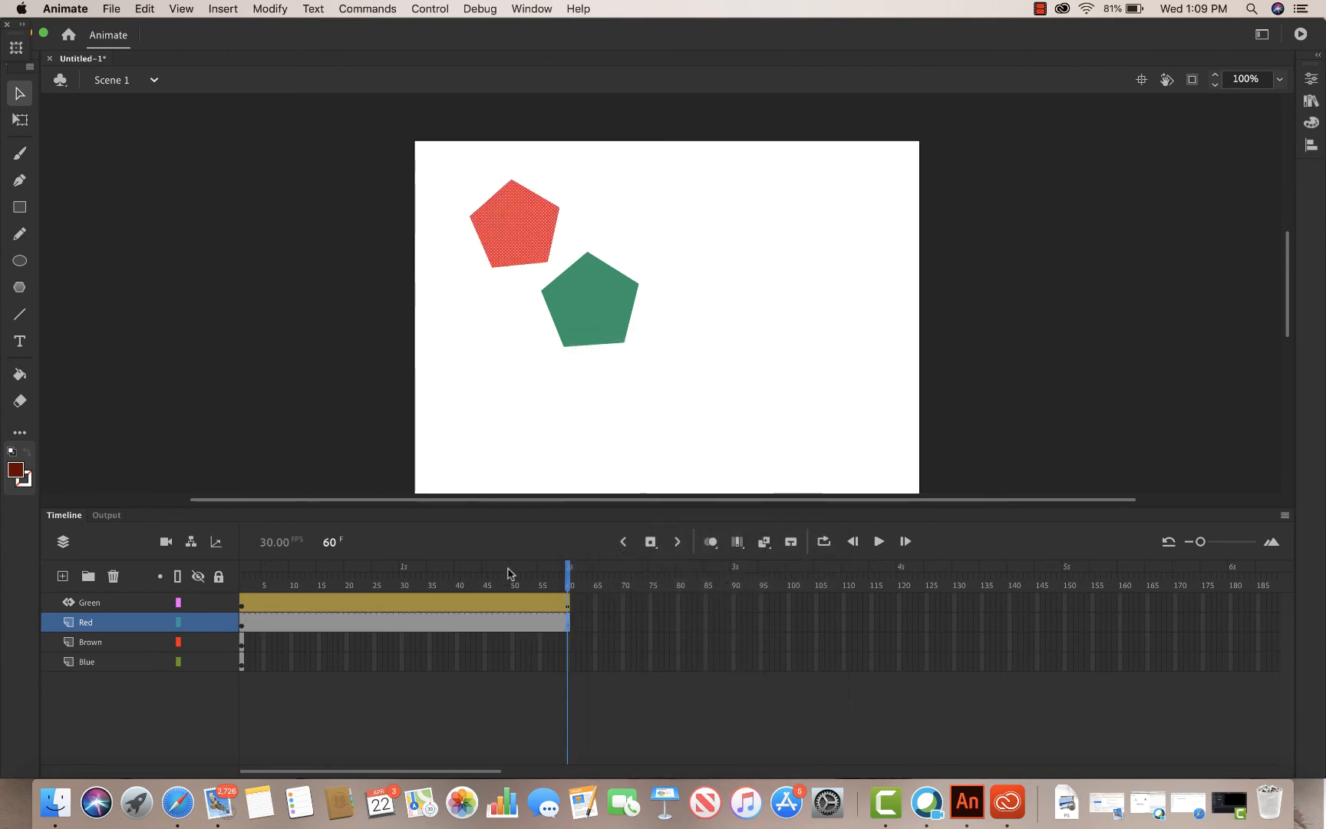
- Create a motion tween on the Red layer, converting its pentagon to a symbol
{"action": "right_click", "coordinate": [457, 627]}
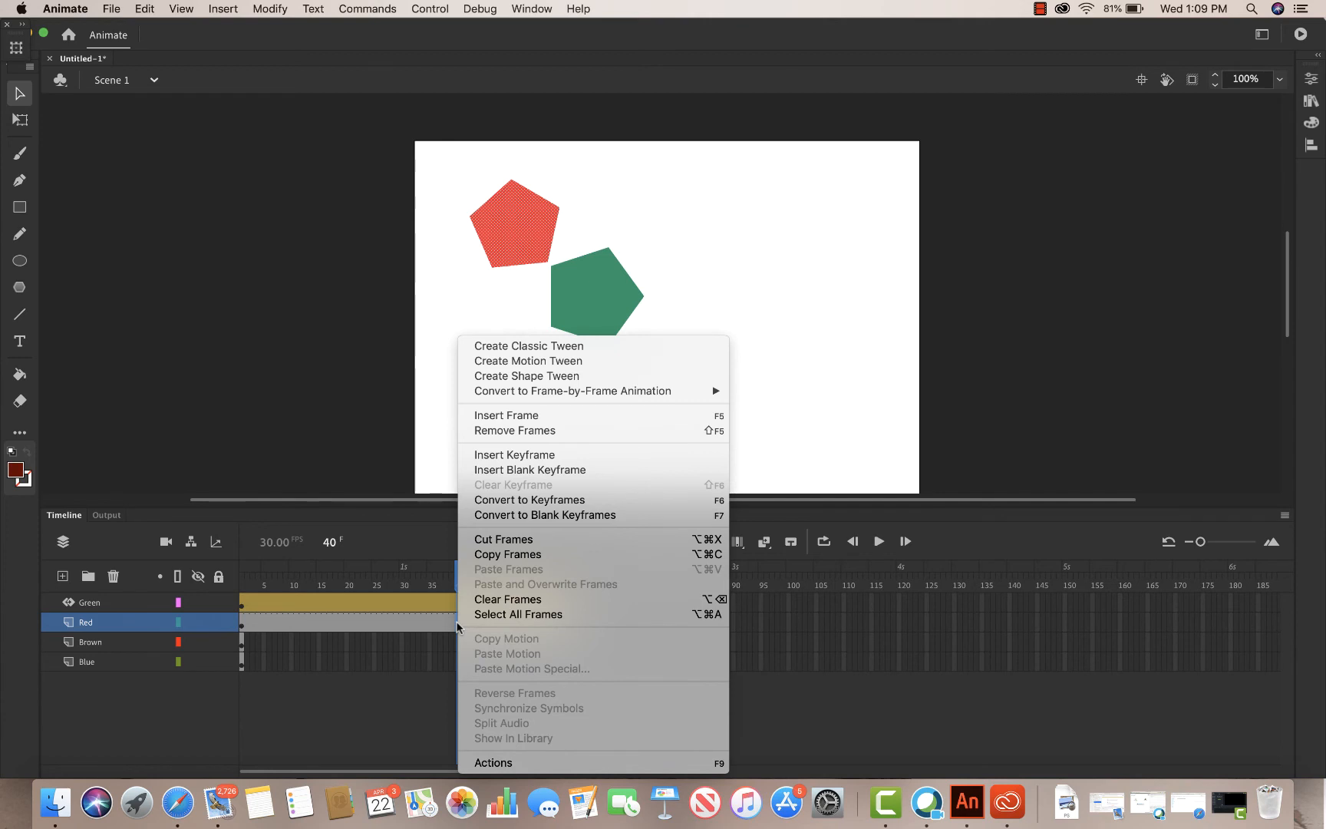
{"action": "left_click", "coordinate": [526, 365]}
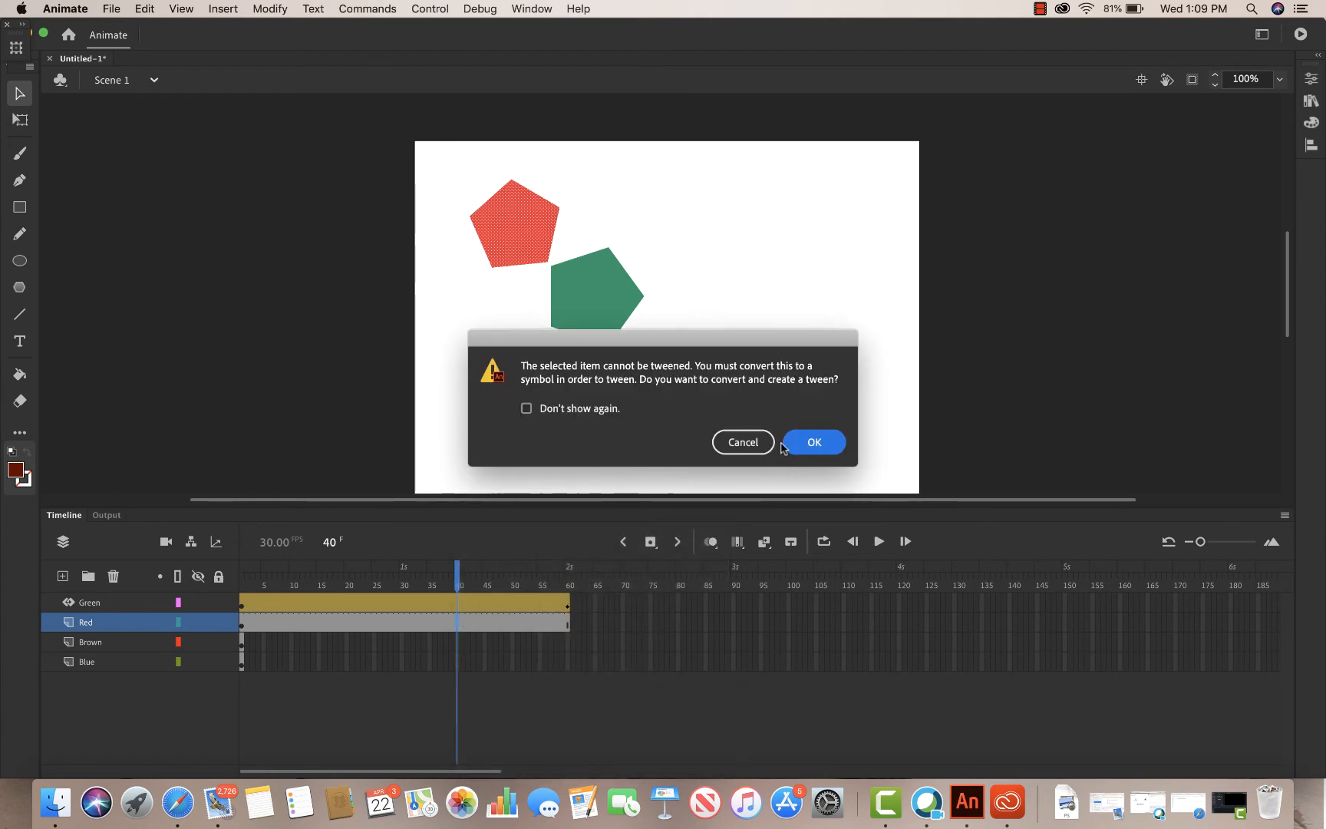
{"action": "left_click", "coordinate": [816, 442]}
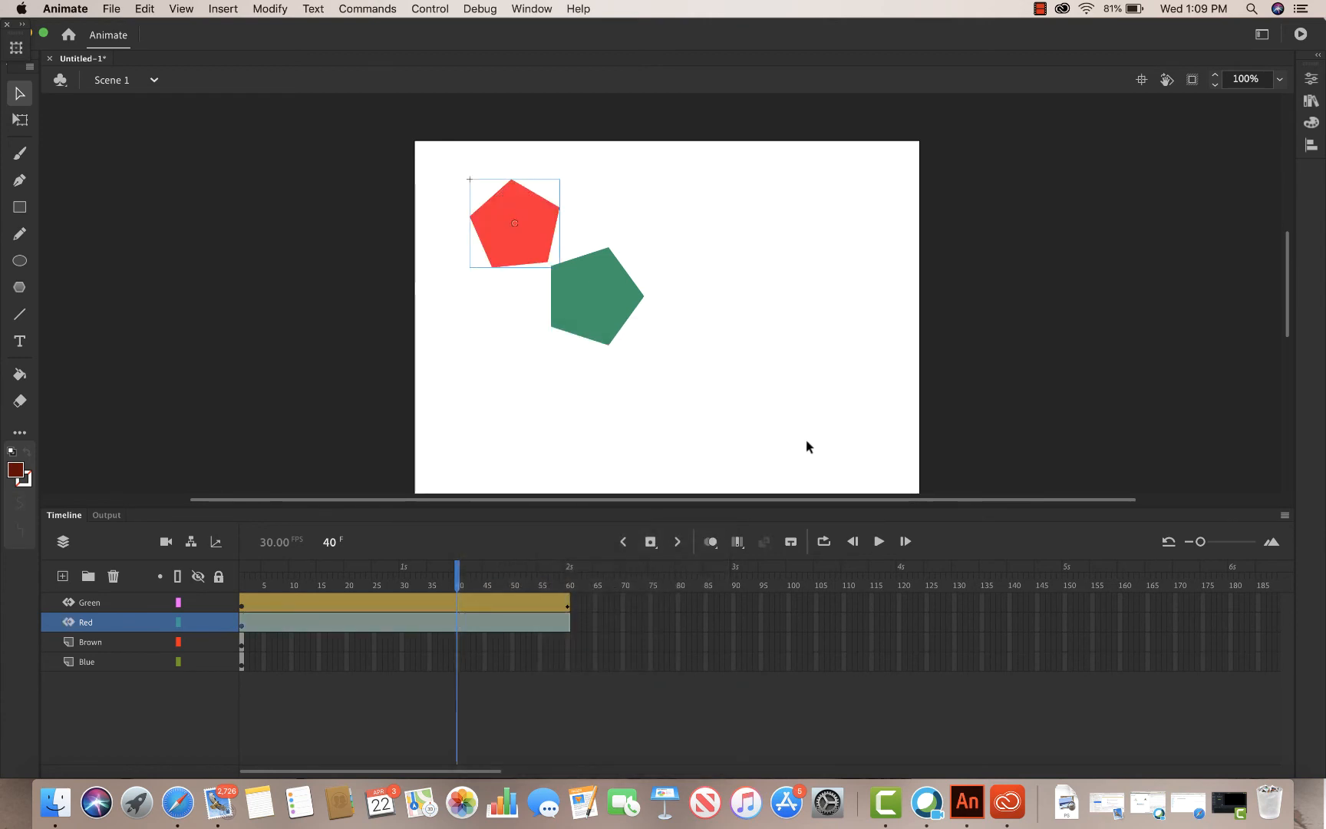
- At frame 60, set the red pentagon's rotation to 720° and scrub the timeline to preview the spin
{"action": "left_click_drag", "start_coordinate": [456, 577], "coordinate": [576, 582]}
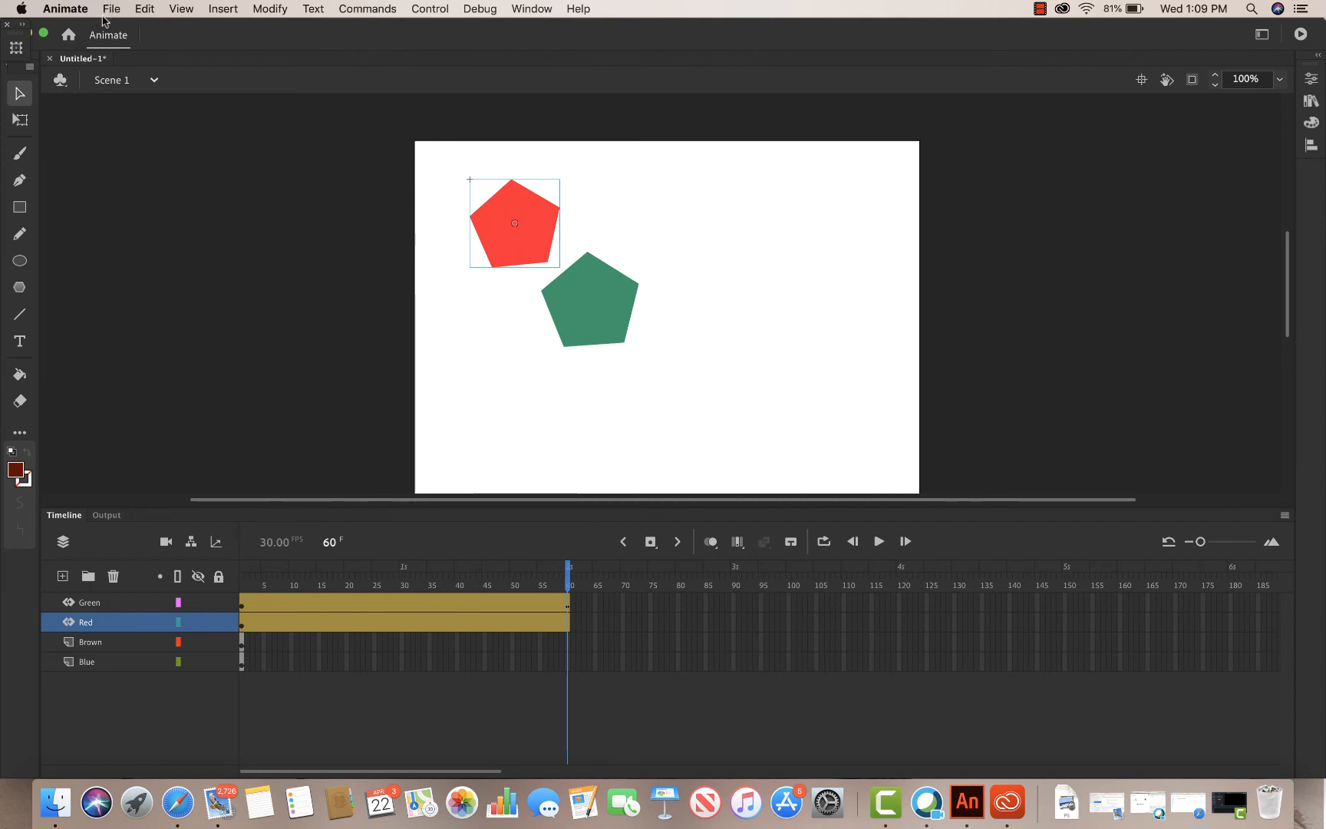
{"action": "key", "text": "super+t"}
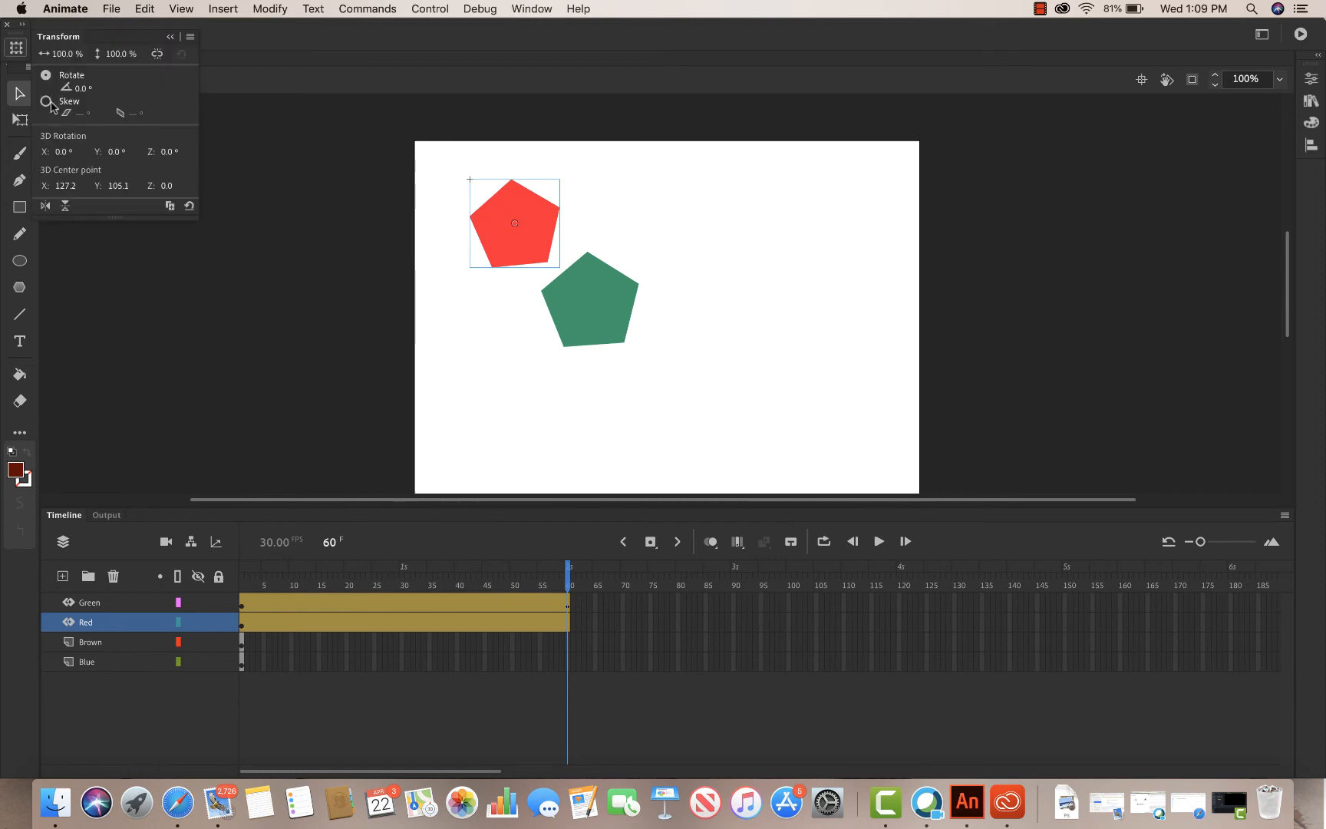
{"action": "left_click", "coordinate": [78, 89]}
{"action": "type", "text": "720"}
{"action": "key", "text": "Tab"}
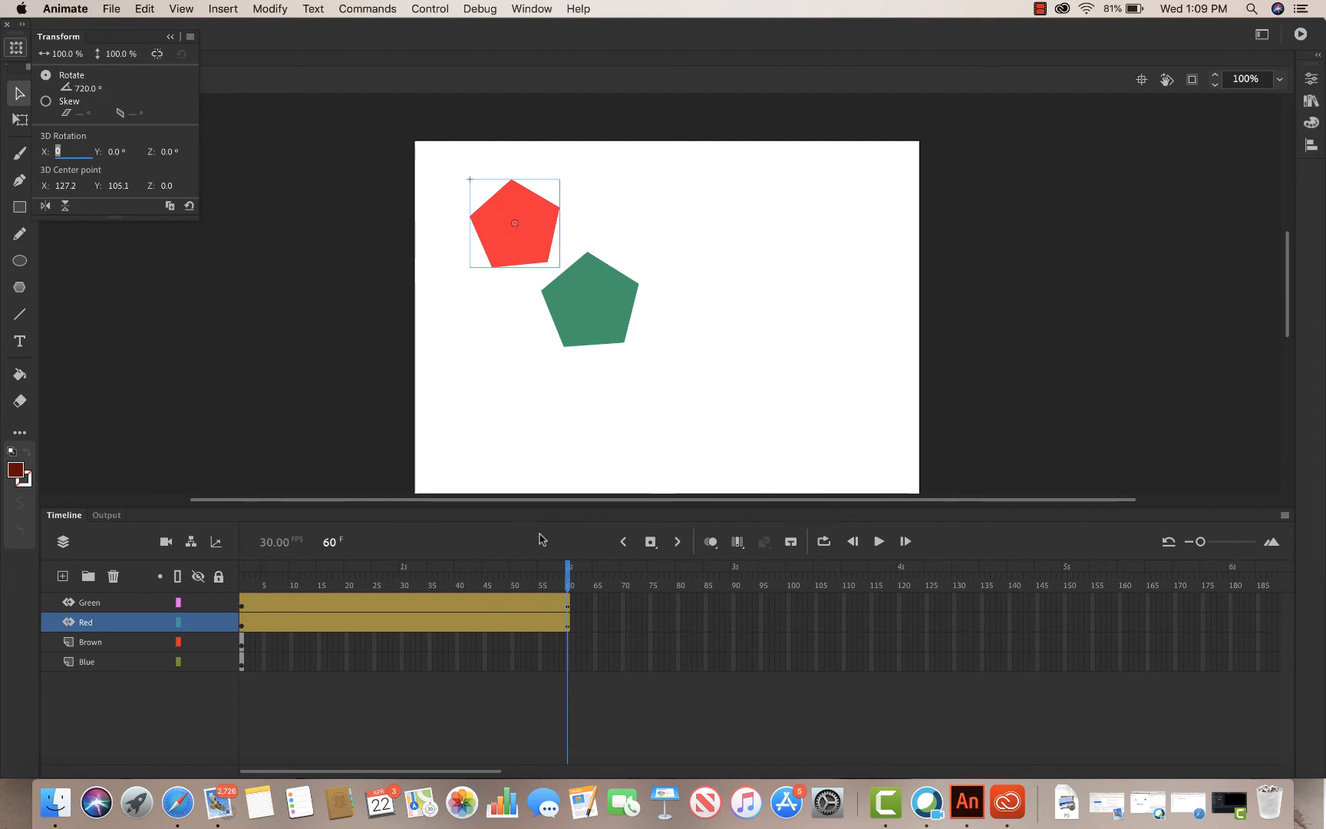
{"action": "left_click_drag", "start_coordinate": [568, 581], "coordinate": [660, 575]}
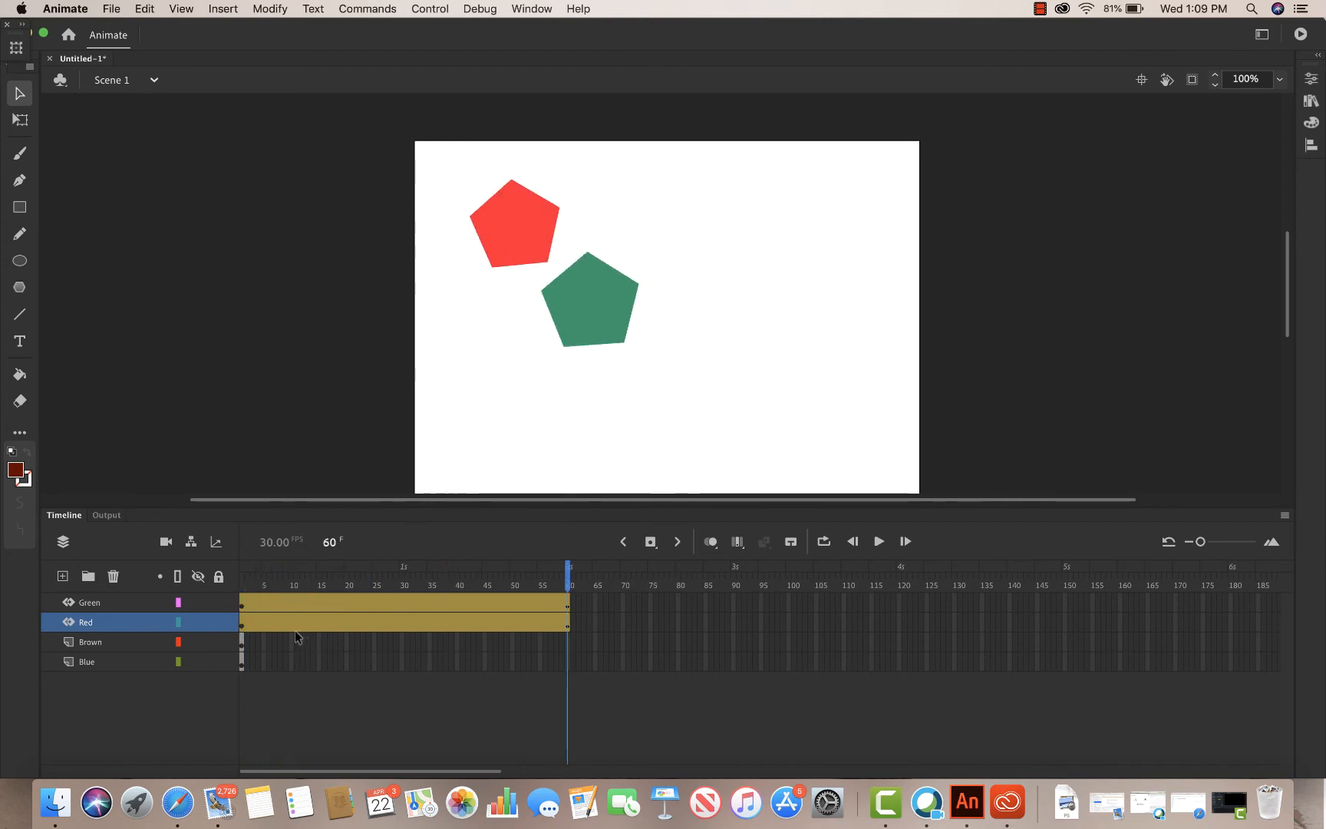
- Extend the Brown layer by inserting a frame at frame 60
{"action": "left_click", "coordinate": [566, 646]}
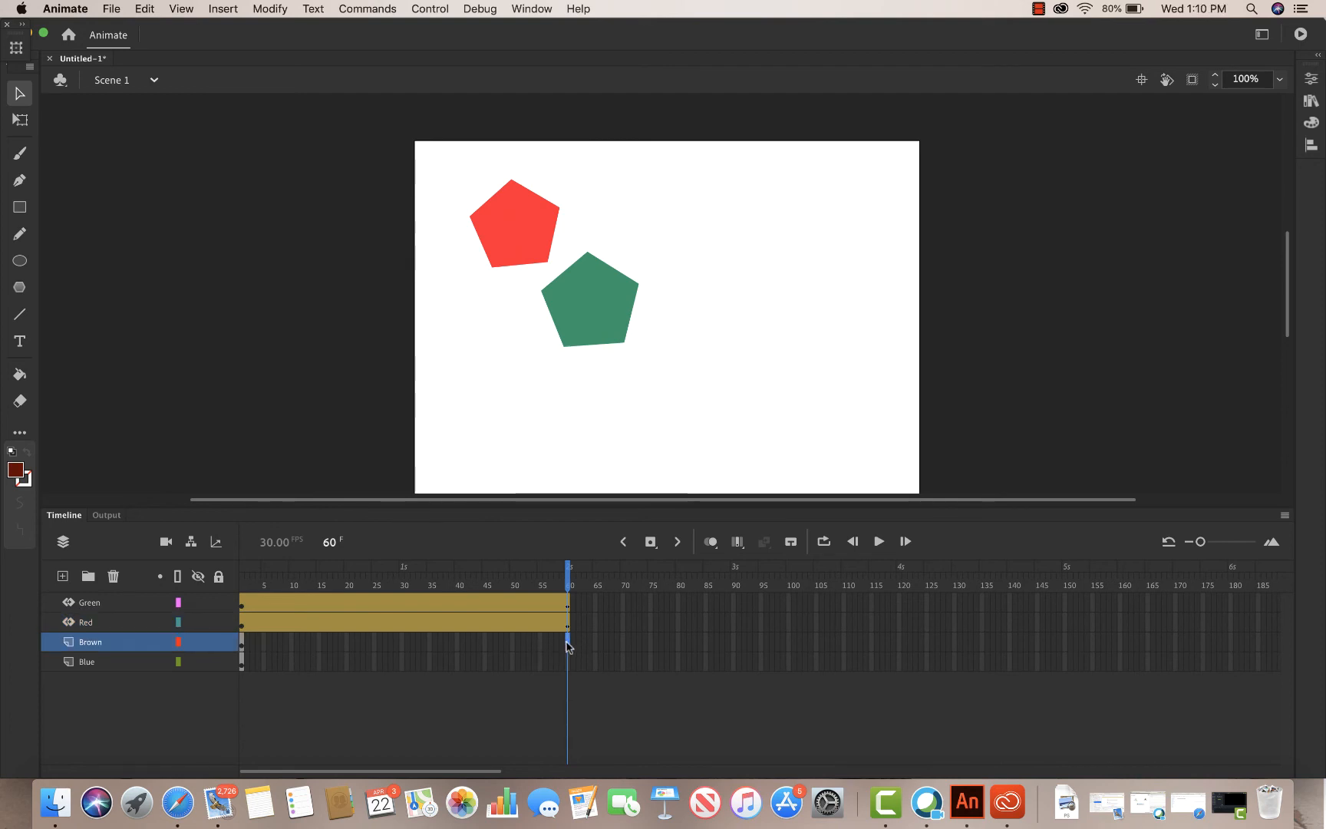
{"action": "right_click", "coordinate": [567, 646]}
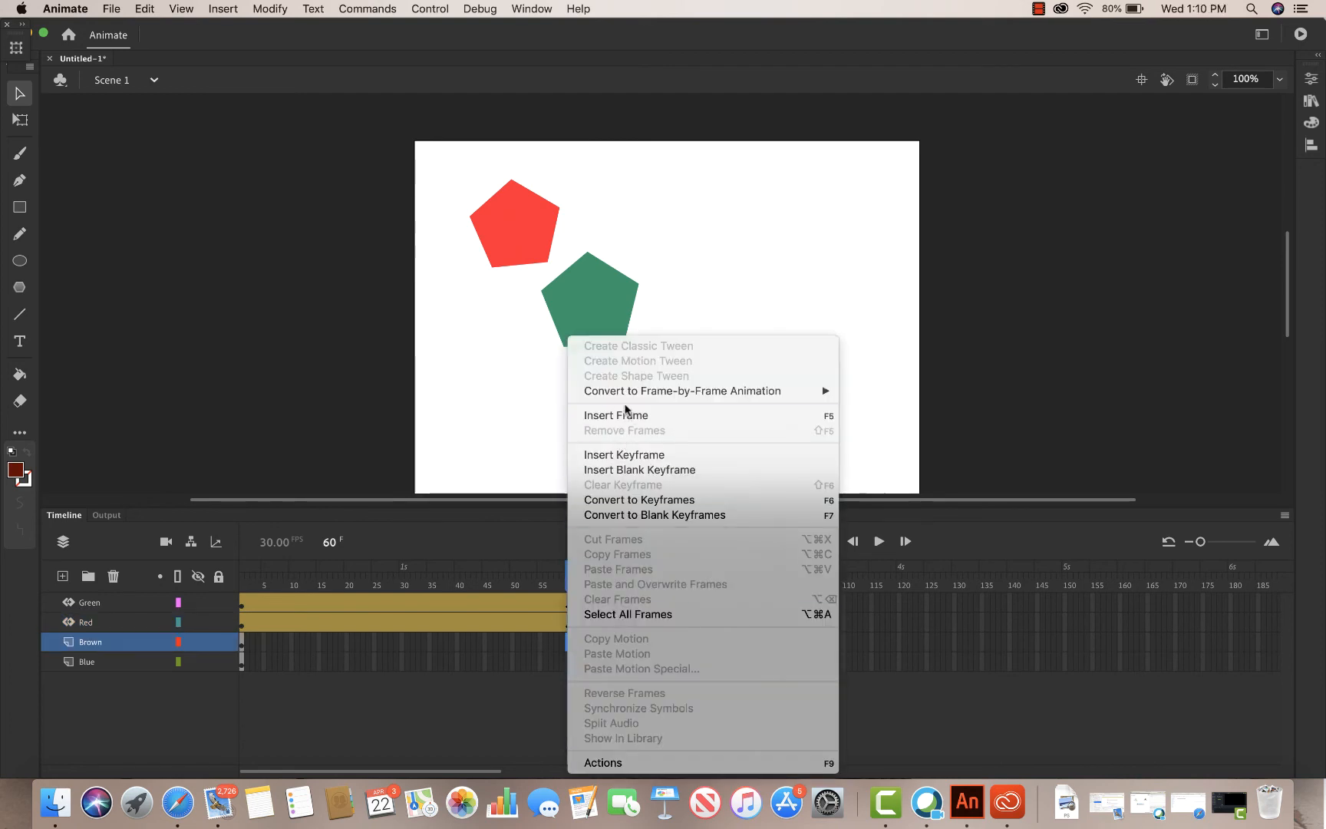
{"action": "left_click", "coordinate": [623, 415]}
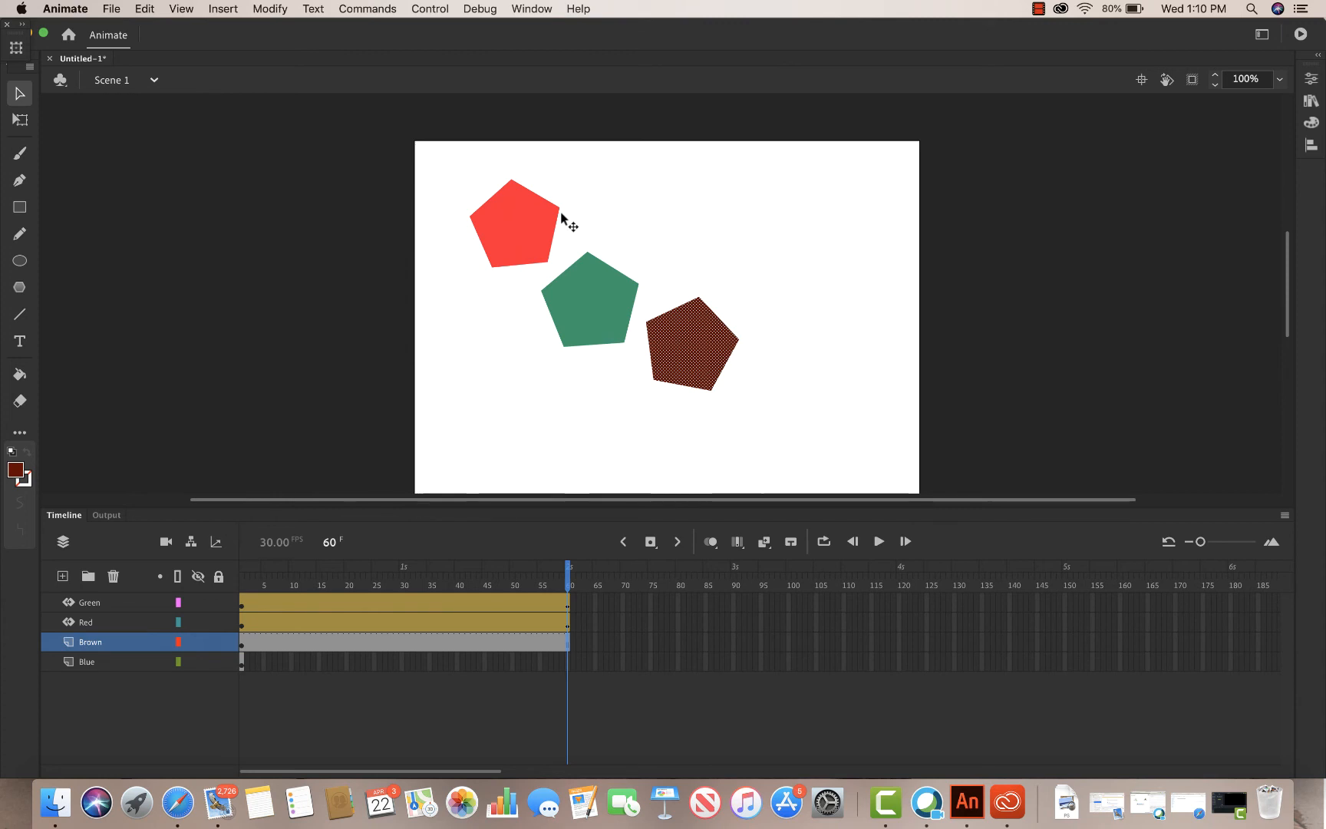
- Try to set the untweened brown pentagon's rotation to 1080° at frame 60 and scrub the timeline to preview it
{"action": "key", "text": "super+t"}
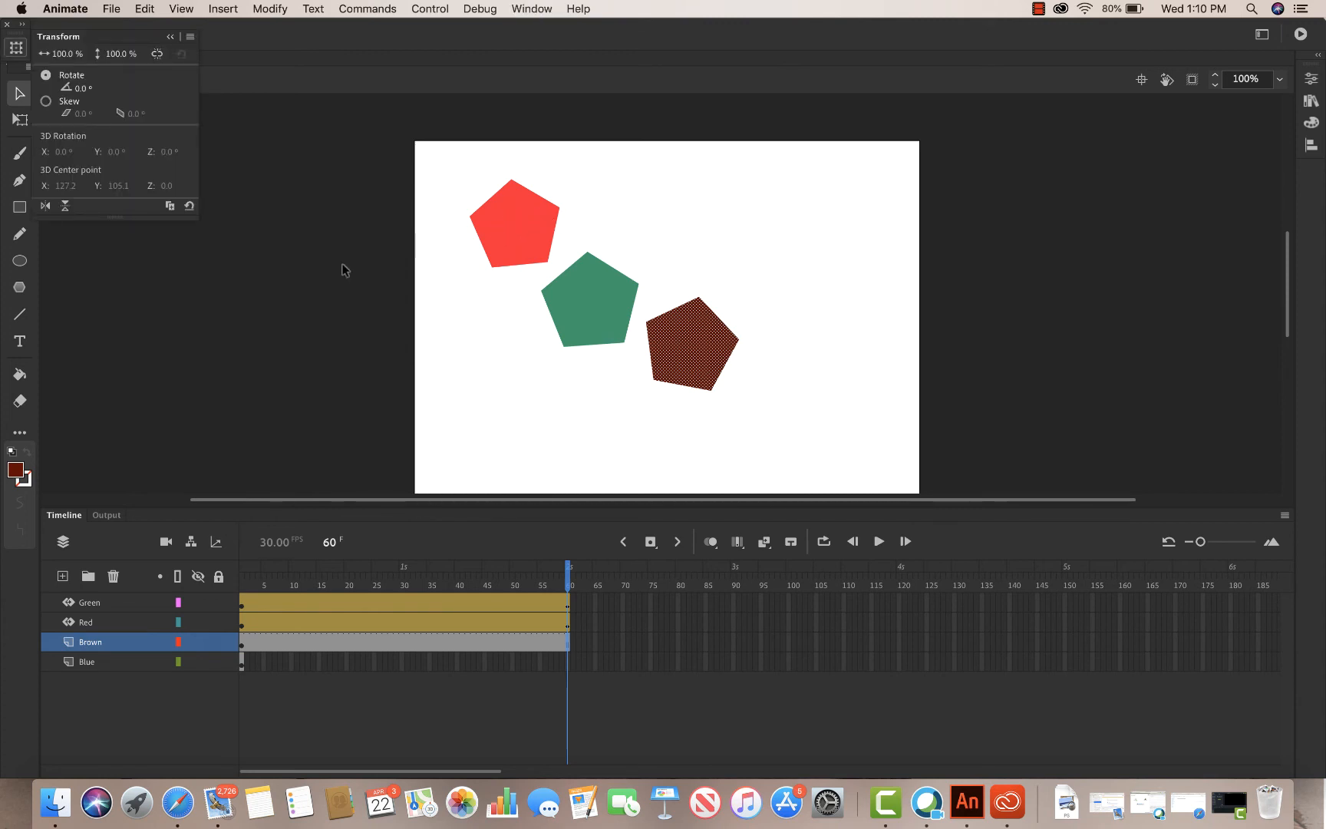
{"action": "left_click", "coordinate": [80, 88]}
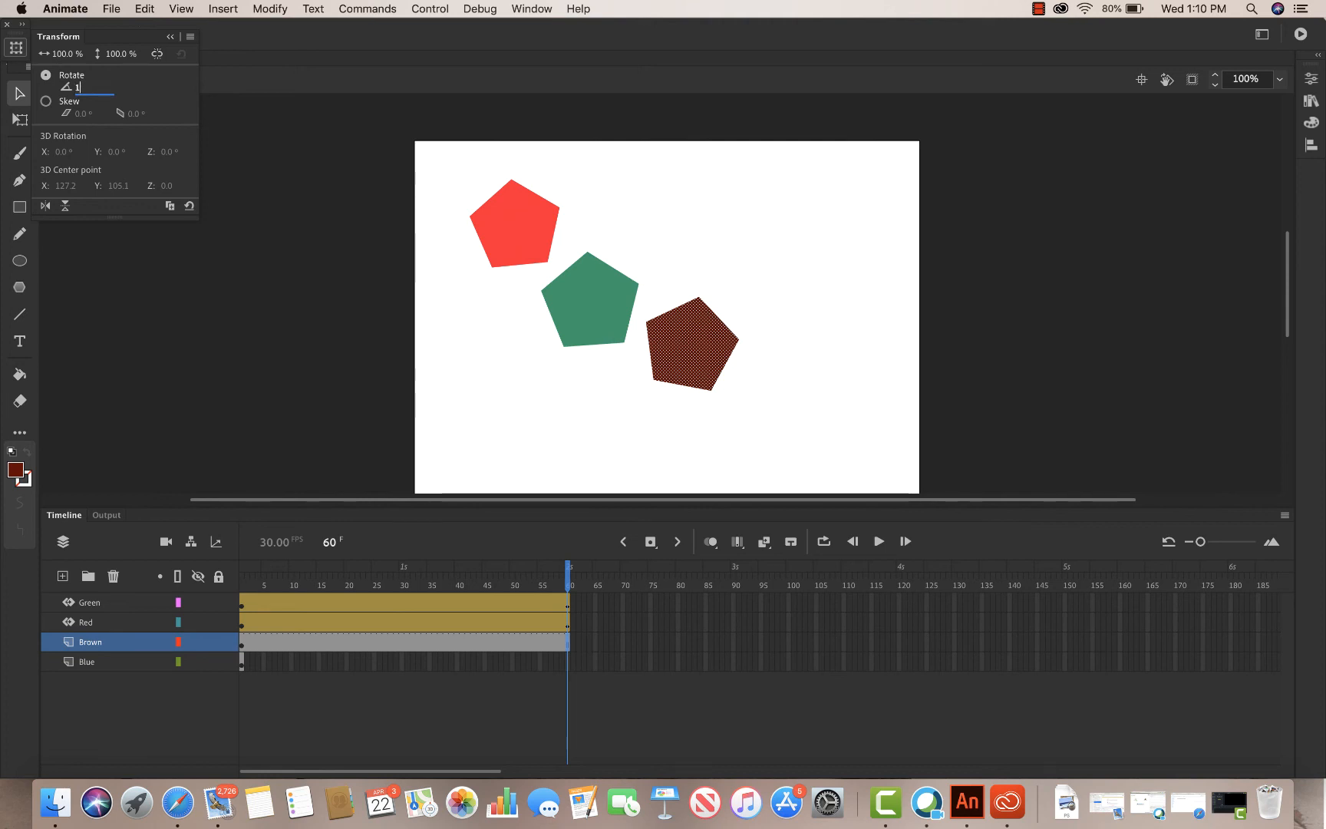
{"action": "type", "text": "080"}
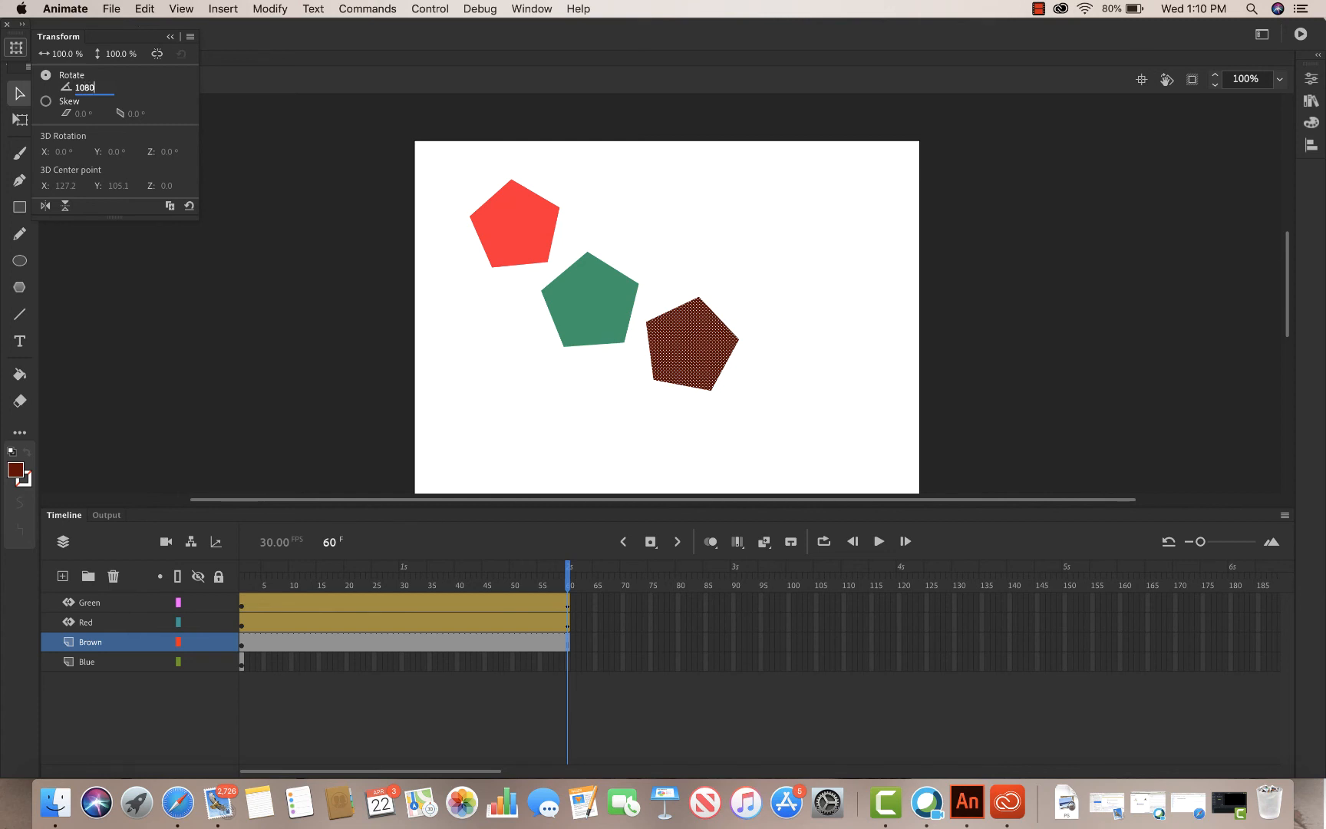
{"action": "key", "text": "Tab"}
{"action": "left_click_drag", "start_coordinate": [568, 577], "coordinate": [595, 586]}
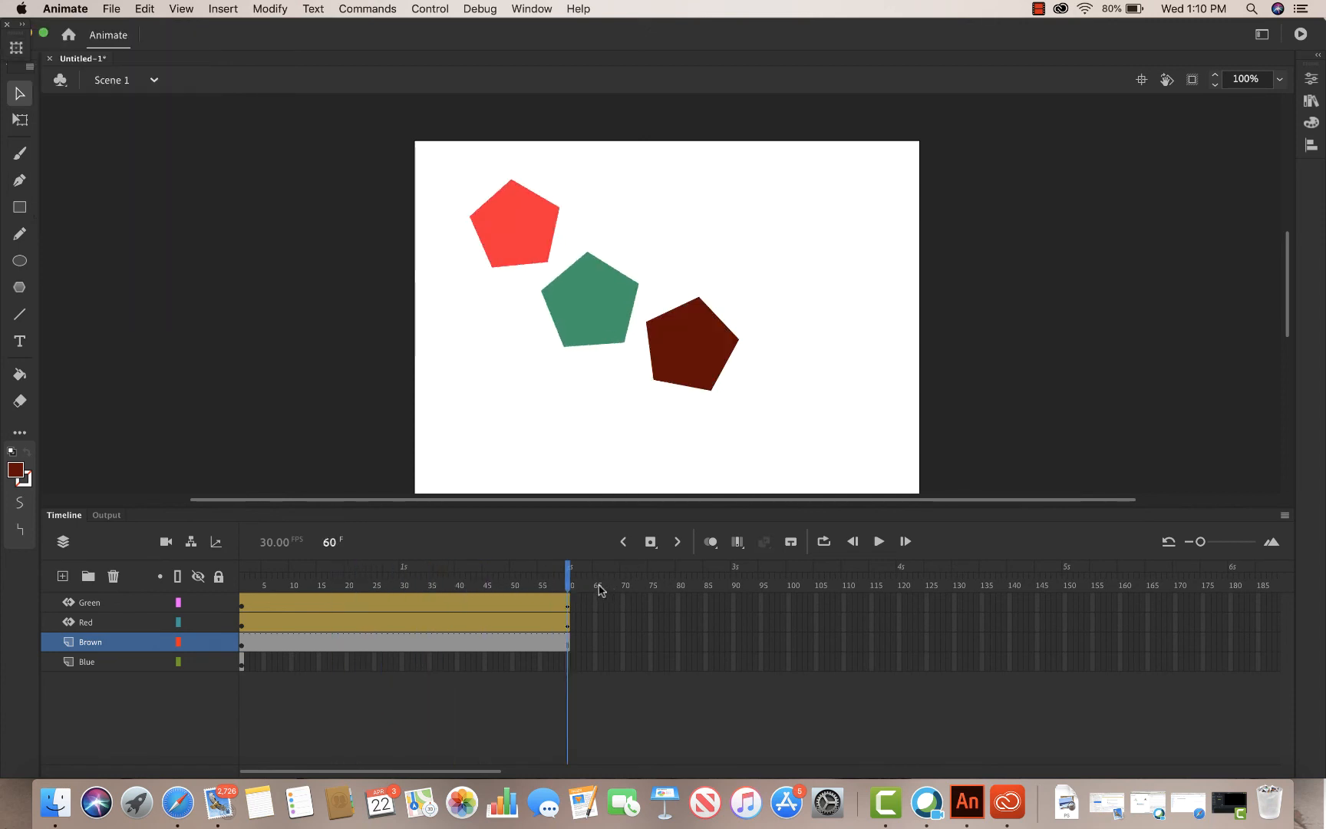
{"action": "left_click", "coordinate": [569, 634]}
{"action": "right_click", "coordinate": [563, 641]}
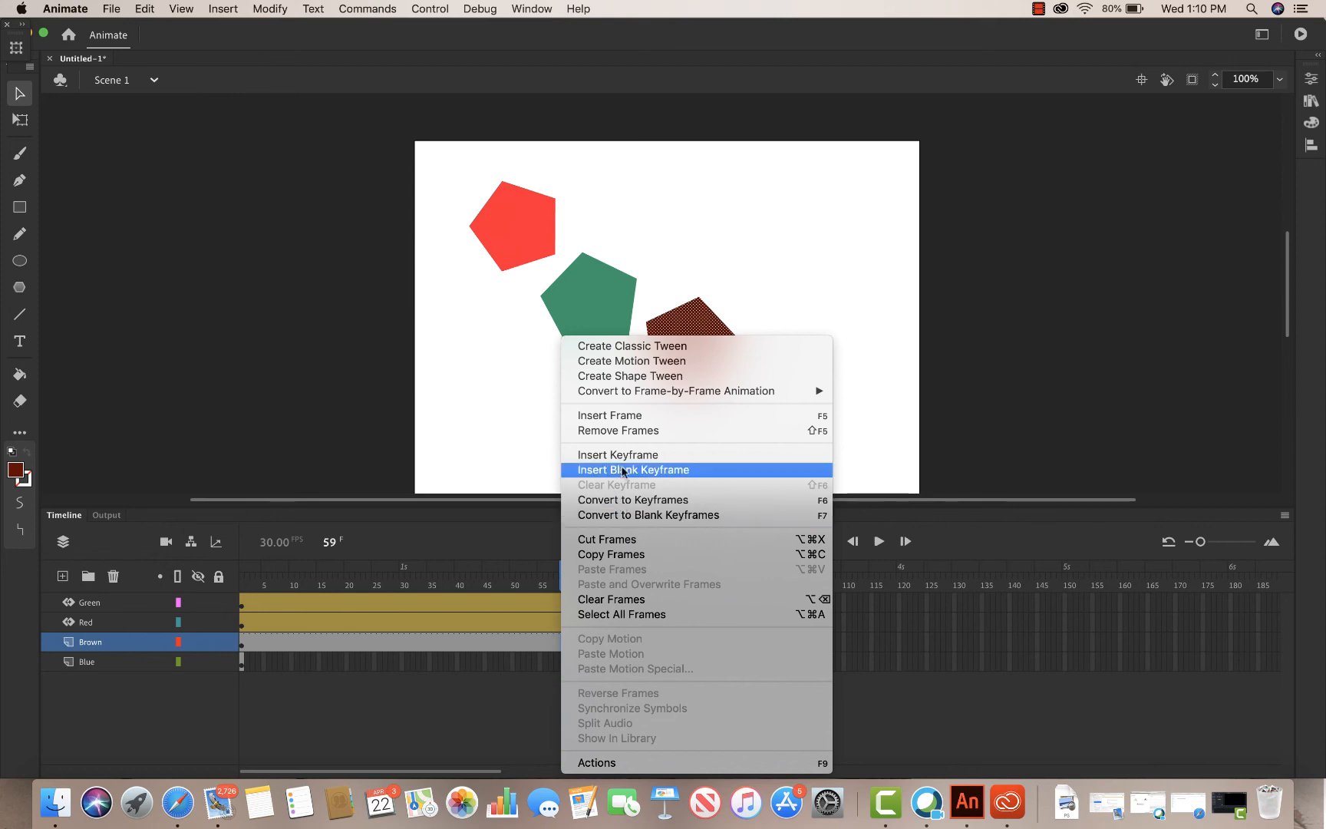
{"action": "left_click", "coordinate": [631, 361]}
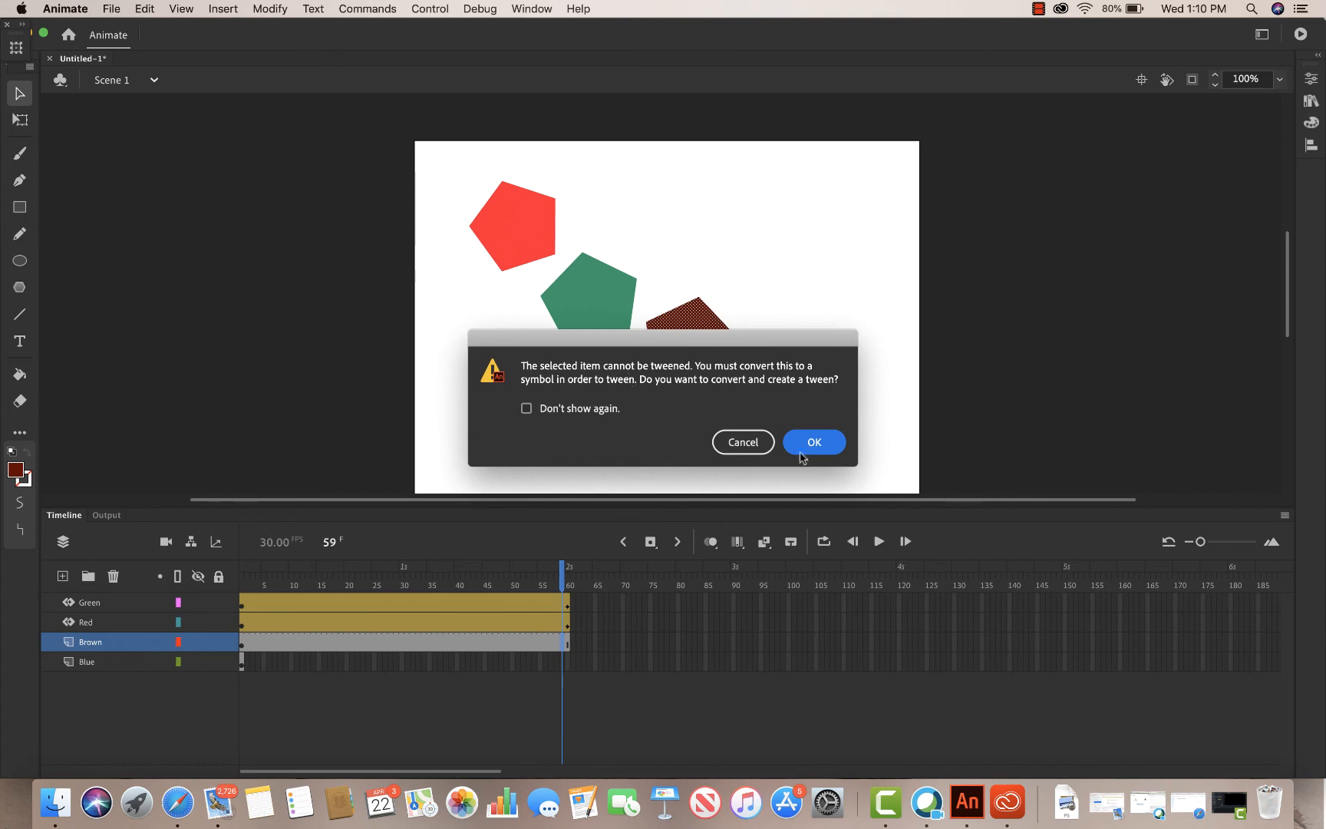
{"action": "left_click", "coordinate": [742, 443]}
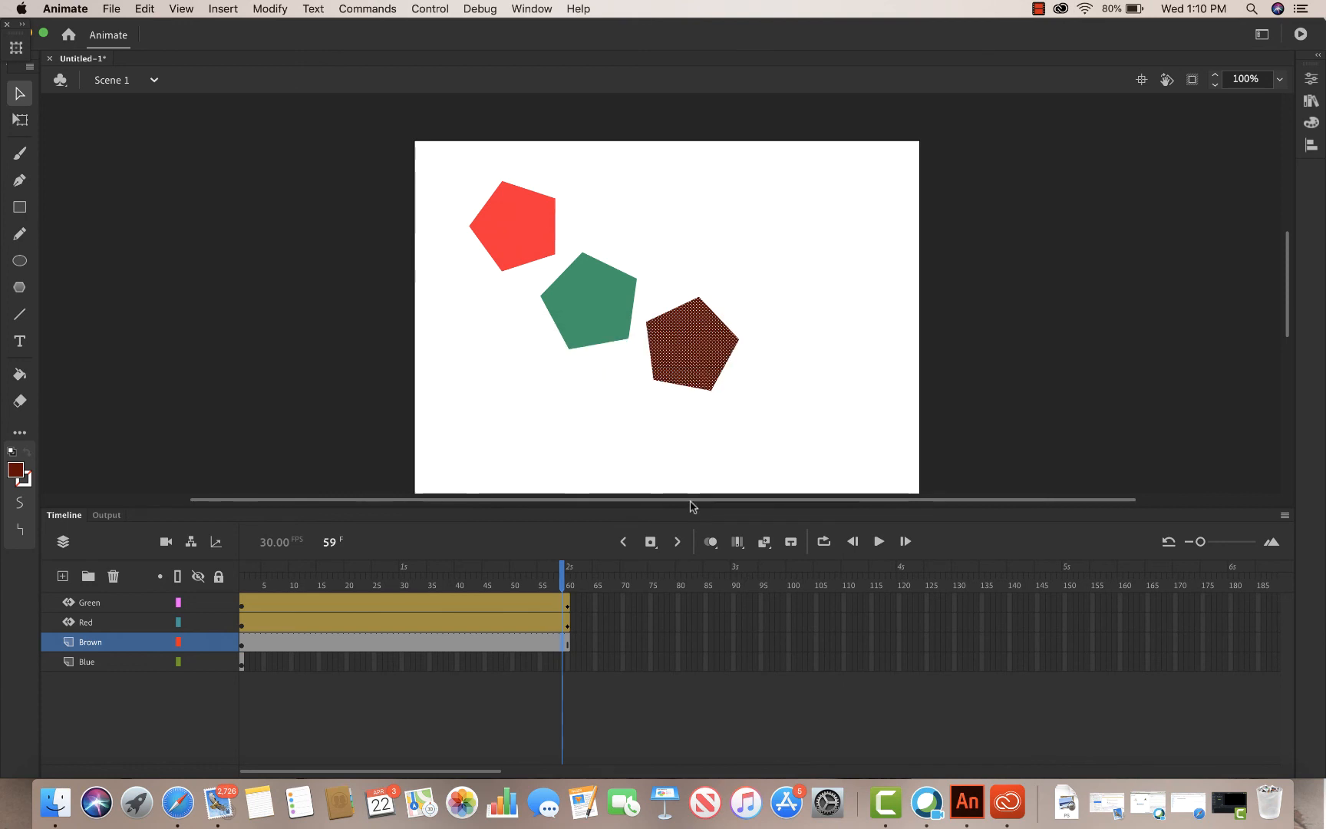
{"action": "left_click", "coordinate": [569, 584]}
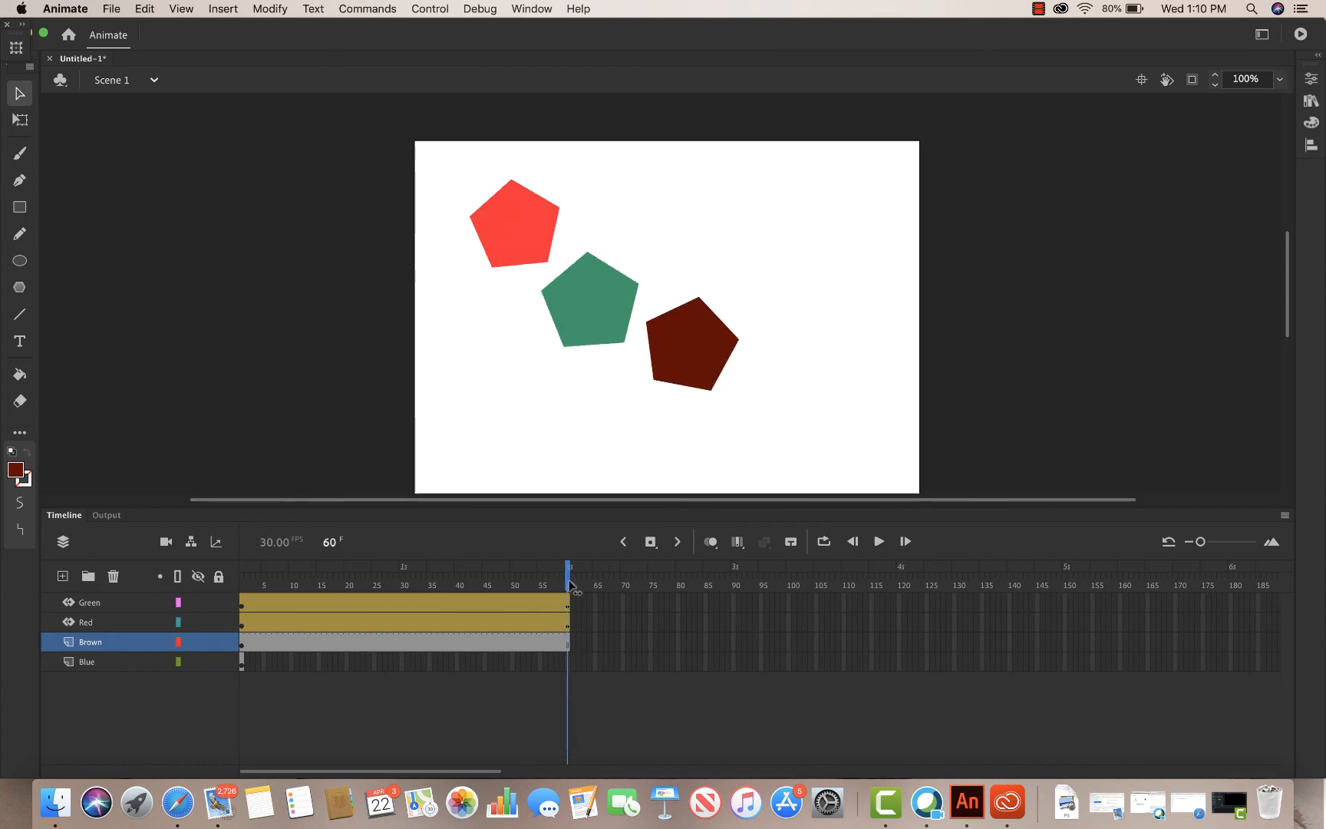
{"action": "right_click", "coordinate": [529, 639]}
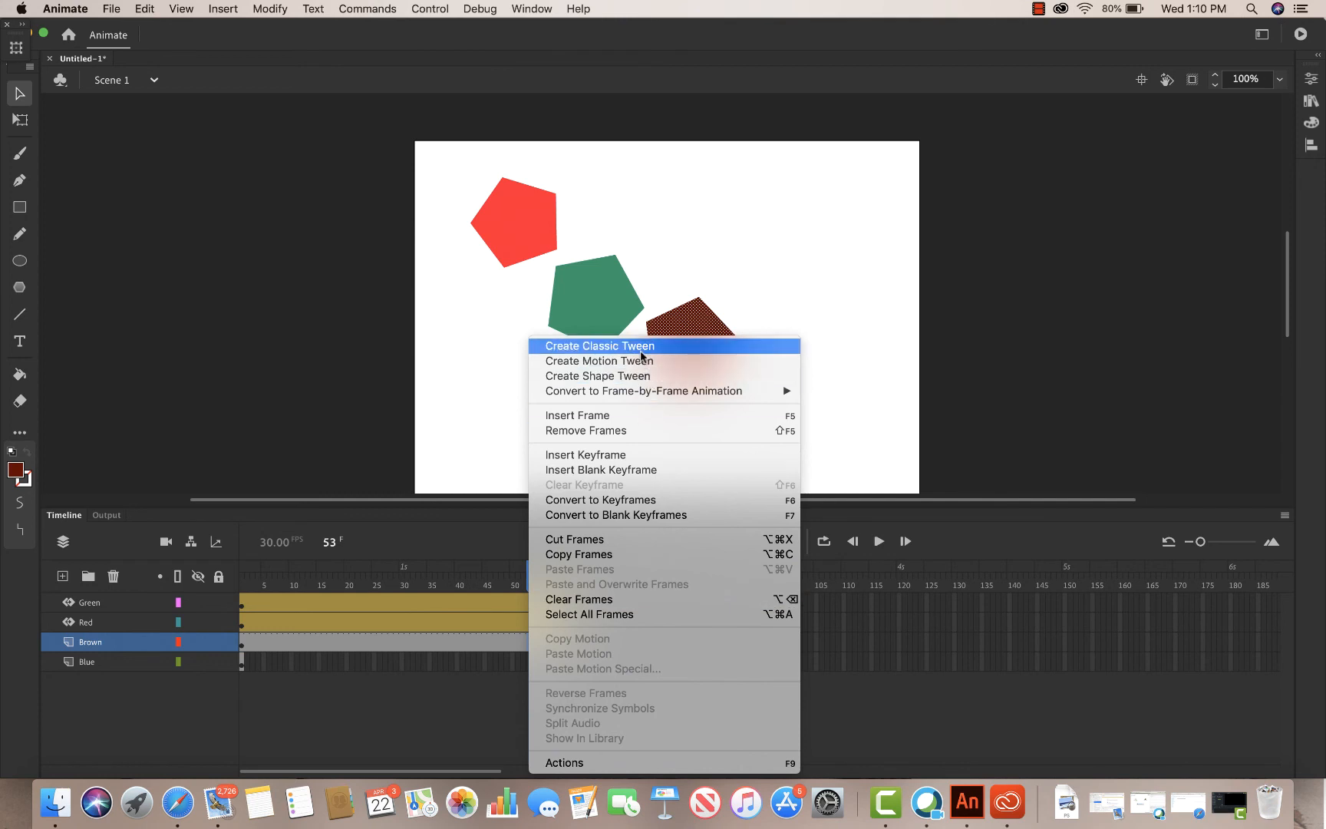
{"action": "left_click", "coordinate": [496, 543]}
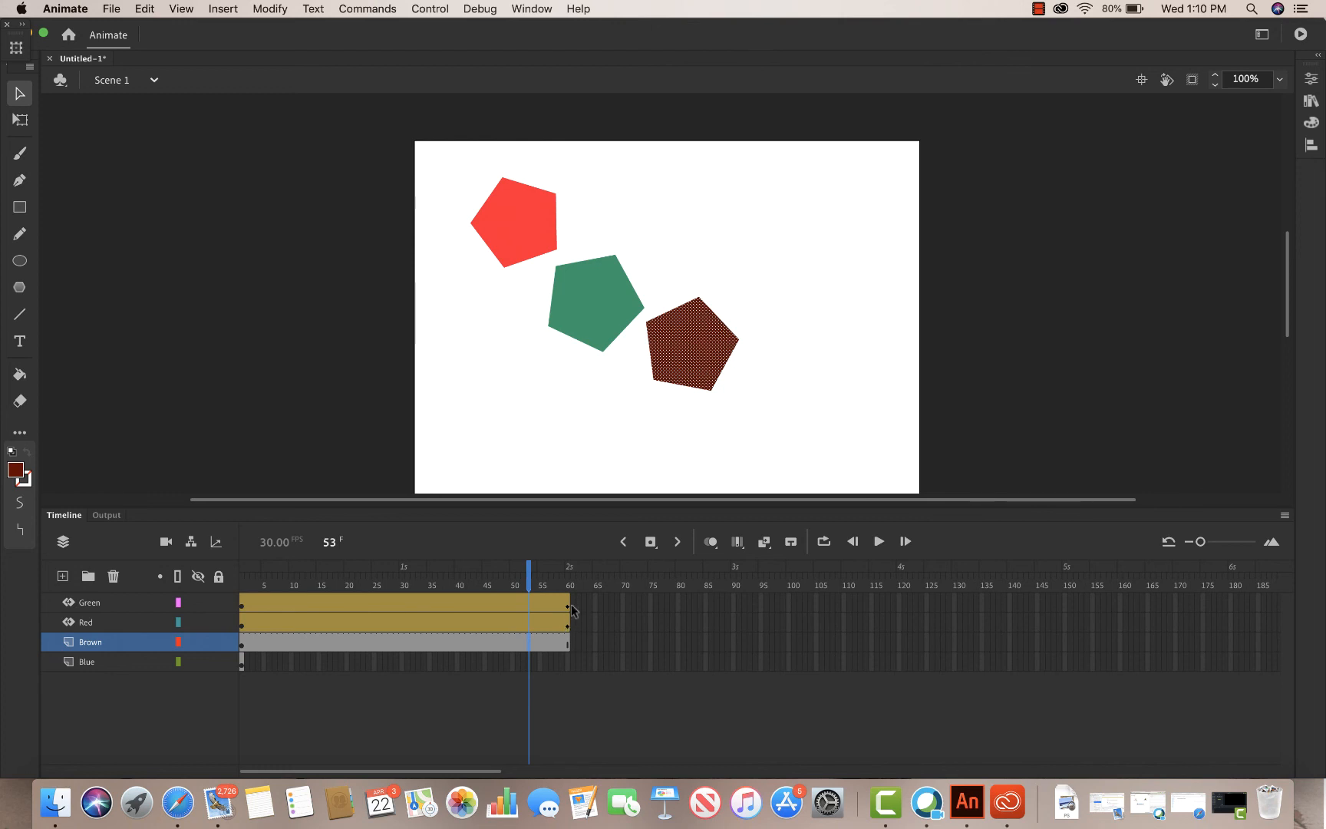
- Create a motion tween on the Brown layer and insert a Rotation keyframe at frame 60
{"action": "left_click", "coordinate": [569, 651]}
{"action": "right_click", "coordinate": [568, 646]}
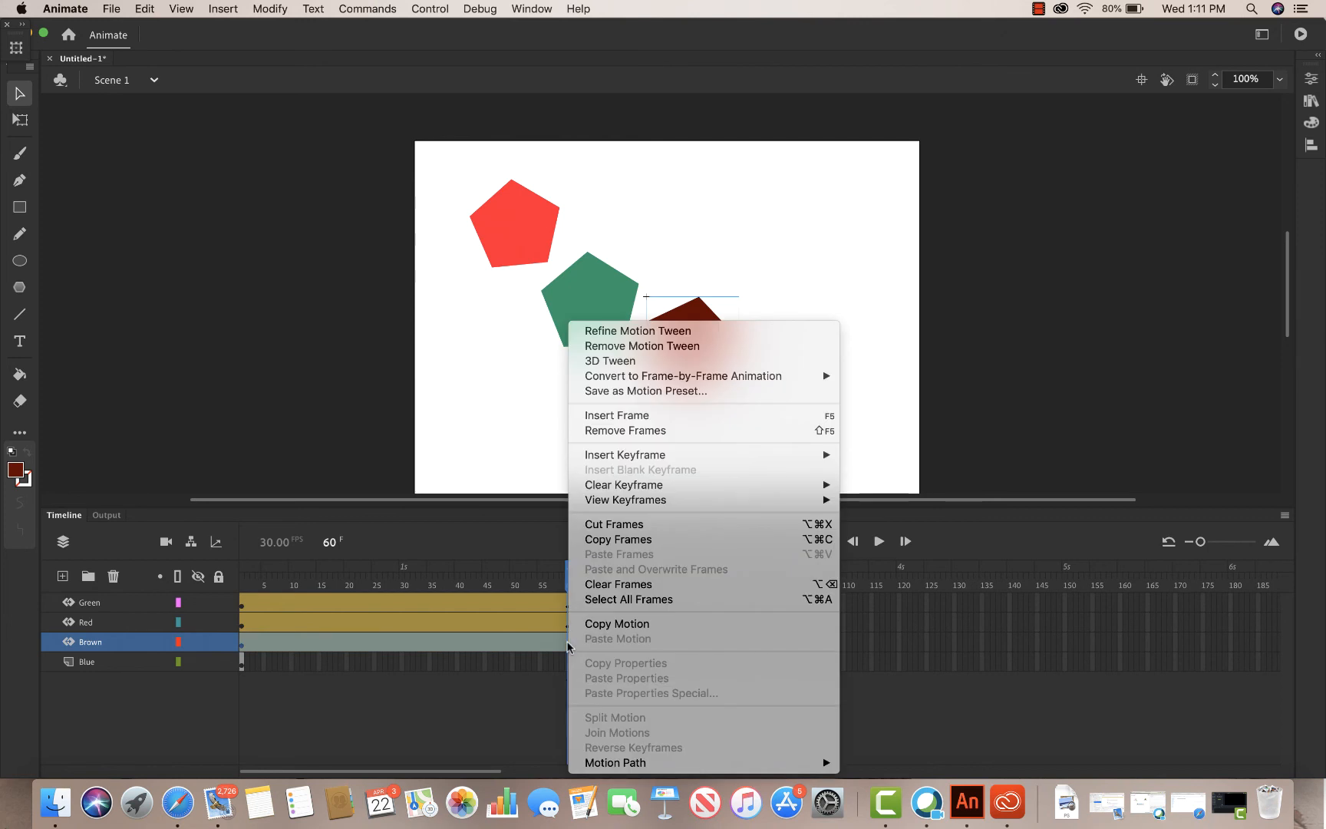
{"action": "mouse_move", "coordinate": [648, 458]}
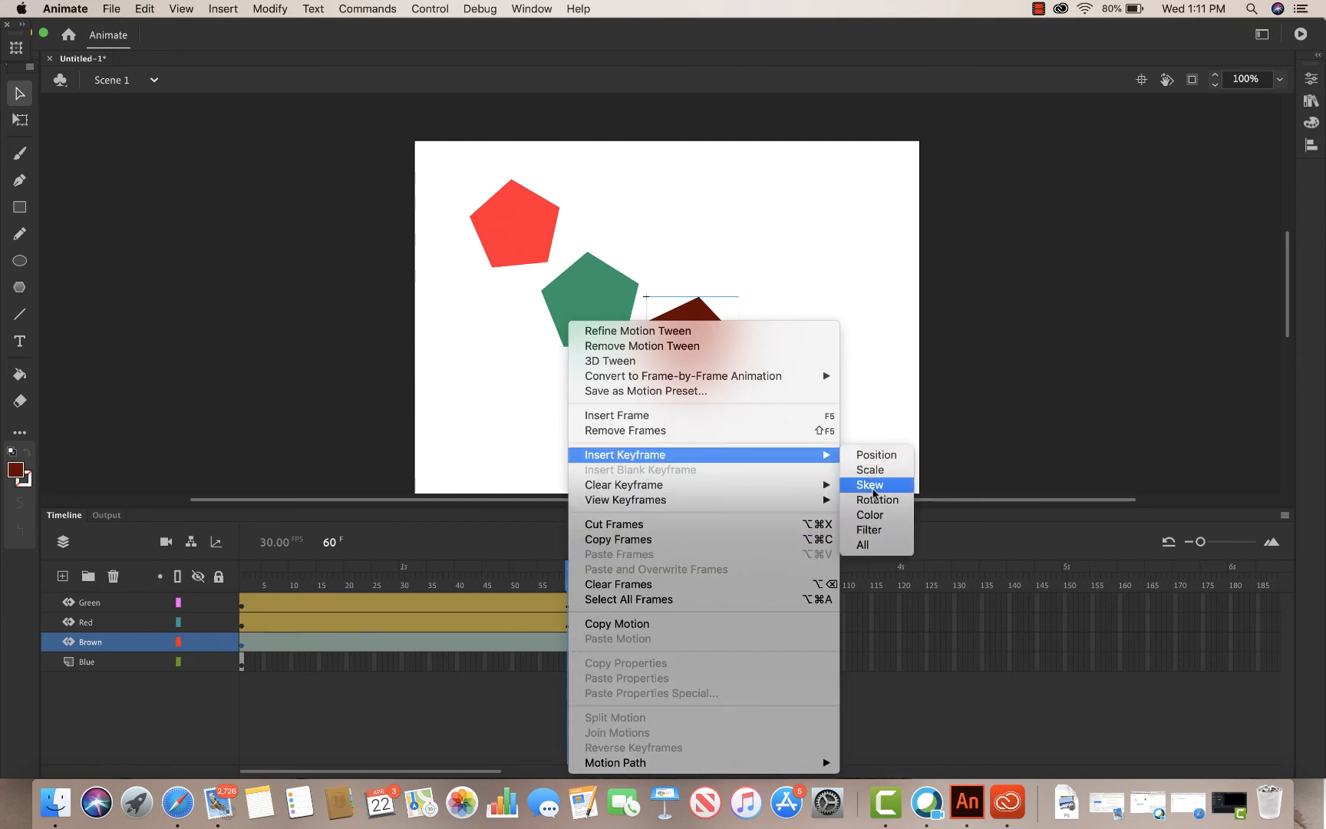
{"action": "left_click", "coordinate": [863, 500]}
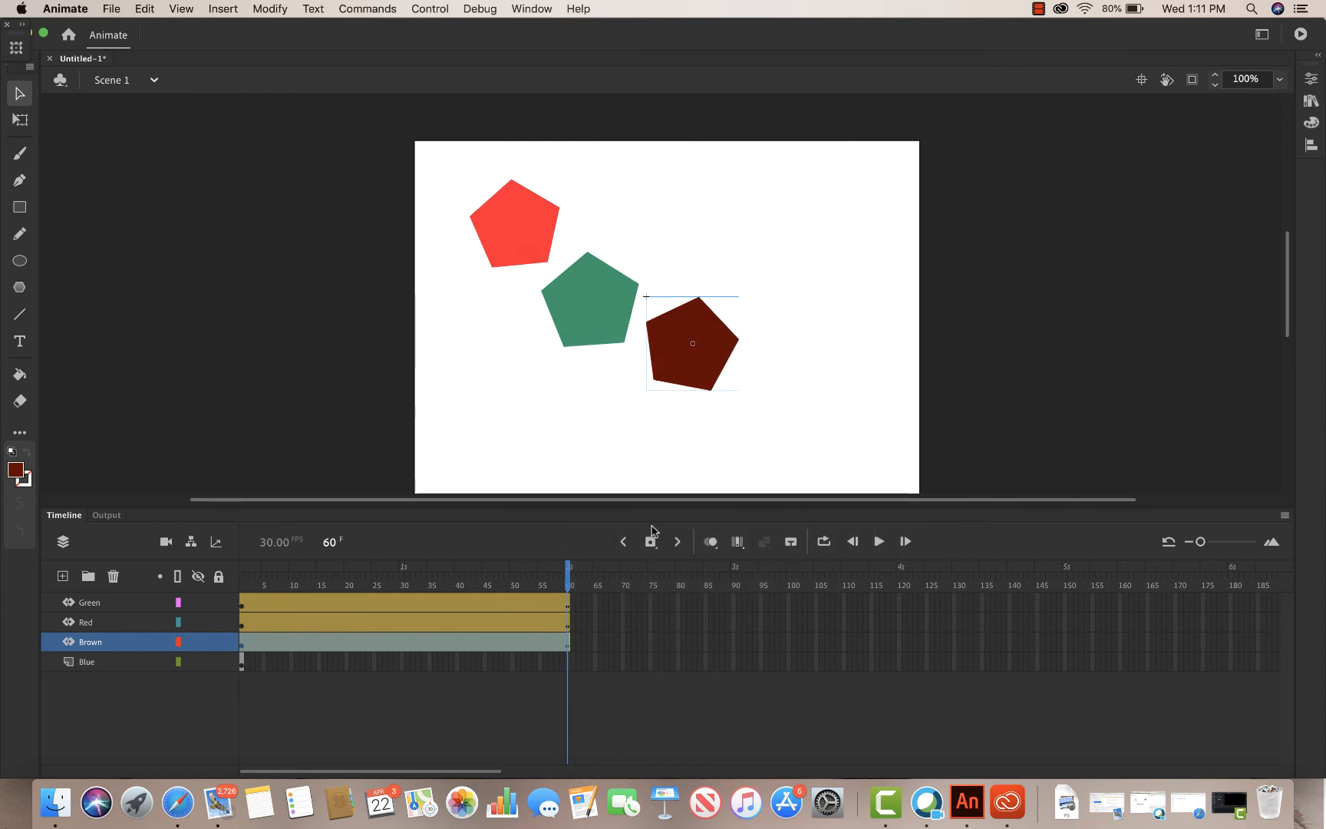
- Set the tweened brown pentagon's rotation to 1080° at frame 60 and scrub the timeline to preview the spin
{"action": "mouse_move", "coordinate": [567, 573]}
{"action": "left_mouse_down"}
{"action": "mouse_move", "coordinate": [529, 580]}
{"action": "mouse_move", "coordinate": [568, 576]}
{"action": "left_mouse_up"}
{"action": "left_click", "coordinate": [568, 577]}
{"action": "key", "text": "super+t"}
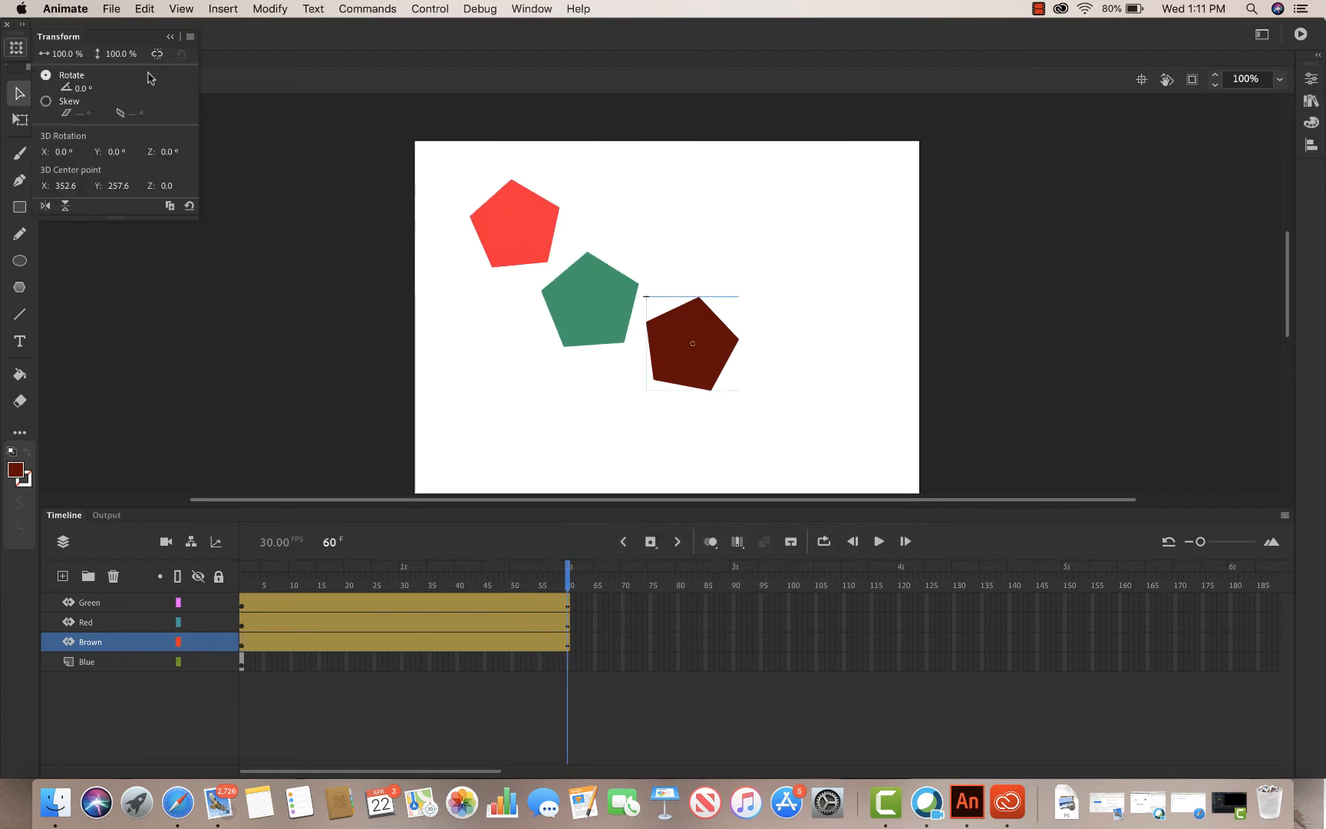
{"action": "left_click", "coordinate": [83, 89]}
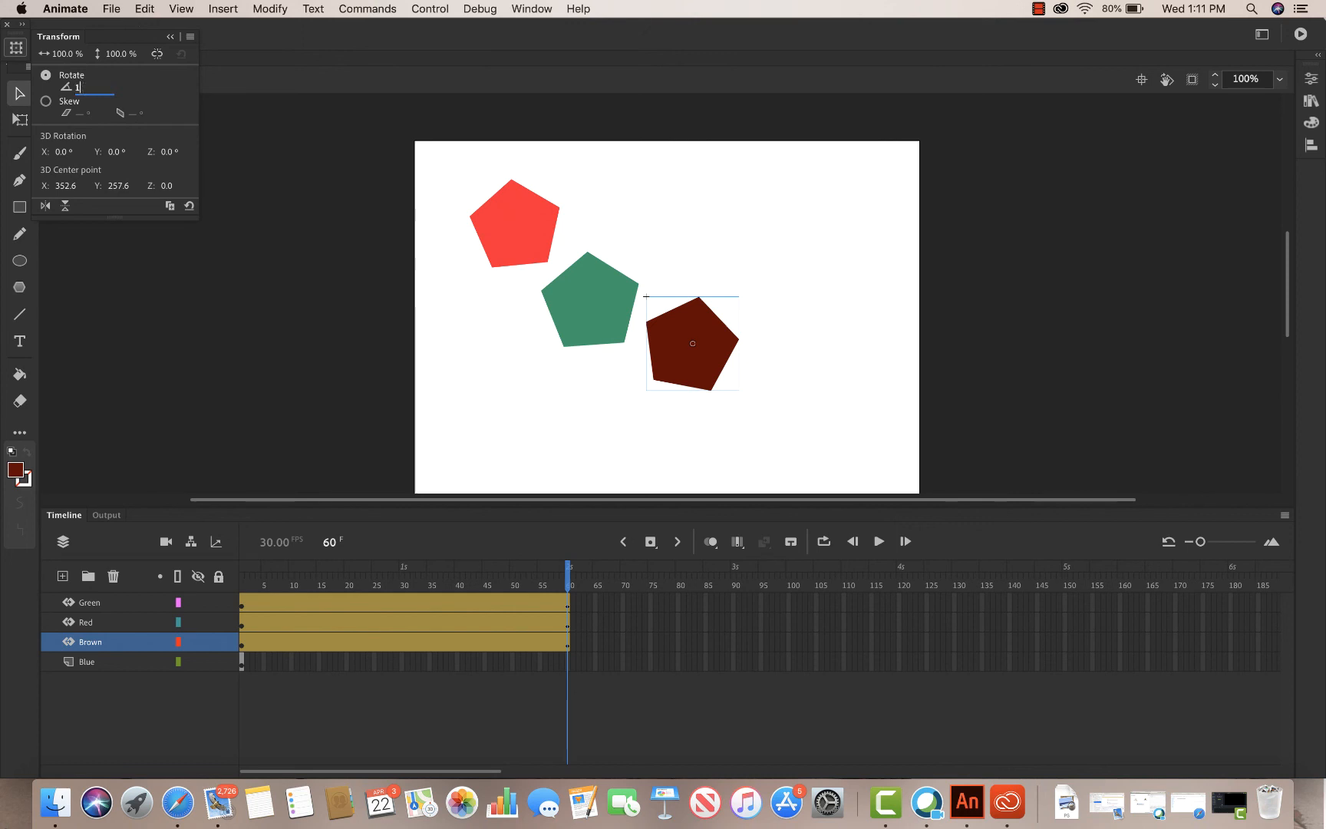
{"action": "type", "text": "1080"}
{"action": "key", "text": "Tab"}
{"action": "mouse_move", "coordinate": [568, 584]}
{"action": "left_mouse_down"}
{"action": "mouse_move", "coordinate": [290, 585]}
{"action": "mouse_move", "coordinate": [580, 573]}
{"action": "left_mouse_up"}
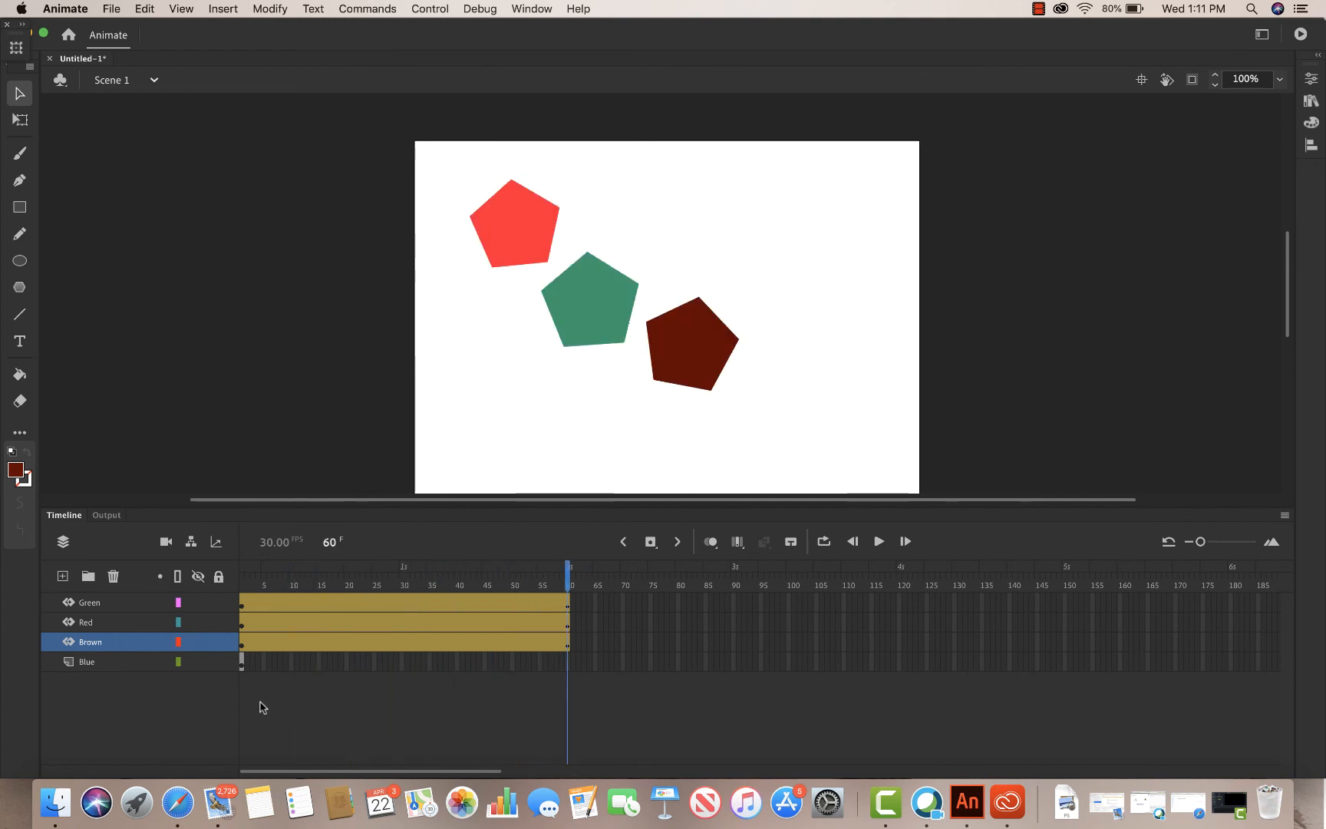
- Extend the Blue layer to frame 60 and create a motion tween on it, converting its rectangle to a symbol
{"action": "left_click", "coordinate": [569, 661]}
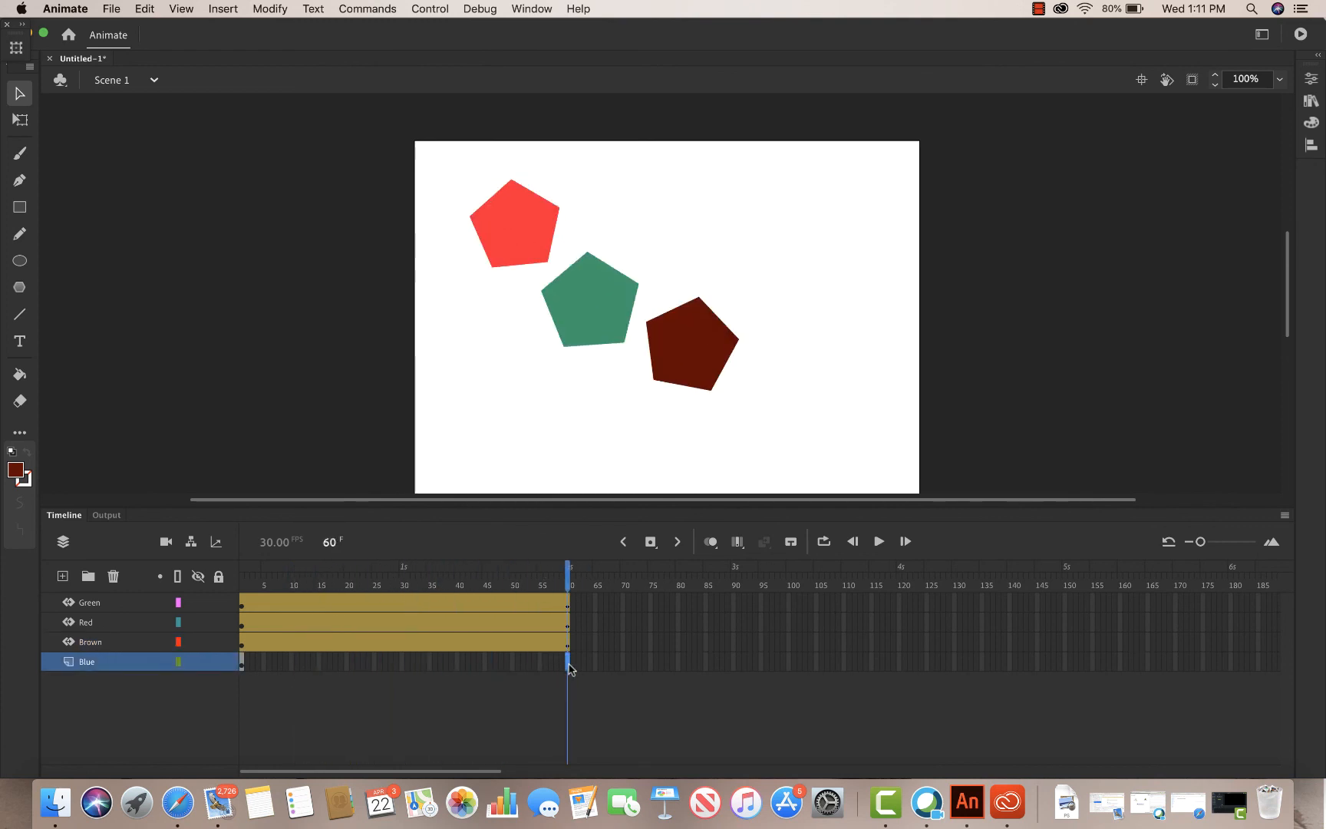
{"action": "right_click", "coordinate": [569, 661]}
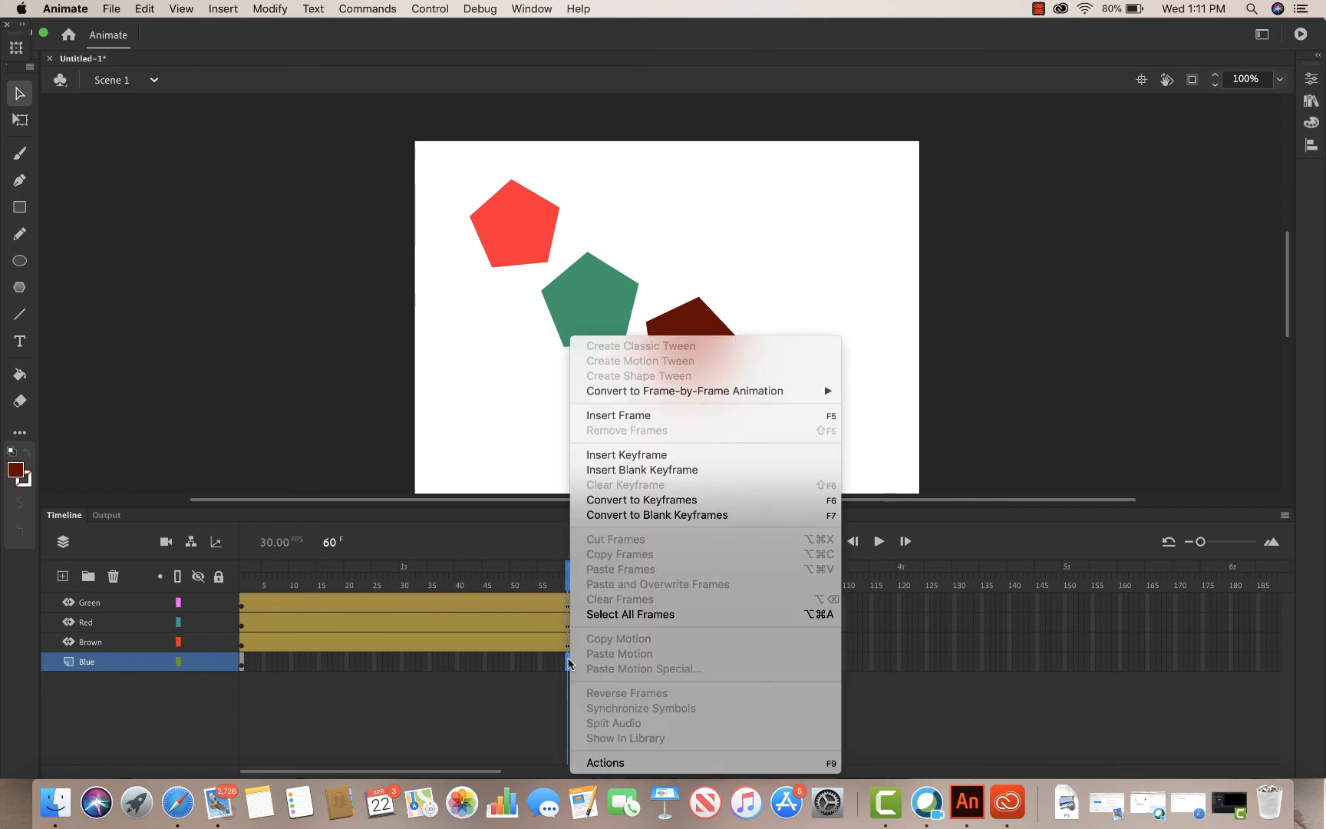
{"action": "left_click", "coordinate": [622, 415]}
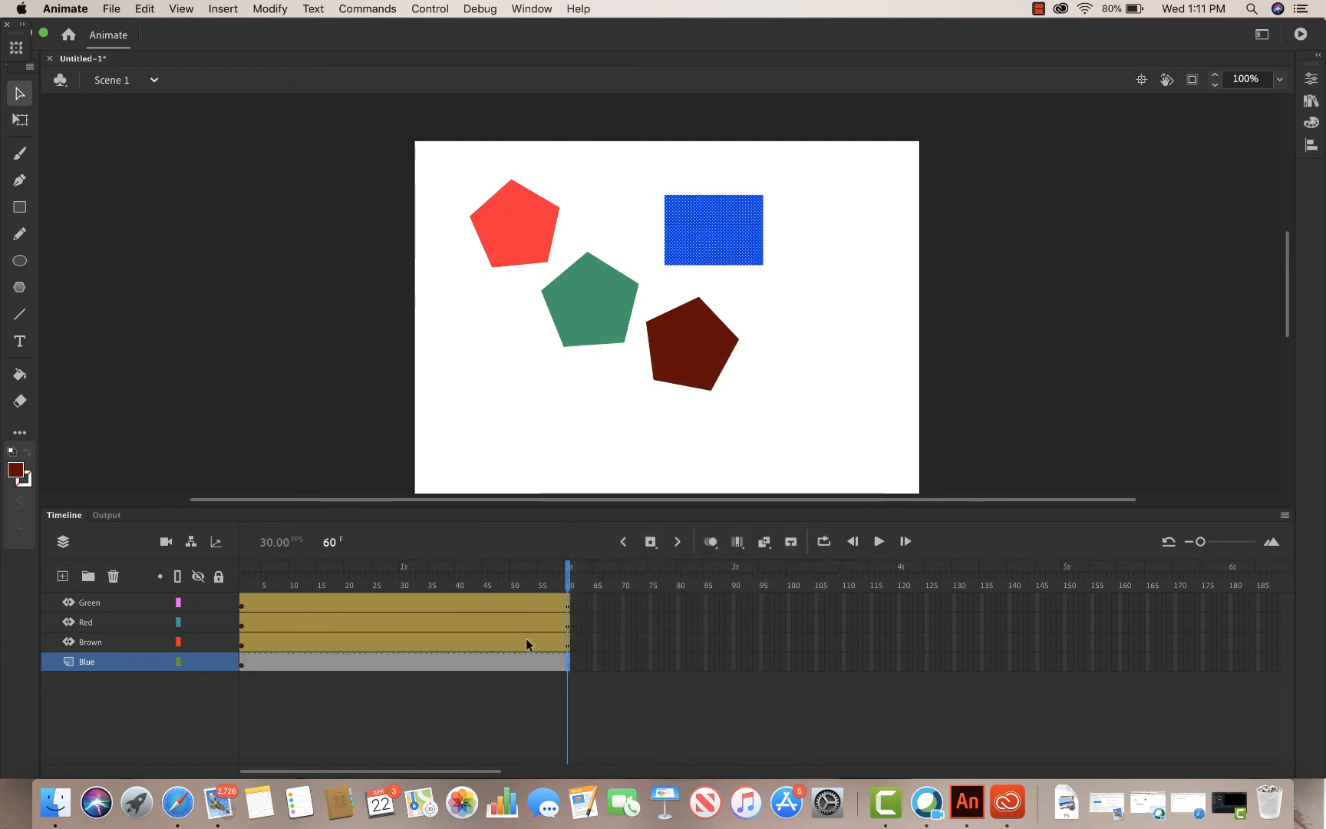
{"action": "right_click", "coordinate": [513, 665]}
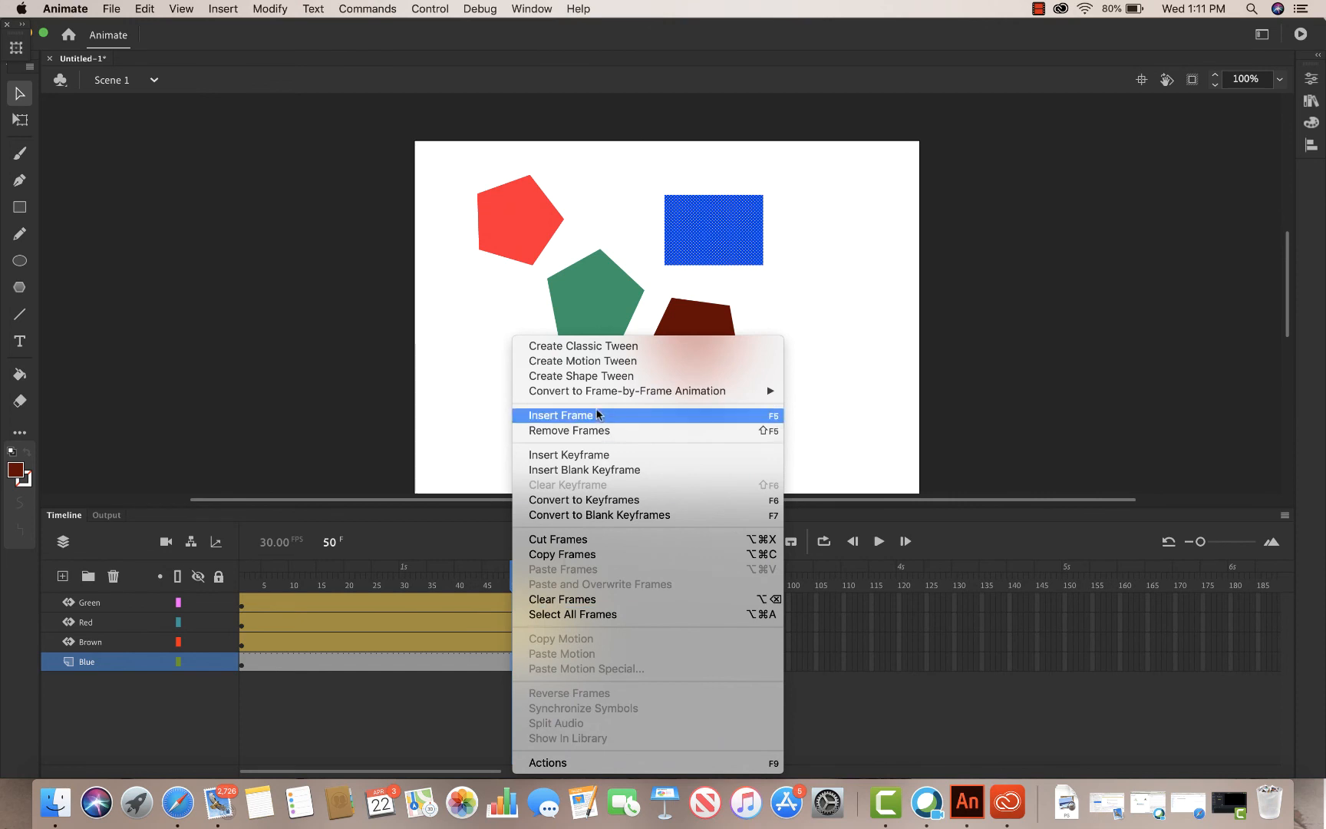
{"action": "left_click", "coordinate": [602, 360]}
{"action": "key", "text": "Return"}
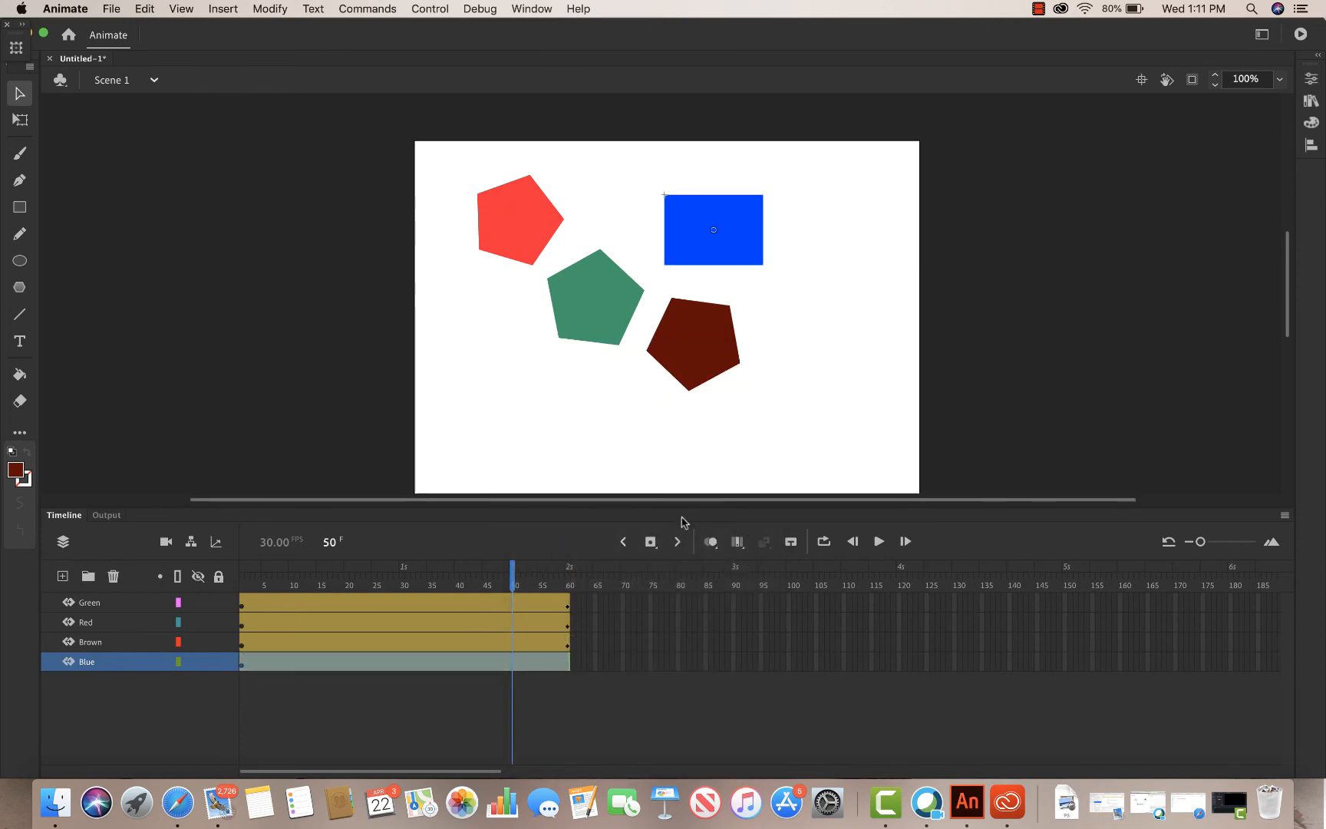
- Insert a Rotation keyframe at frame 60 of the Blue layer's motion tween
{"action": "right_click", "coordinate": [567, 664]}
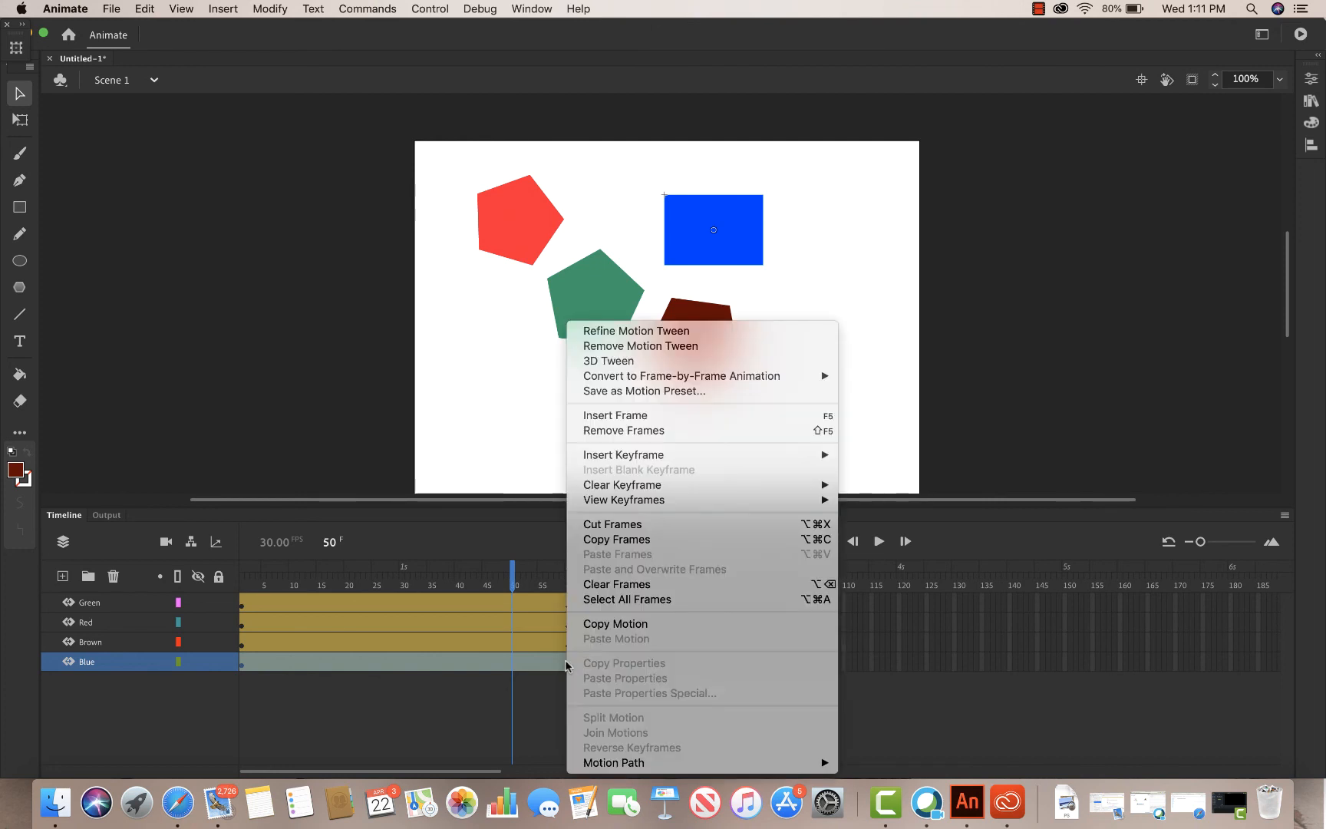
{"action": "left_click", "coordinate": [527, 586]}
{"action": "left_click_drag", "start_coordinate": [526, 580], "coordinate": [571, 573]}
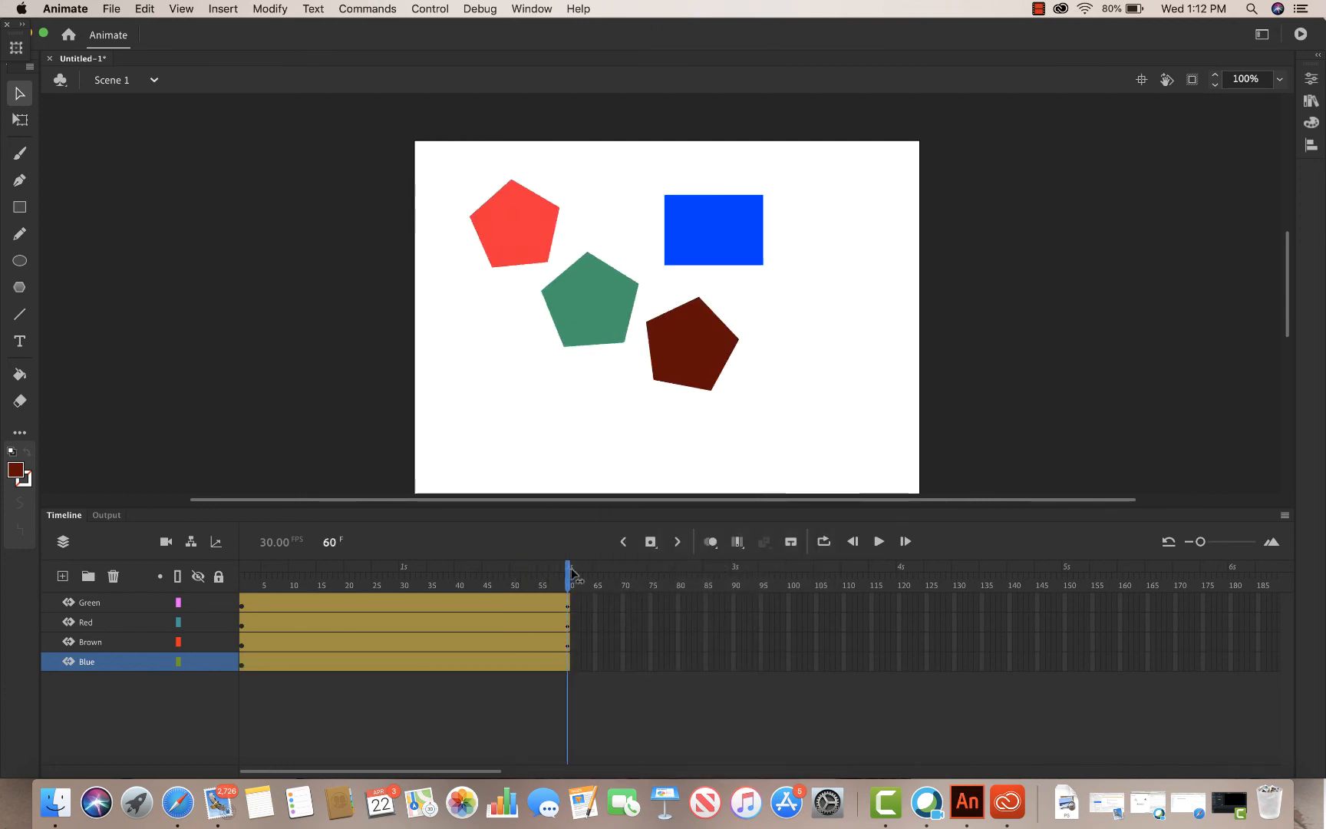
{"action": "right_click", "coordinate": [569, 665]}
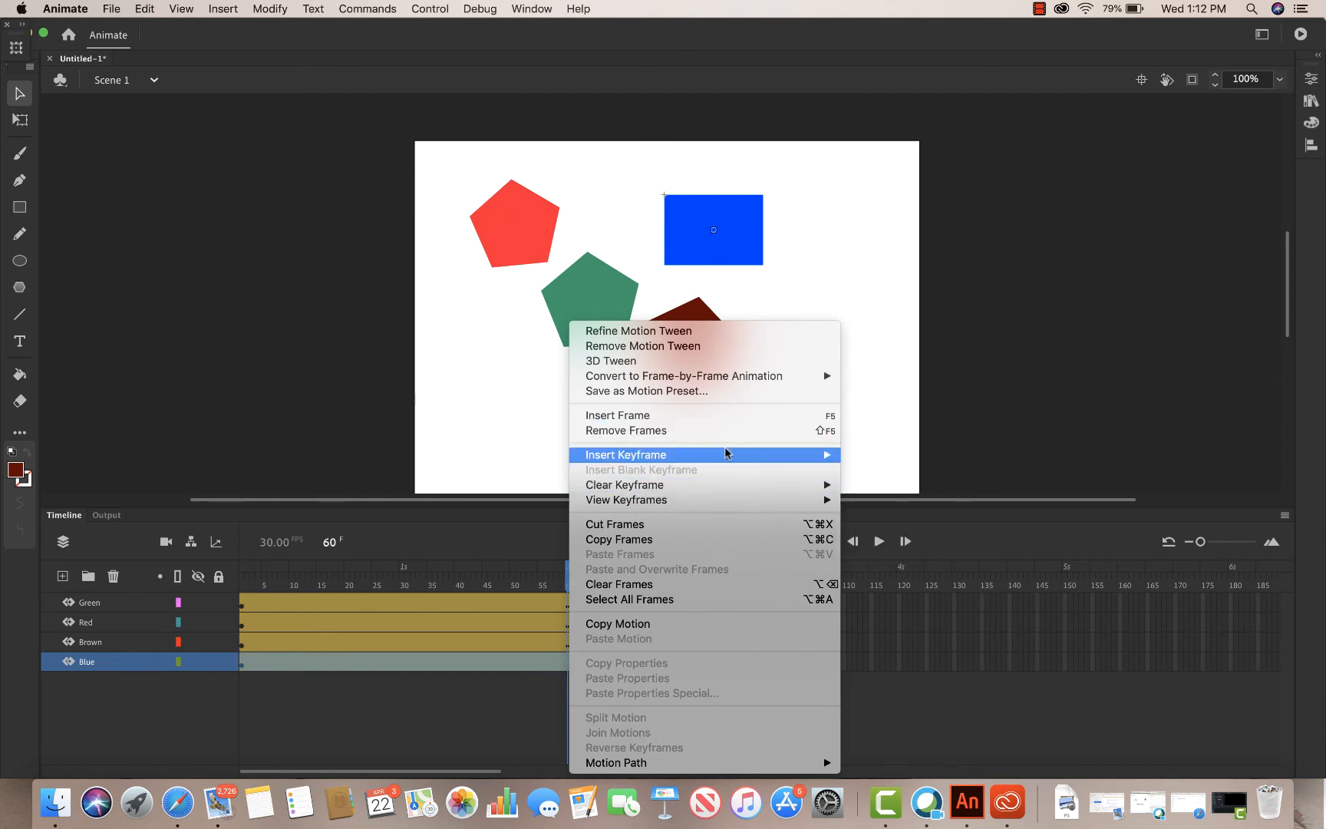
{"action": "mouse_move", "coordinate": [821, 454]}
{"action": "left_click", "coordinate": [871, 499]}
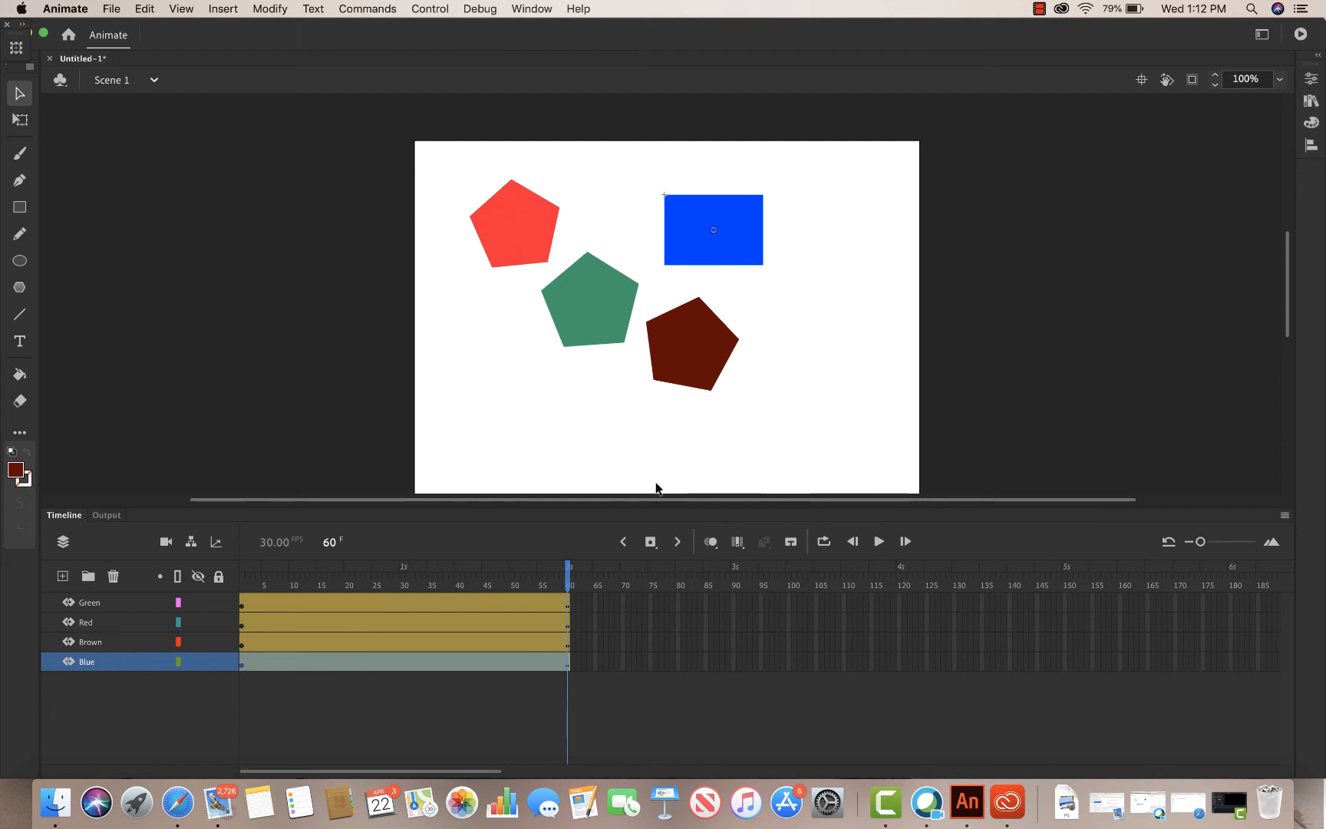
- Set the tweened blue rectangle's rotation to 360° at frame 60 and play the whole animation from frame 1
{"action": "key", "text": "super+t"}
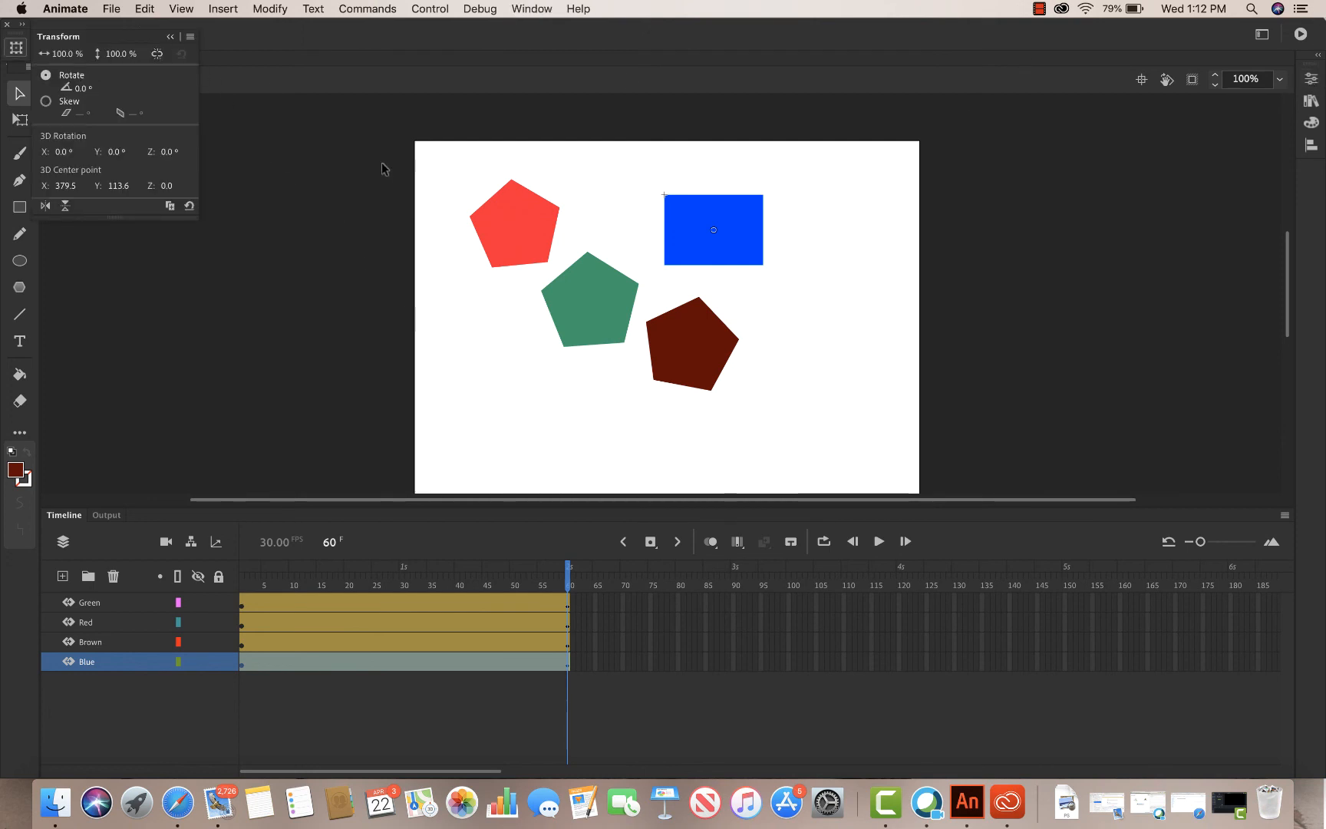
{"action": "left_click", "coordinate": [80, 89]}
{"action": "type", "text": "360"}
{"action": "key", "text": "Tab"}
{"action": "left_click", "coordinate": [285, 316]}
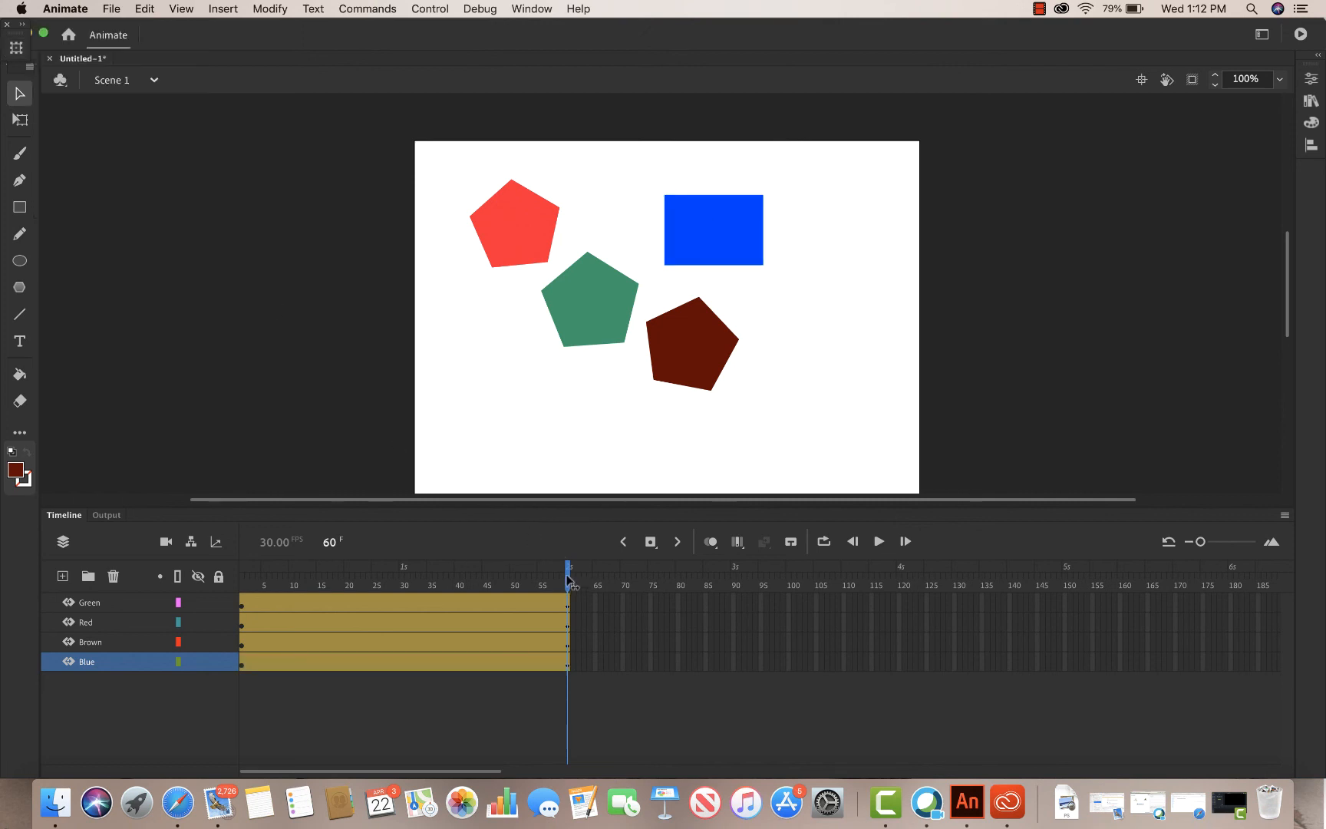
{"action": "left_click_drag", "start_coordinate": [568, 583], "coordinate": [219, 587]}
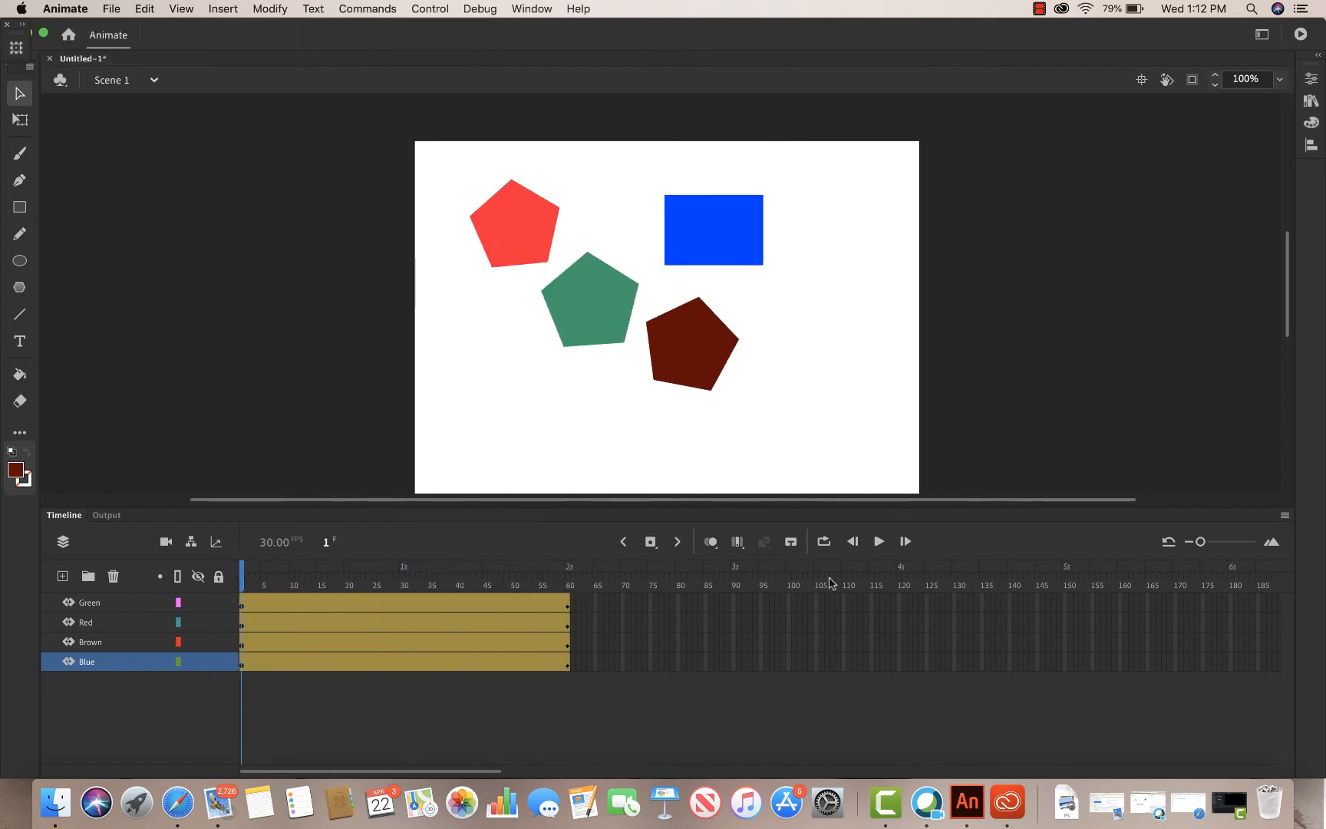
{"action": "left_click", "coordinate": [879, 541]}
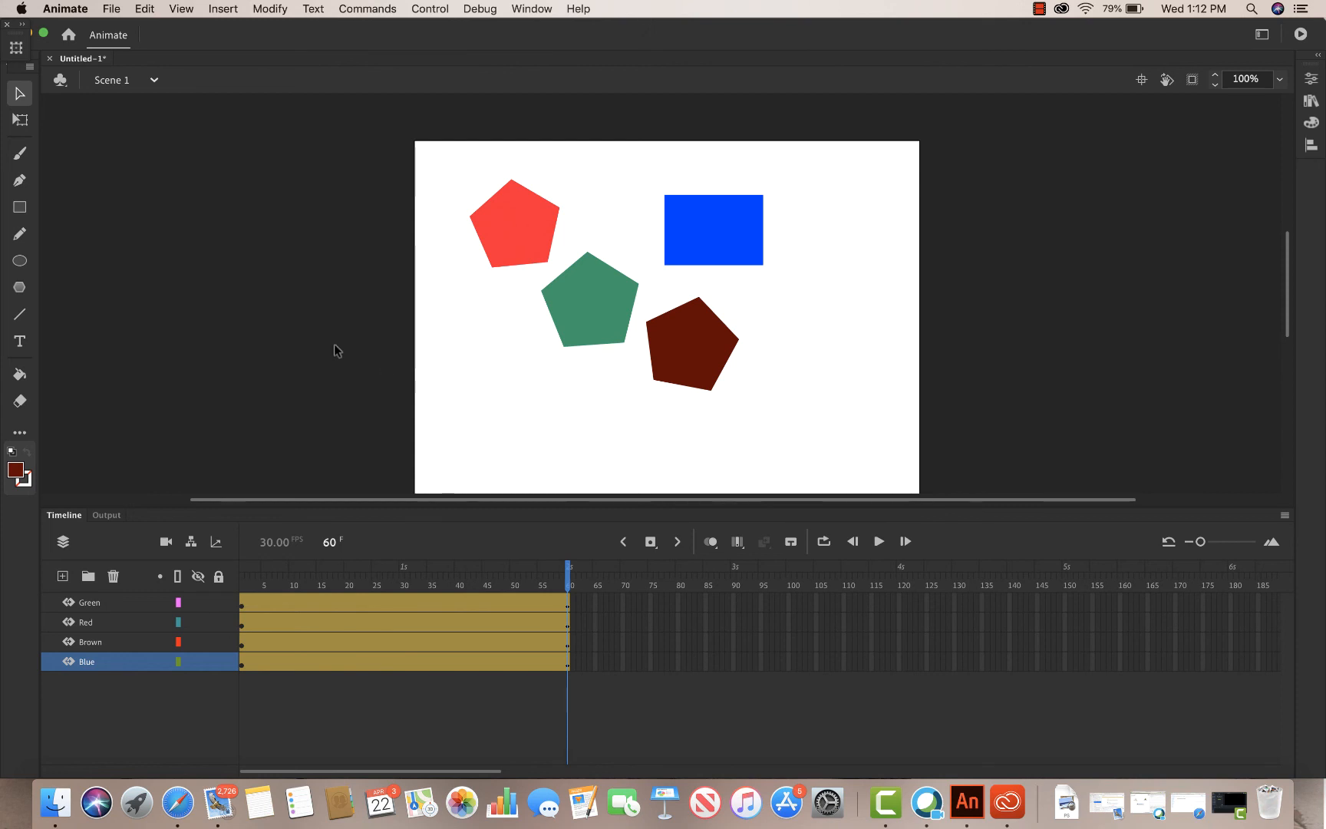
- Save the document as Gears.fla in the Documents folder
{"action": "left_click", "coordinate": [112, 9]}
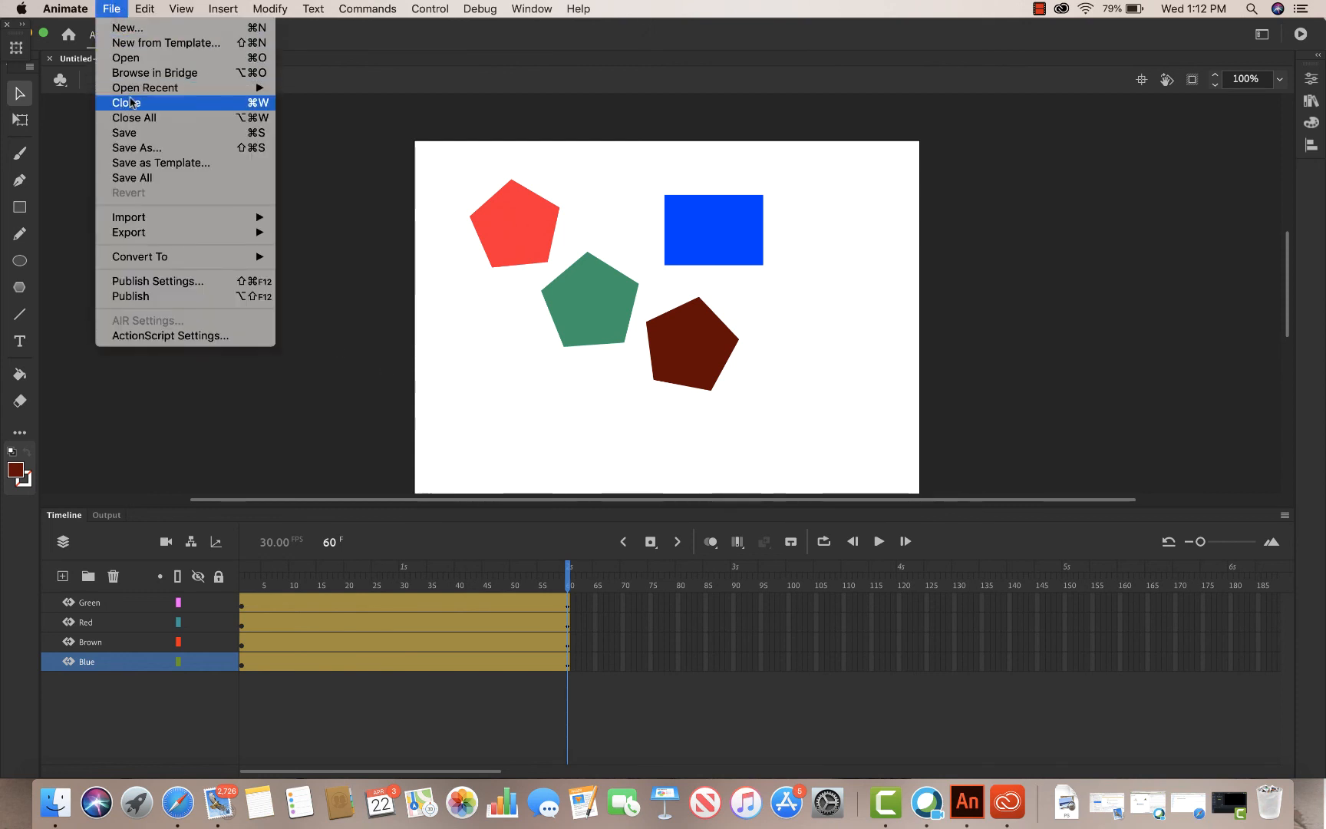
{"action": "left_click", "coordinate": [129, 132]}
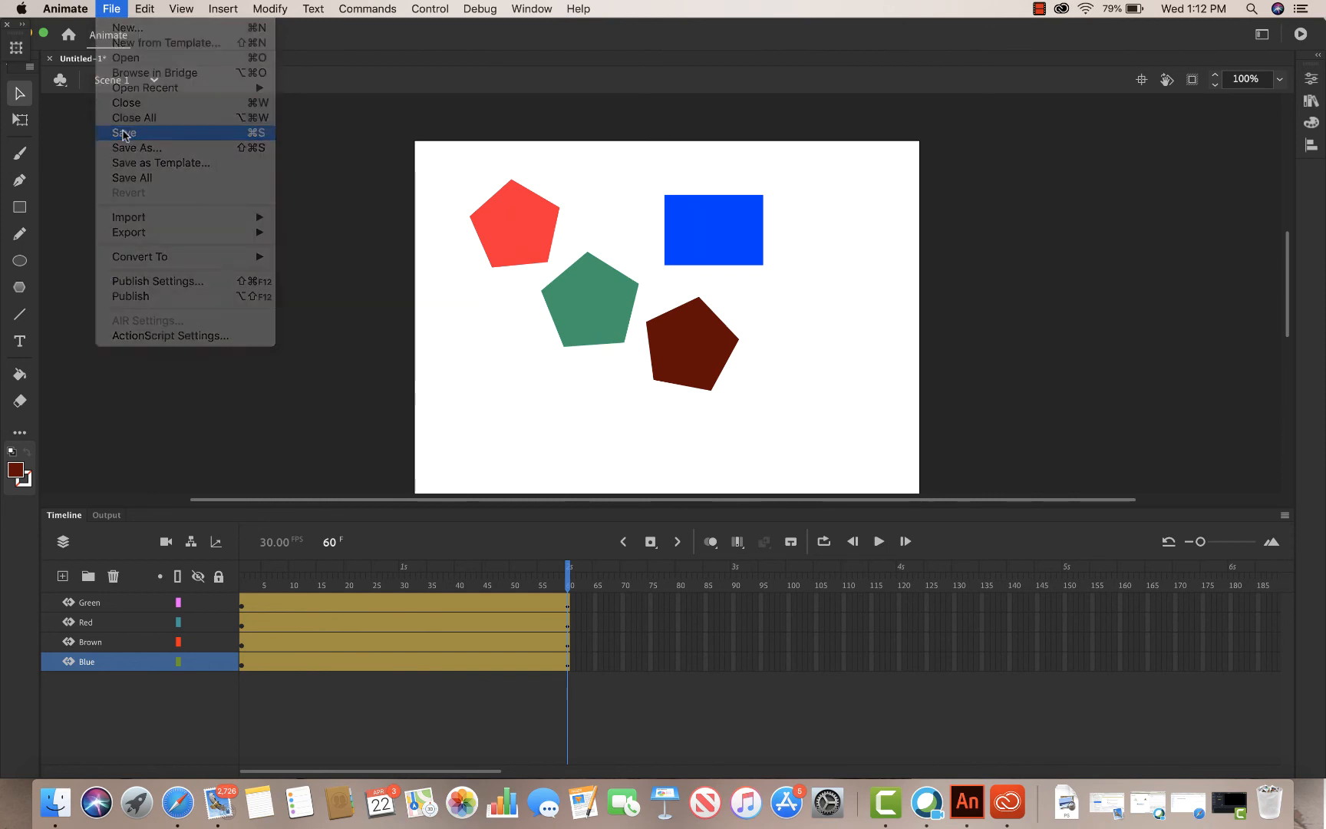
{"action": "type", "text": "Gear"}
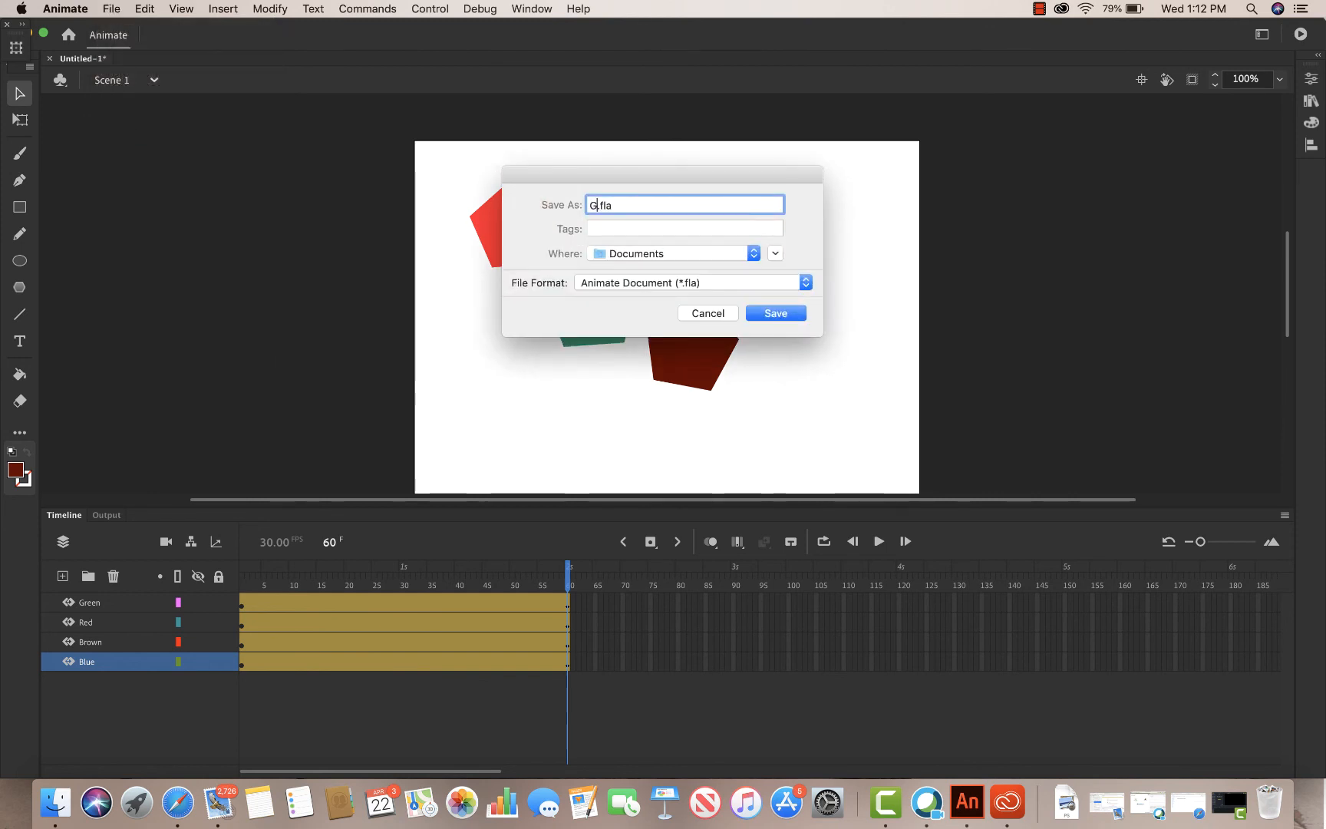
{"action": "type", "text": "s"}
{"action": "key", "text": "Return"}
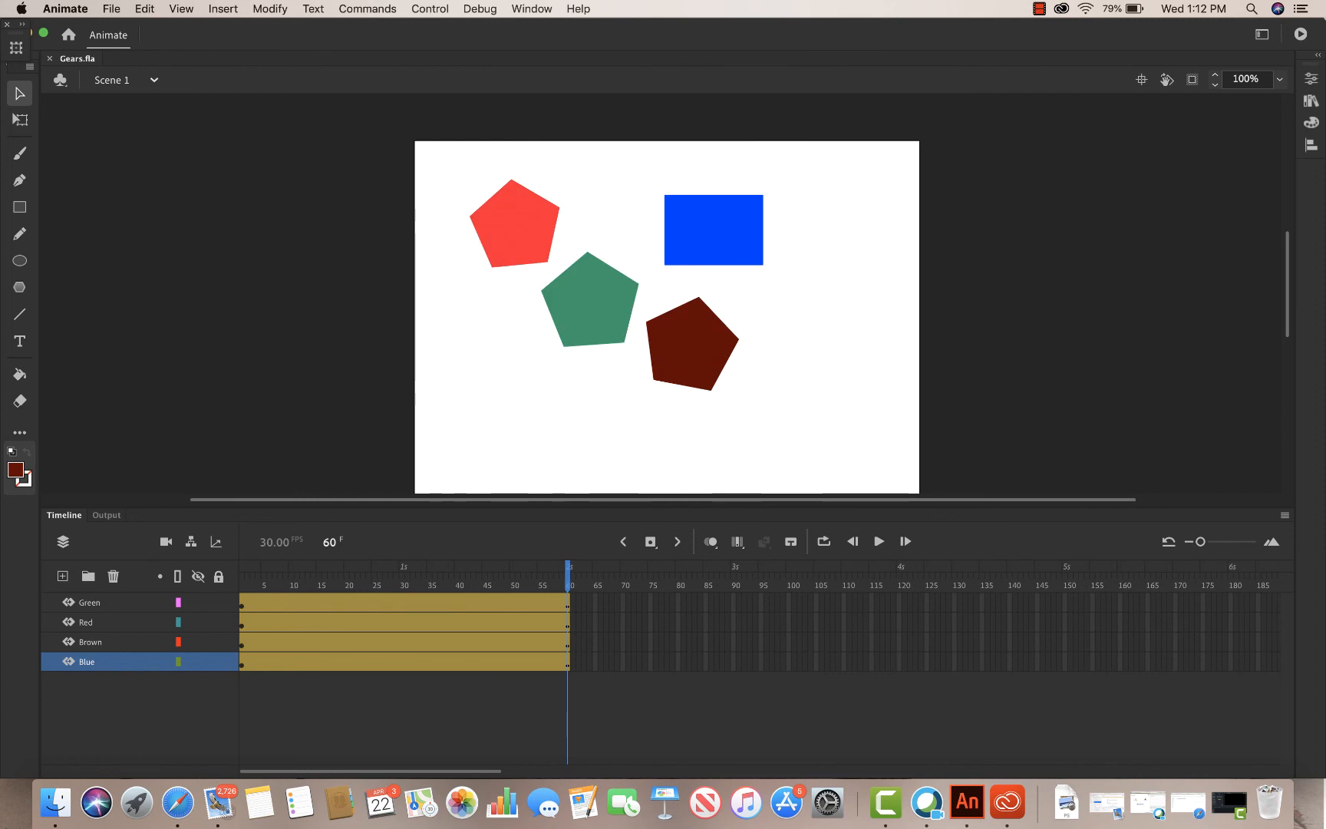
- Export the animation as an animated GIF named Gears.gif in the Documents folder, with Transparency switched off
{"action": "left_click", "coordinate": [103, 10]}
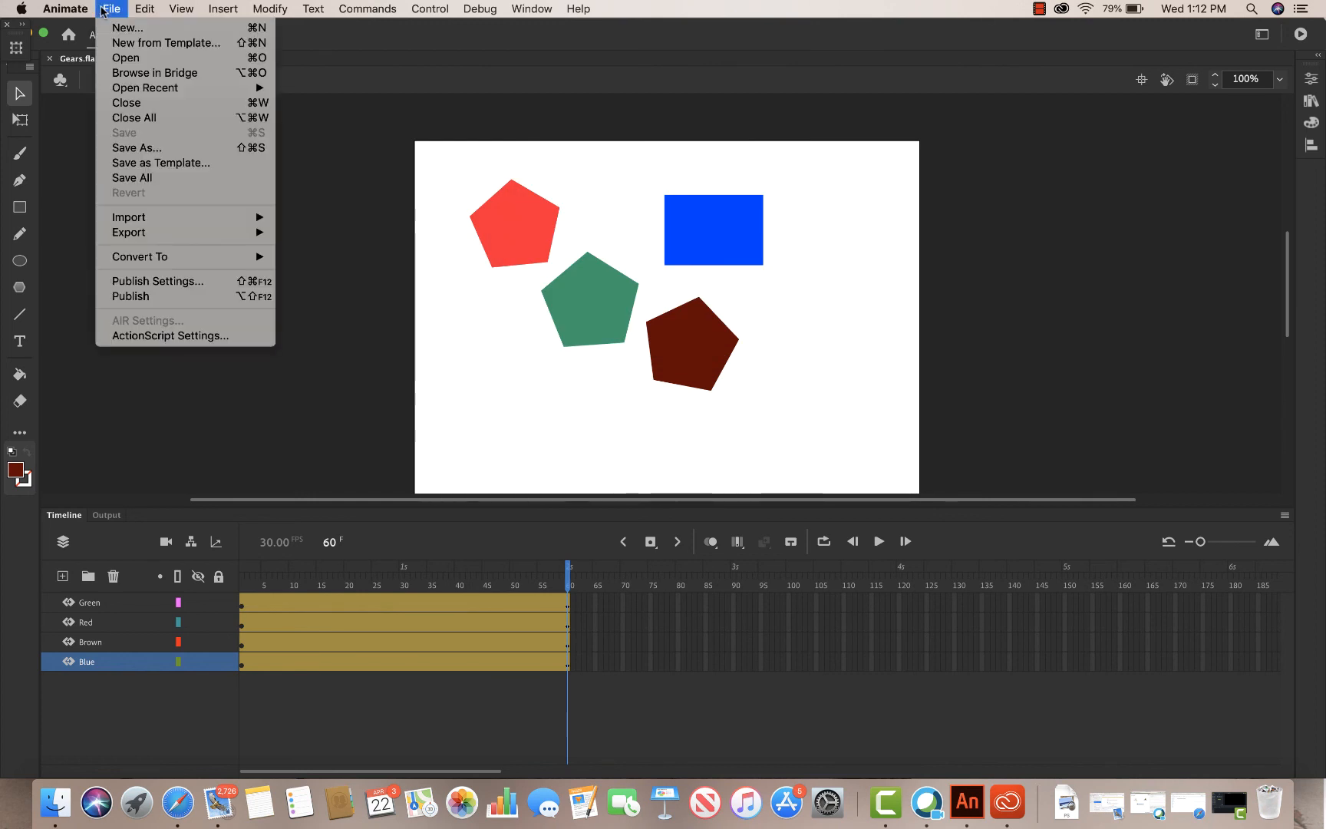
{"action": "mouse_move", "coordinate": [173, 234]}
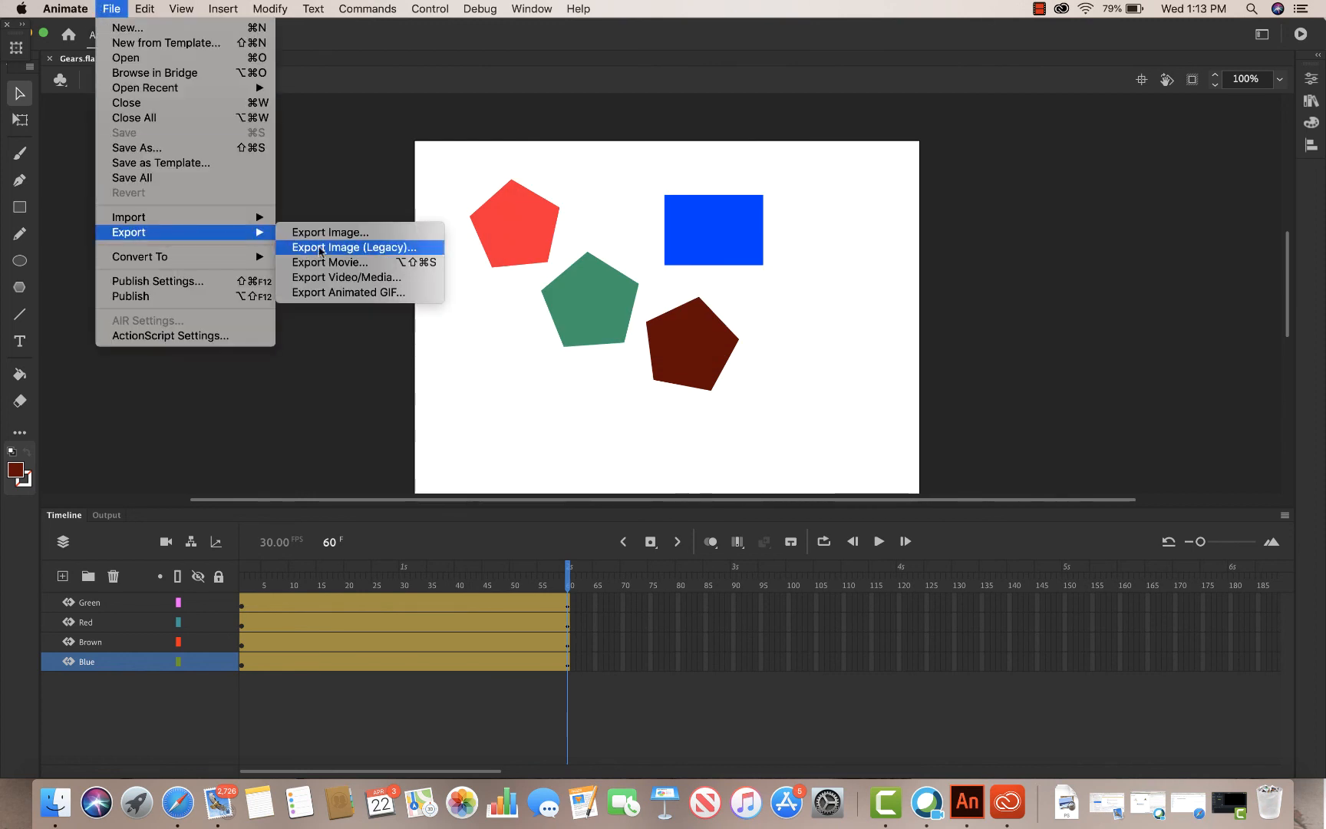
{"action": "left_click", "coordinate": [337, 293]}
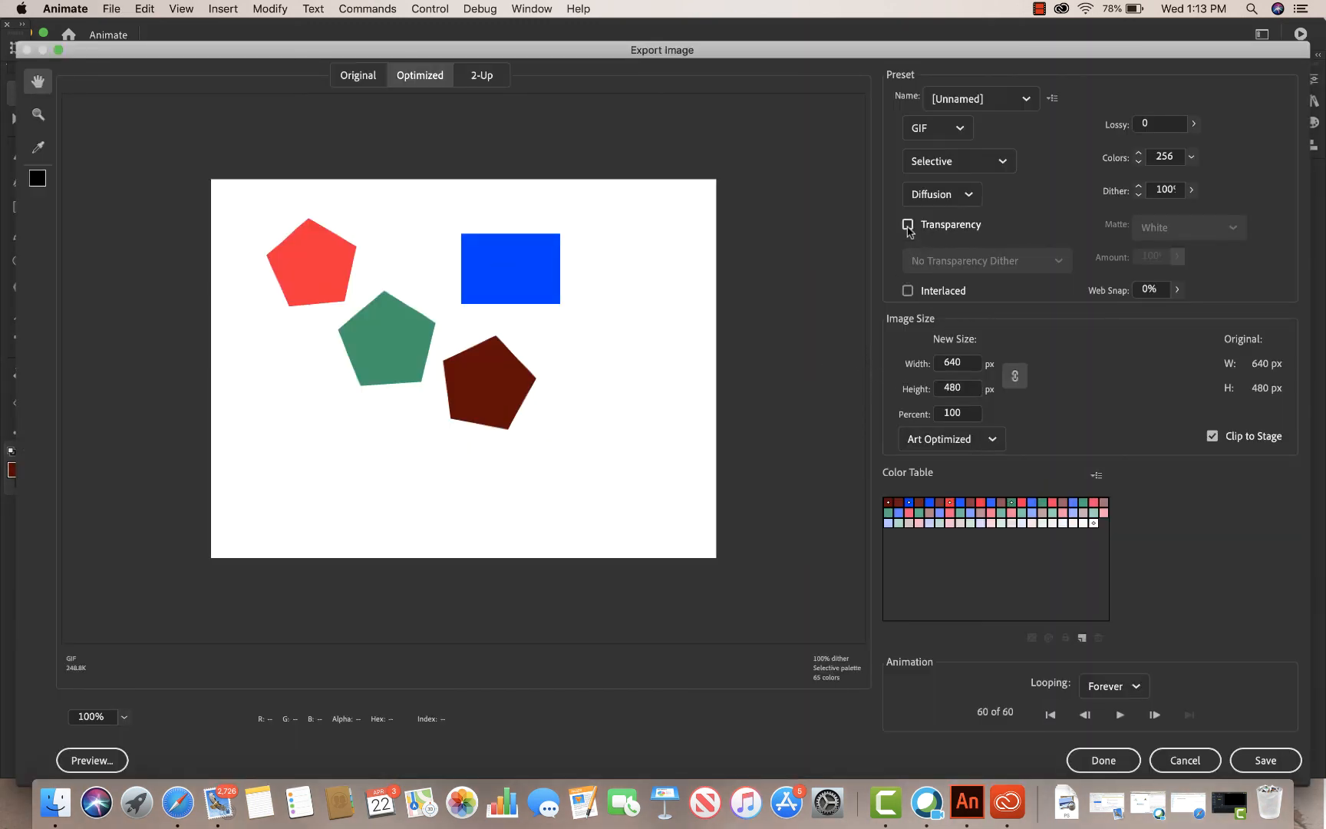
{"action": "left_click", "coordinate": [908, 226]}
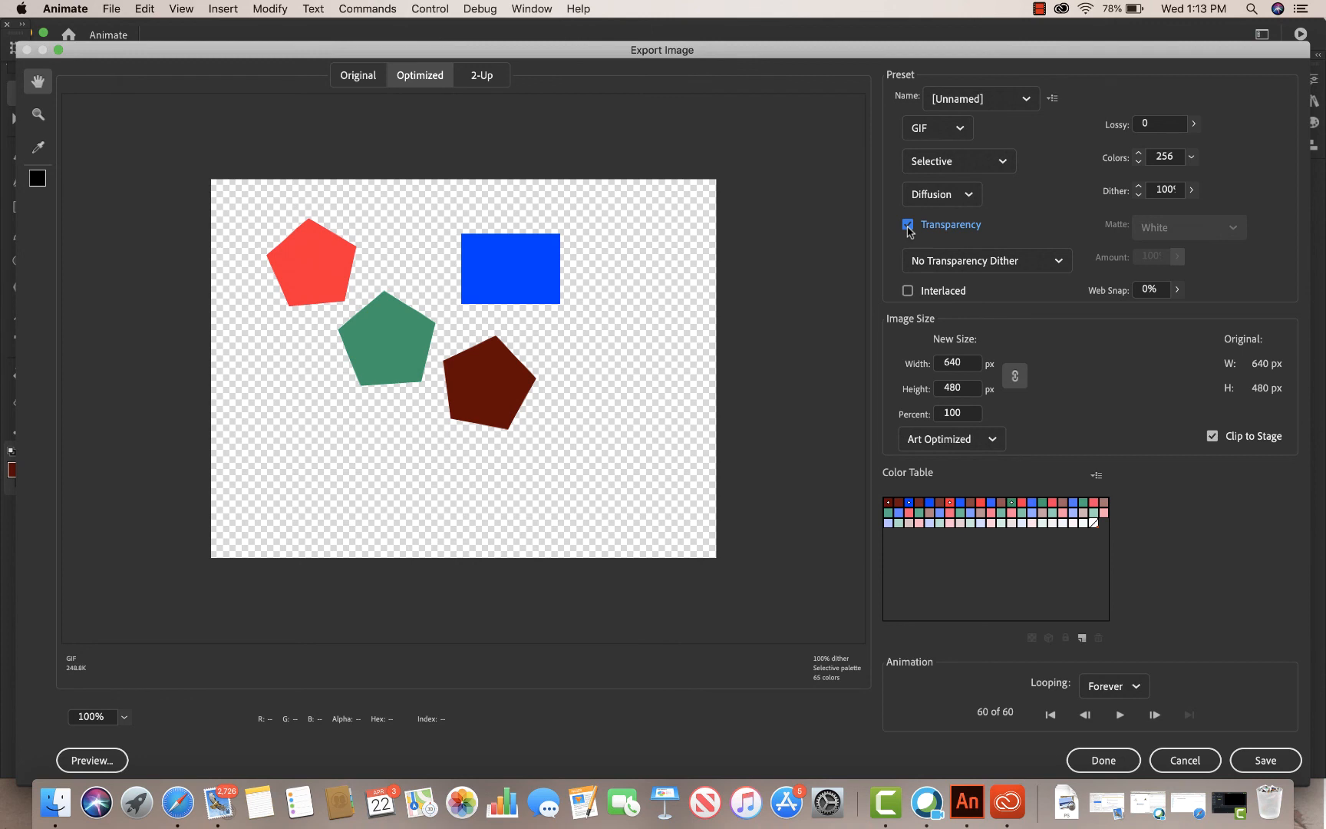
{"action": "left_click", "coordinate": [907, 225]}
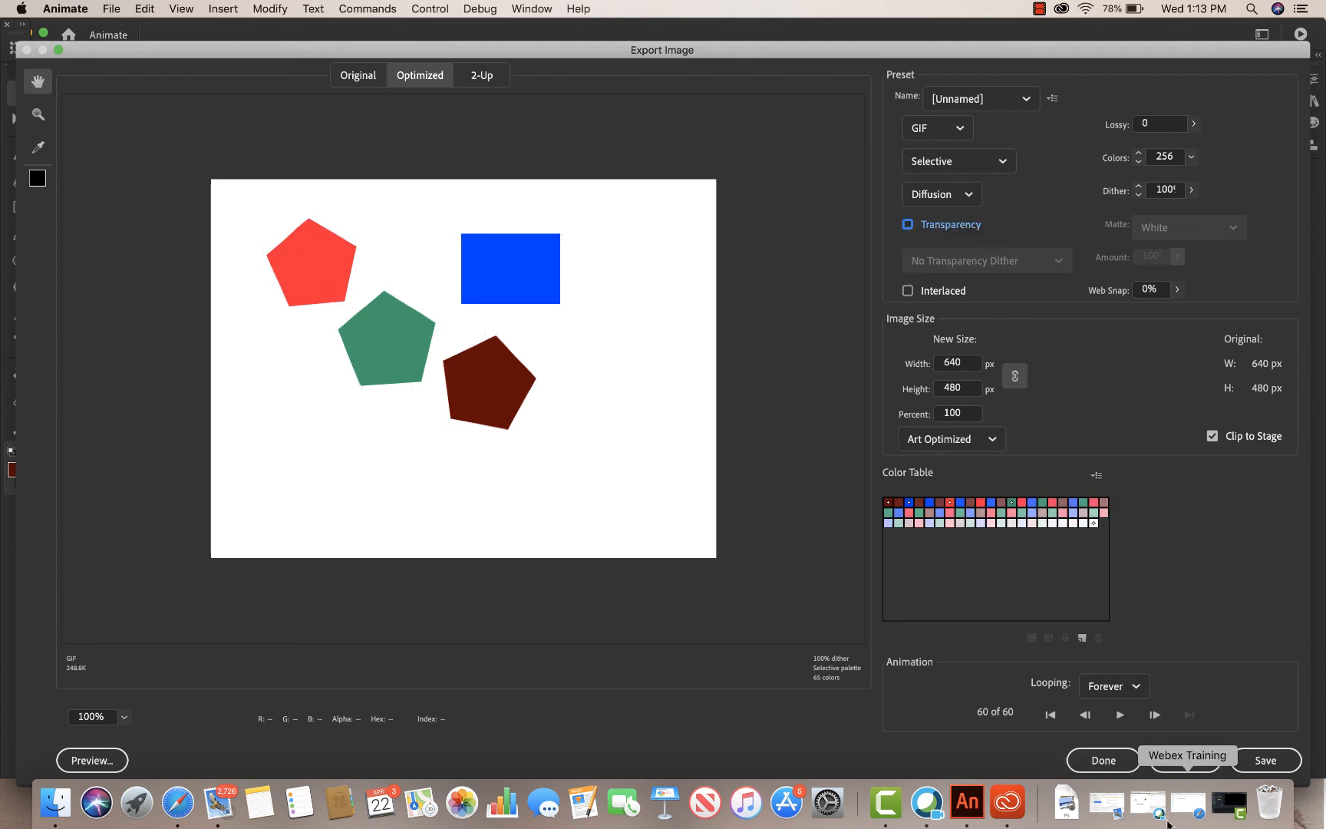
{"action": "left_click", "coordinate": [1258, 758]}
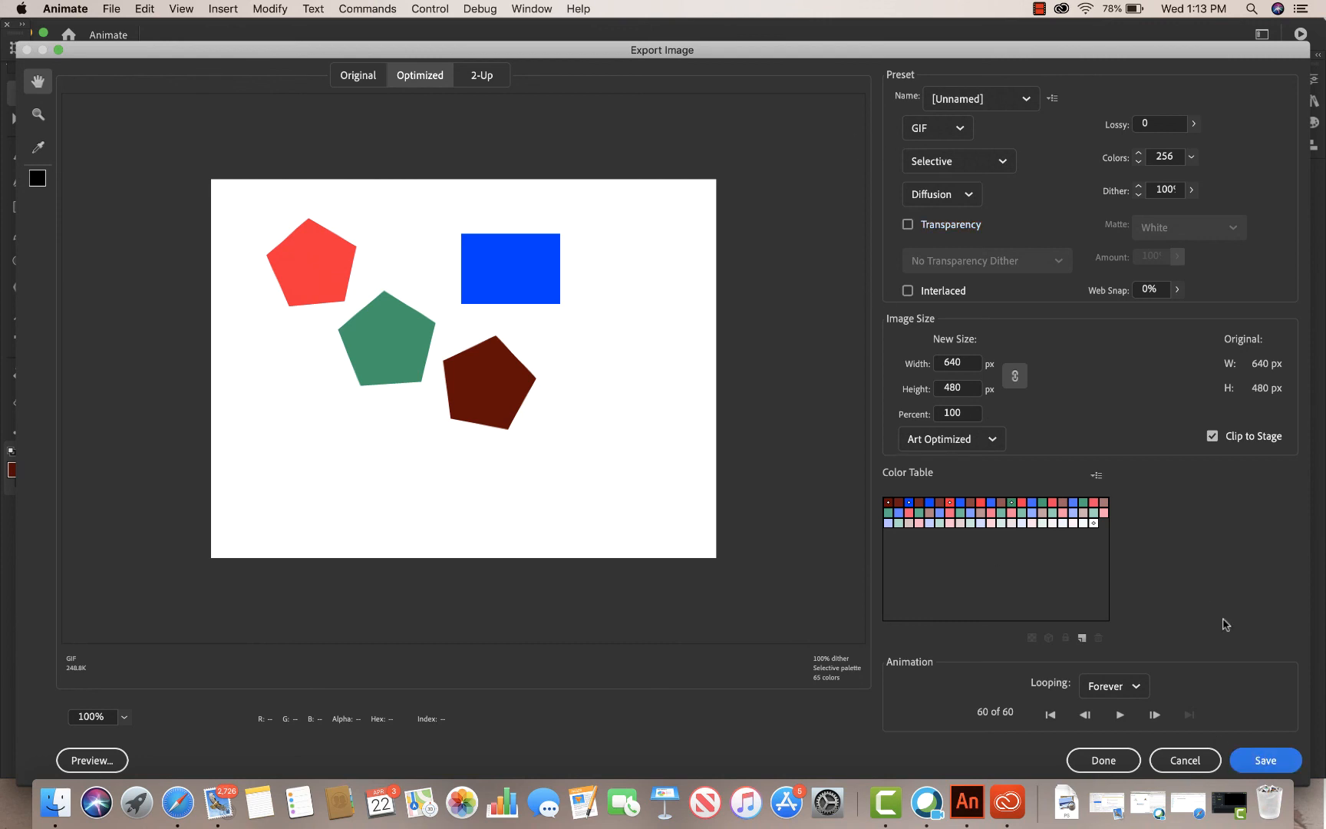
{"action": "left_click", "coordinate": [1282, 759]}
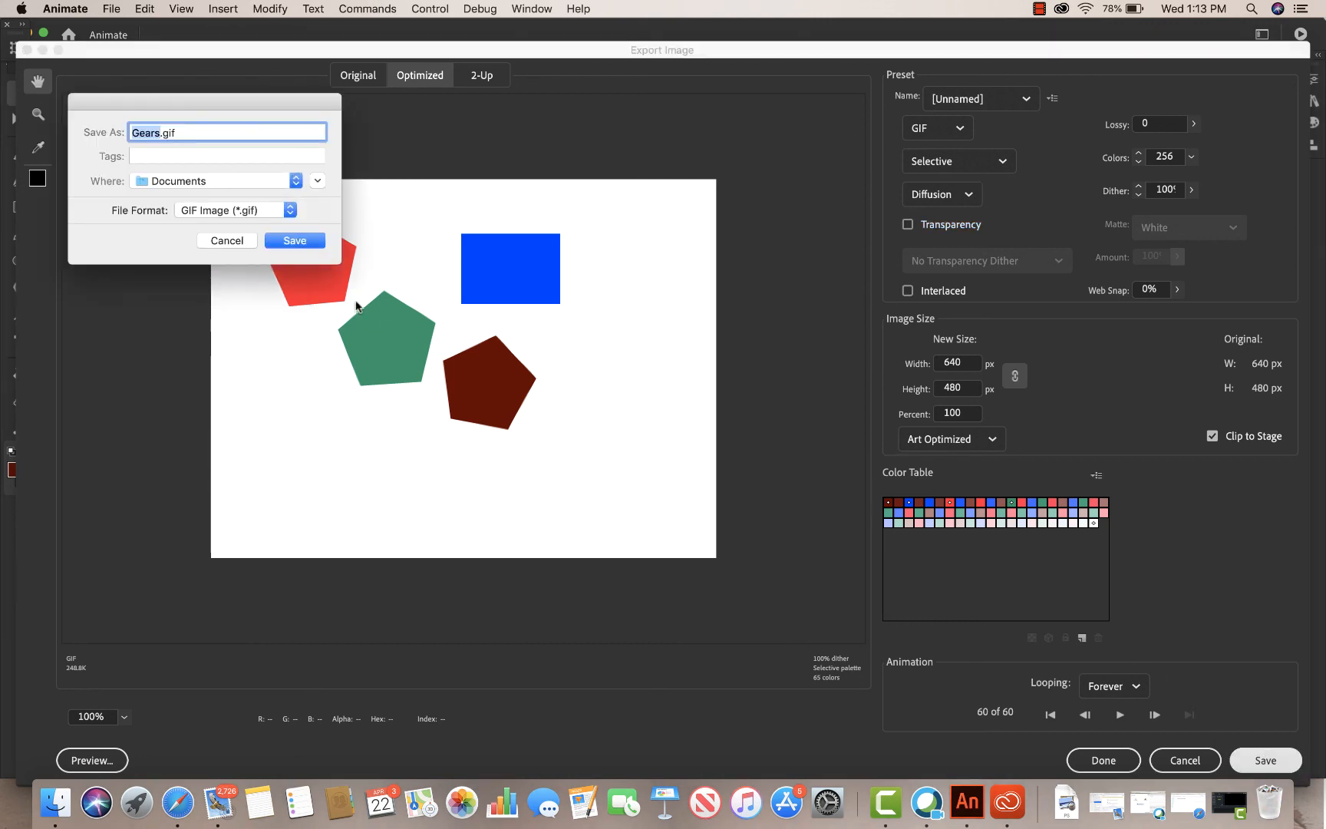
{"action": "left_click", "coordinate": [296, 242]}
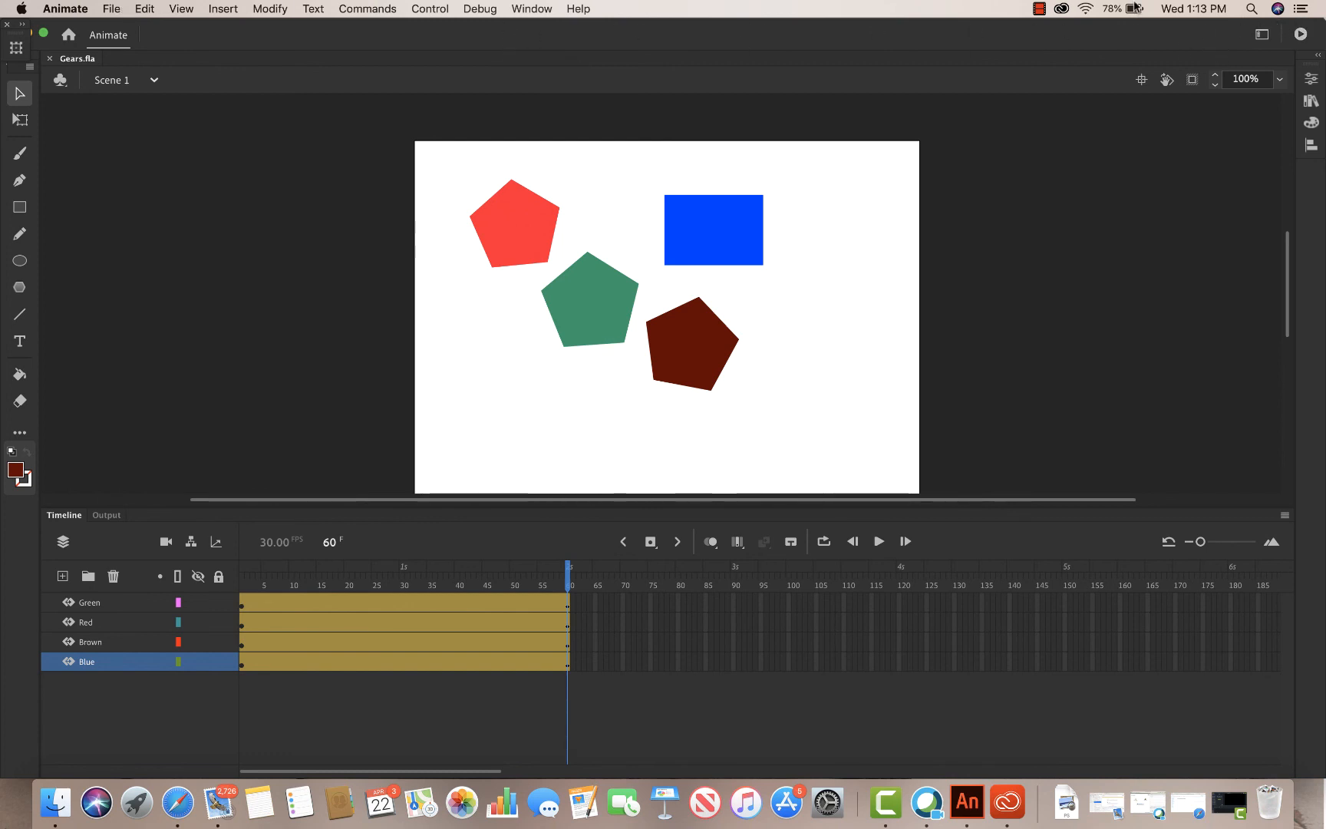
{"action": "left_click", "coordinate": [1040, 9]}
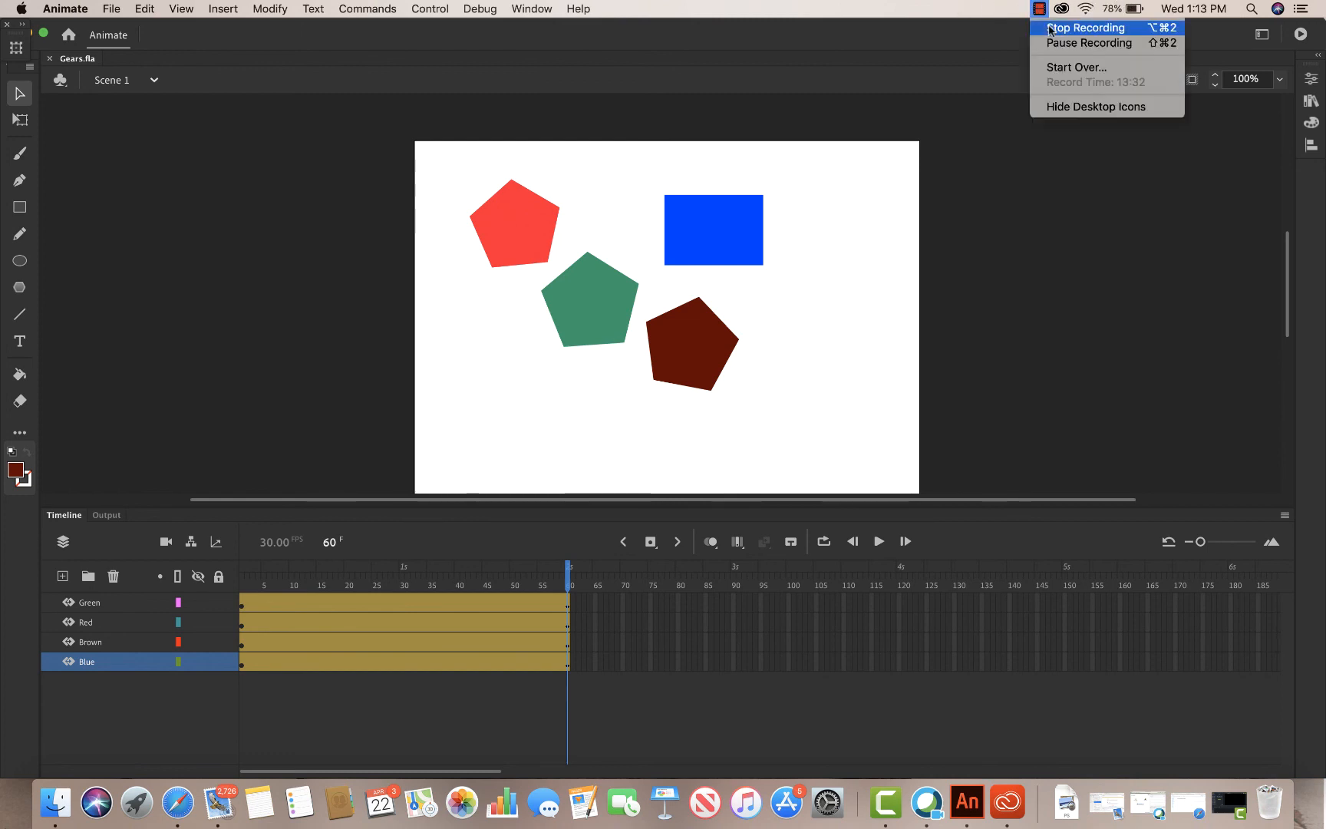